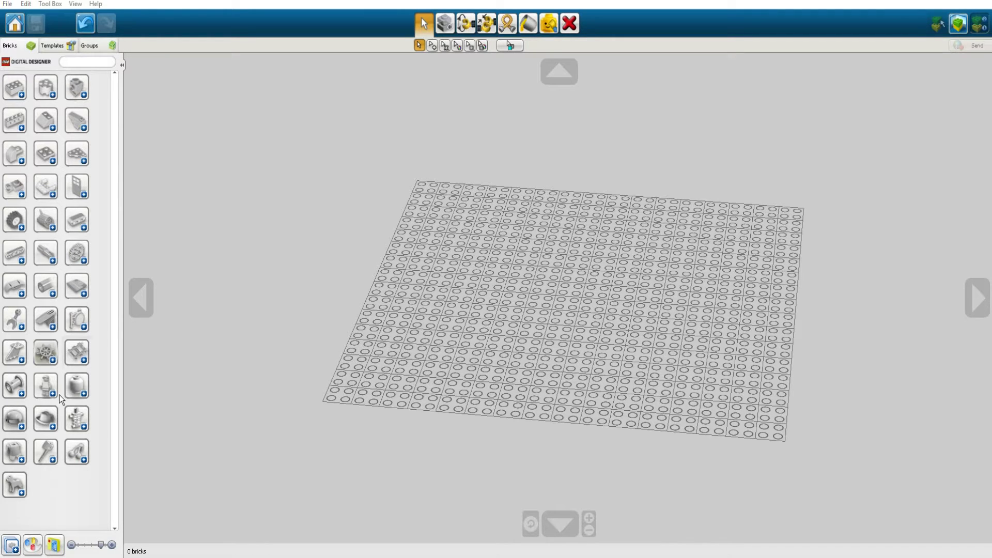
Step: Expand the 1x1 brick and scroll through all its colour variants
left_click(18, 89)
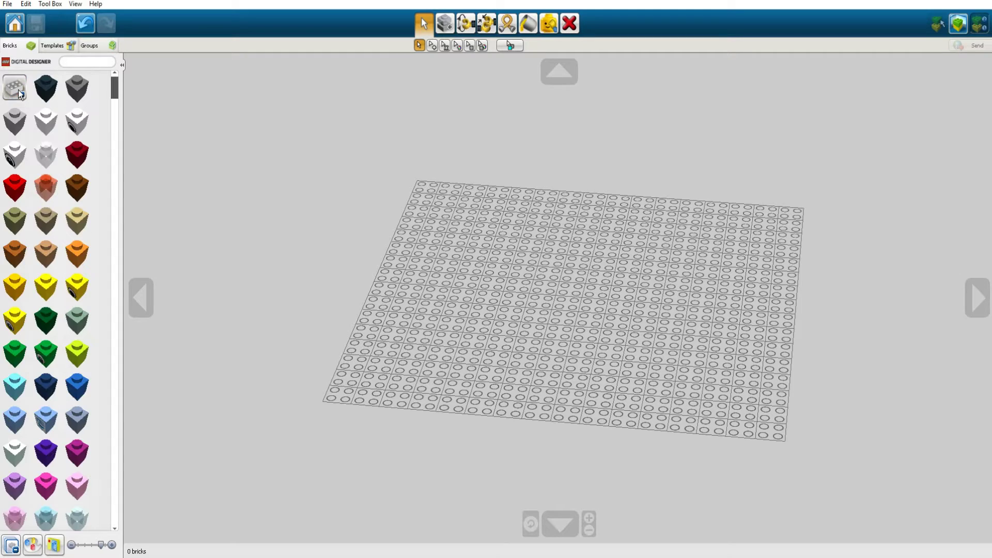
scroll(72, 198, "down", 1)
scroll(73, 198, "down", 10)
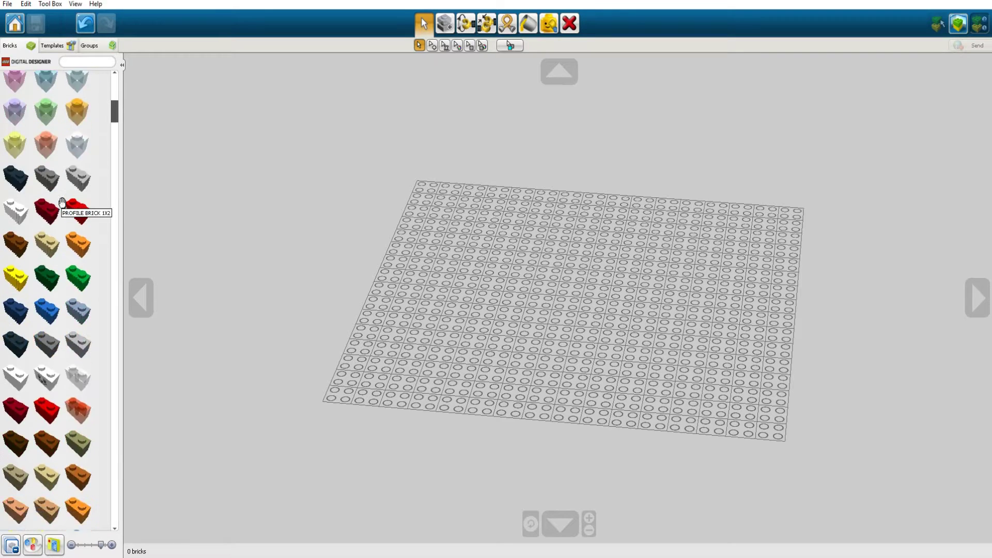
scroll(61, 201, "down", 10)
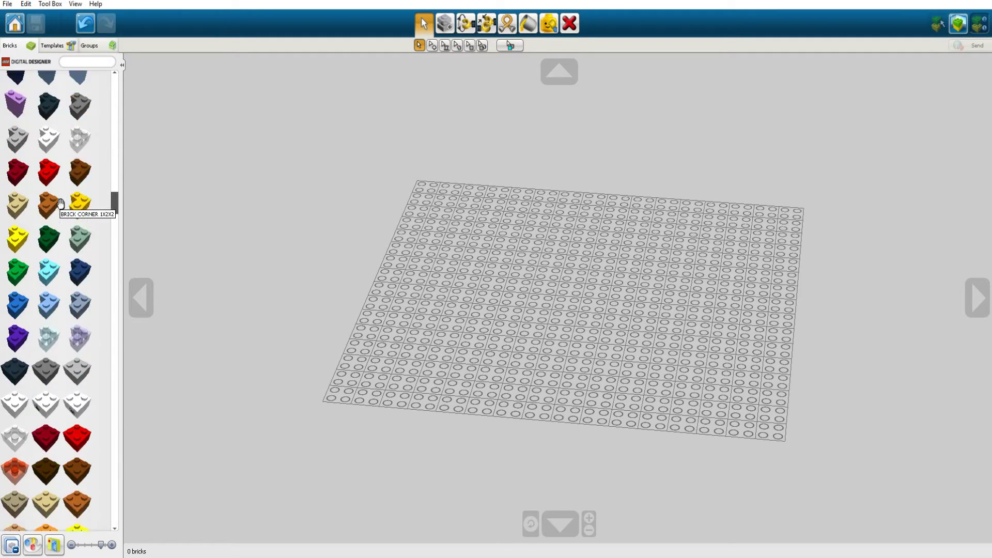
scroll(61, 202, "down", 10)
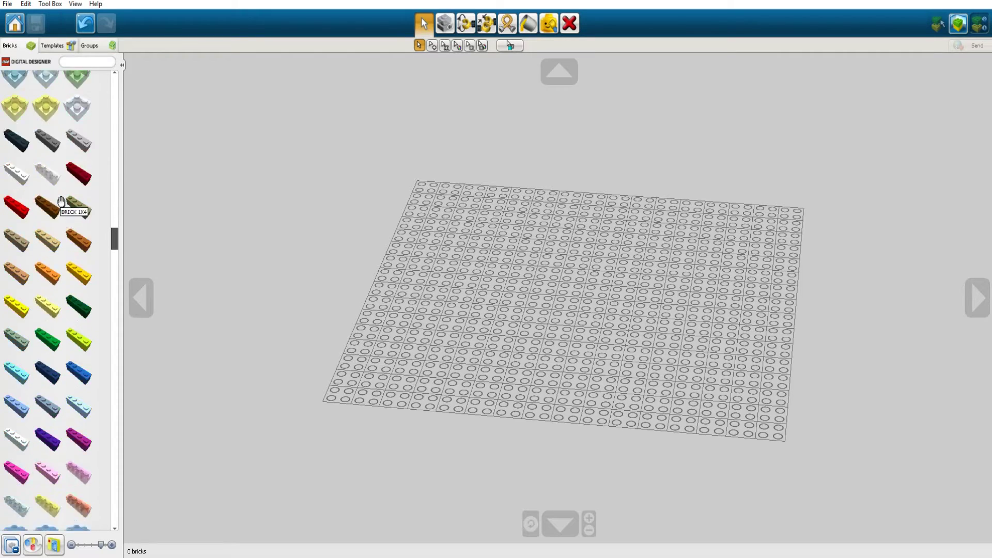
scroll(61, 202, "down", 10)
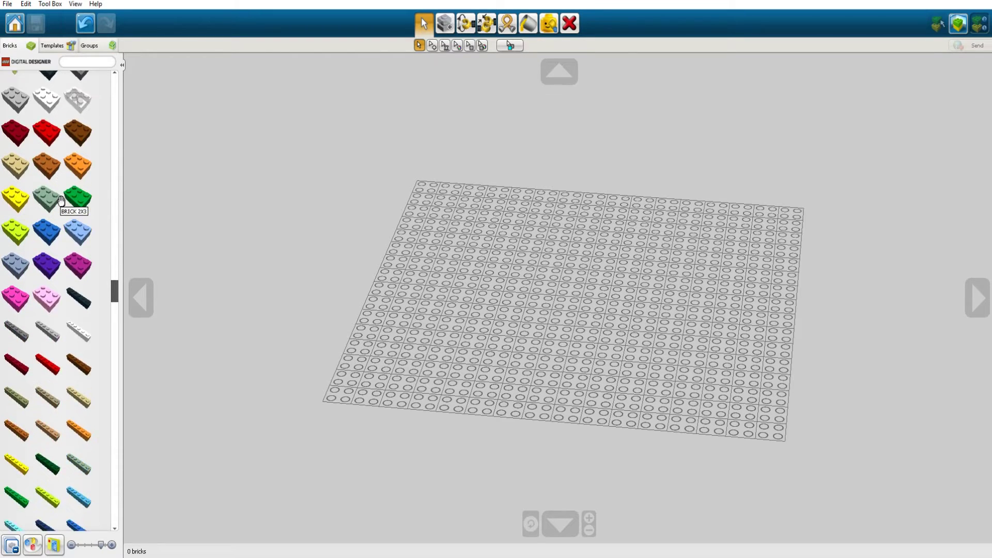
scroll(61, 201, "down", 5)
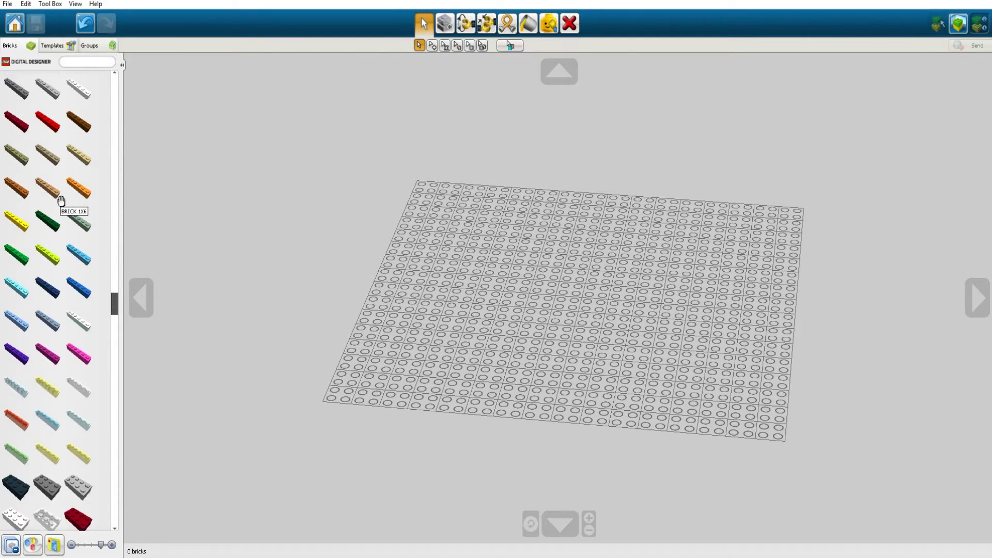
scroll(61, 201, "down", 5)
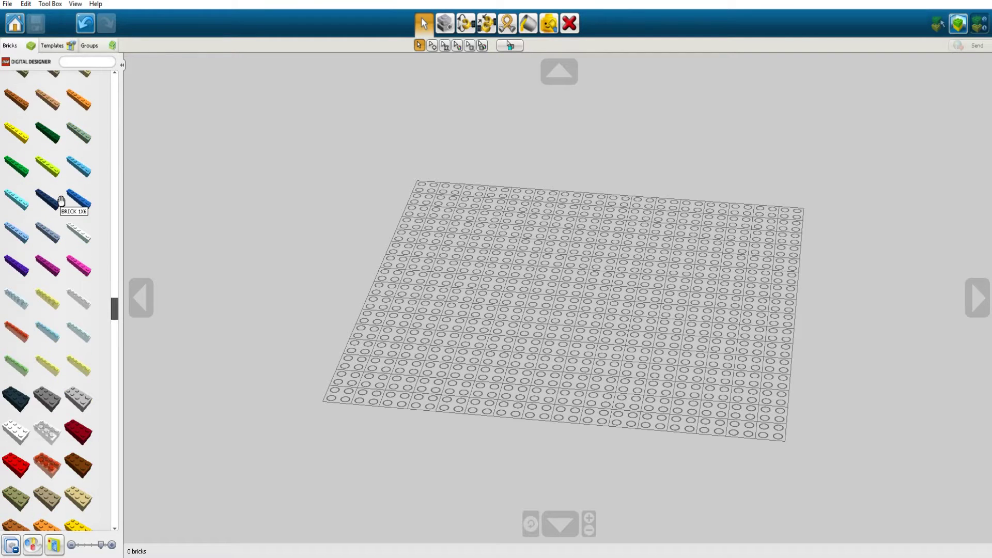
scroll(61, 201, "down", 15)
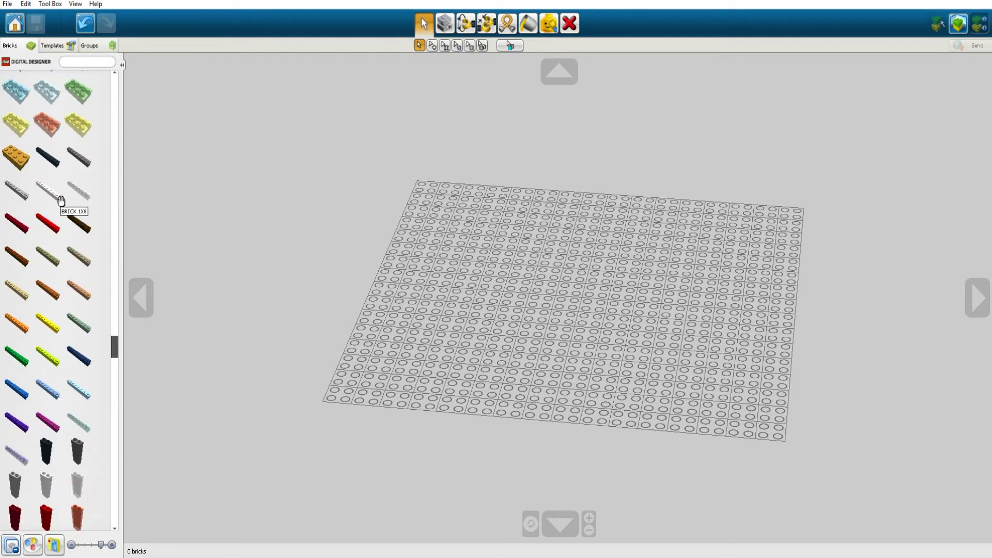
scroll(73, 346, "down", 20)
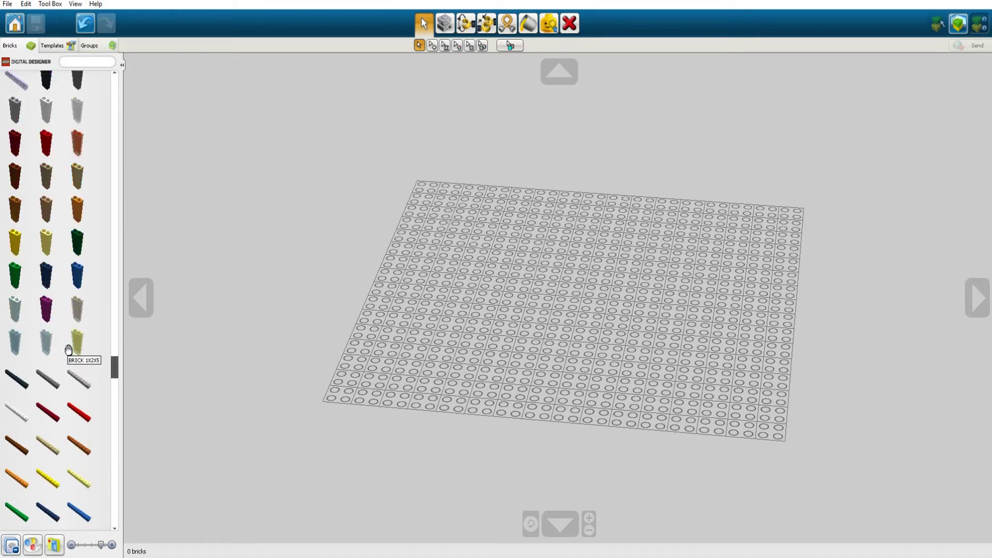
scroll(68, 343, "up", 20)
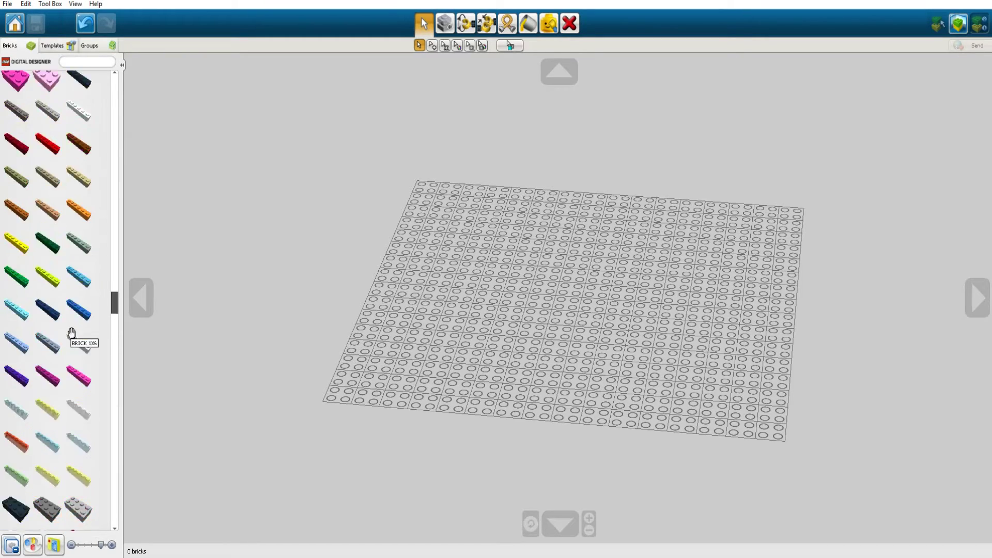
scroll(71, 336, "up", 15)
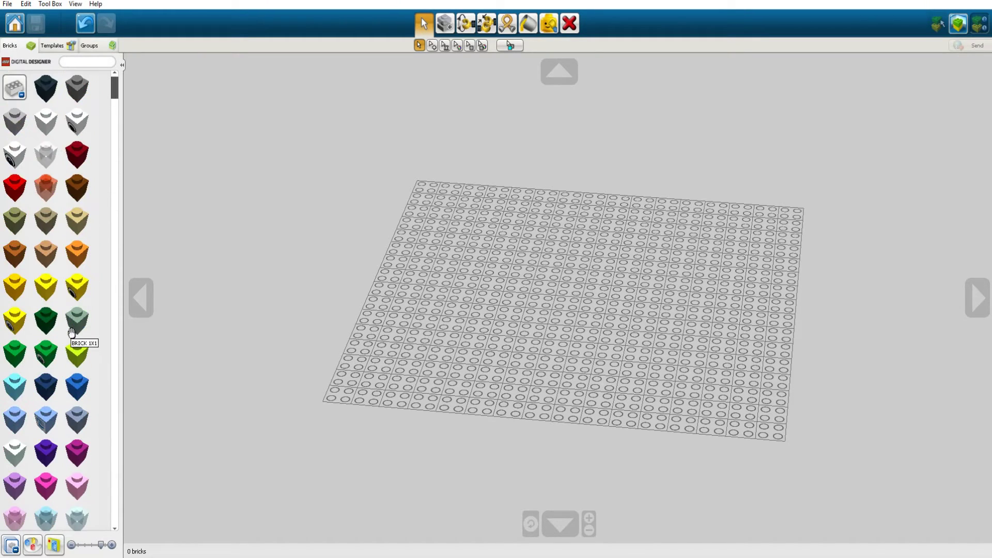
Step: Collapse the 1x1 list and briefly browse the motors-and-sensors and roof tile categories
left_click(5, 92)
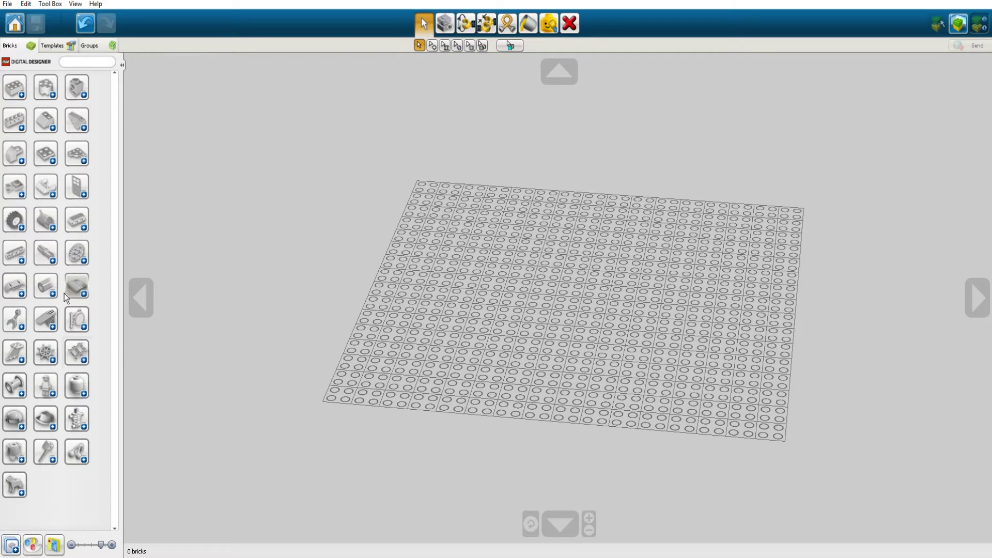
left_click(36, 225)
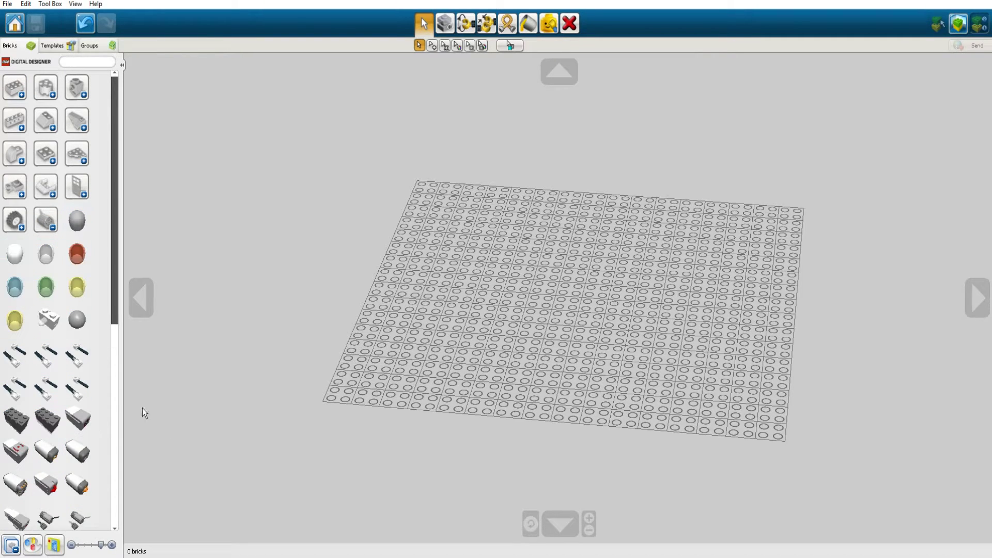
scroll(73, 386, "down", 3)
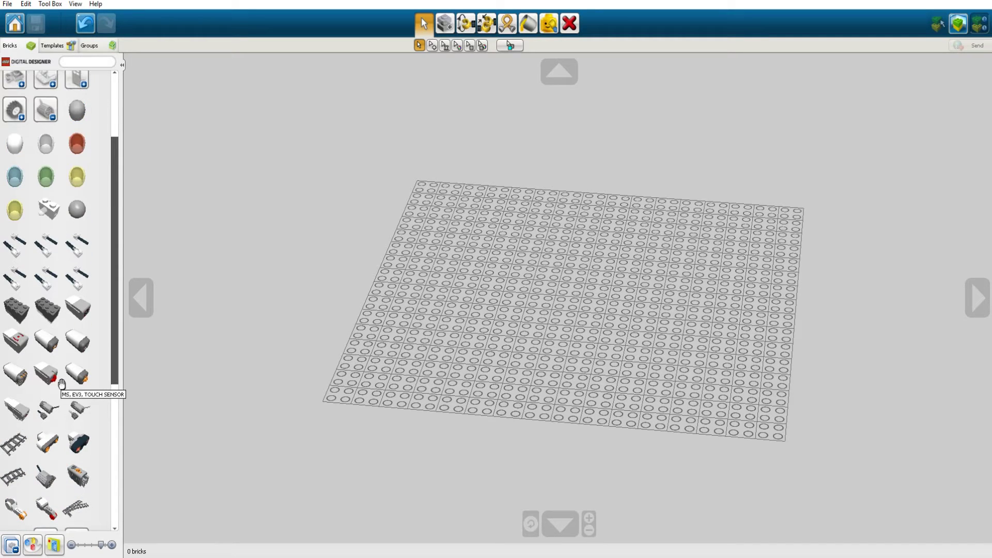
scroll(95, 310, "up", 5)
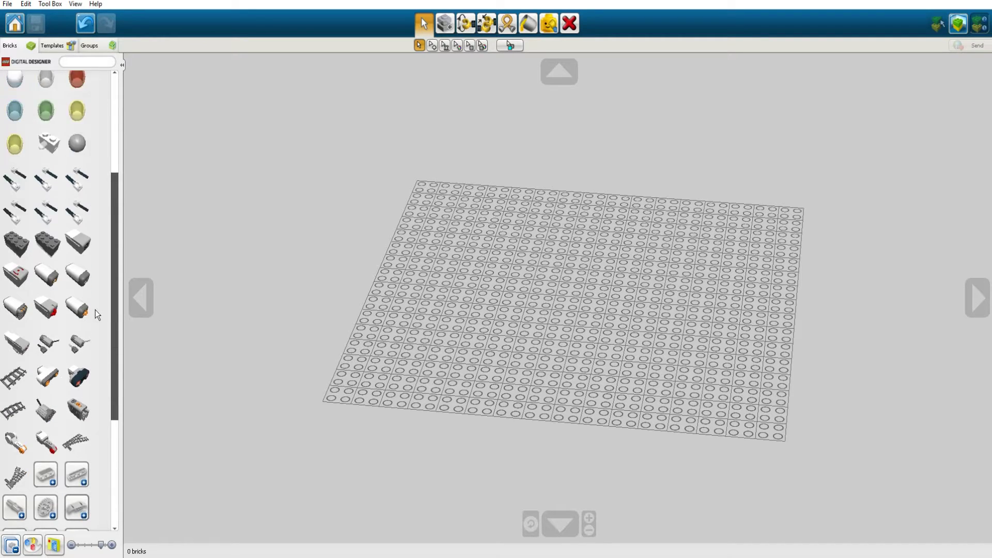
left_click(54, 161)
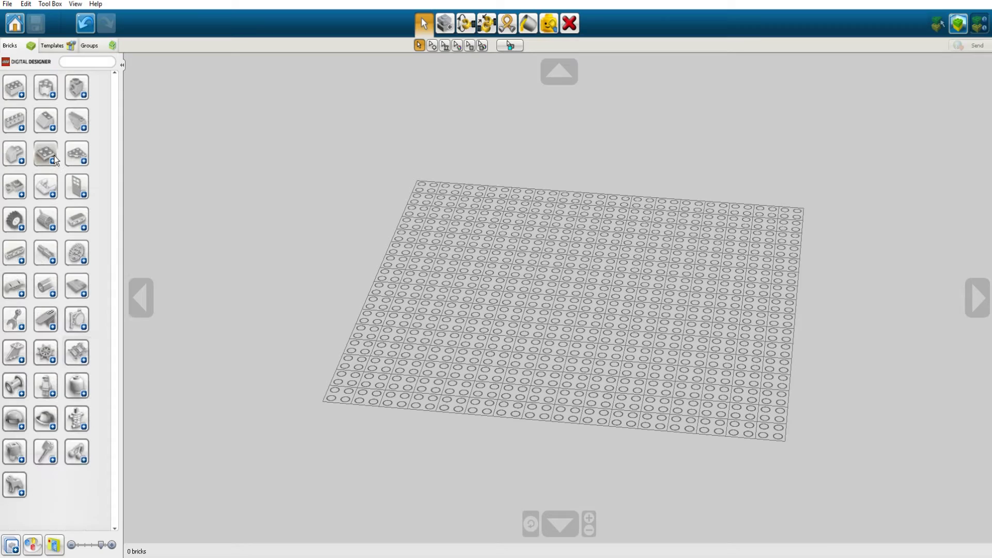
left_click(76, 123)
scroll(83, 248, "down", 3)
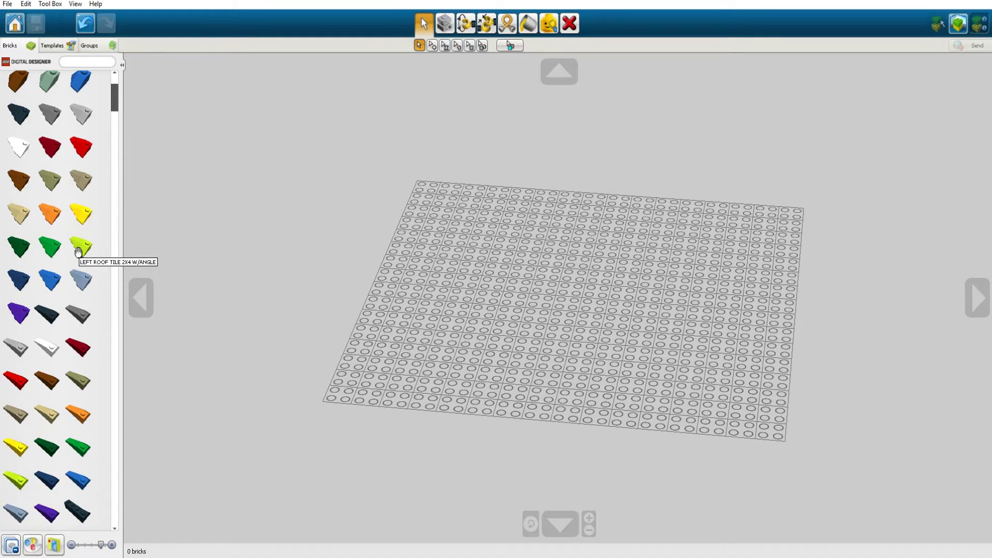
scroll(80, 243, "up", 3)
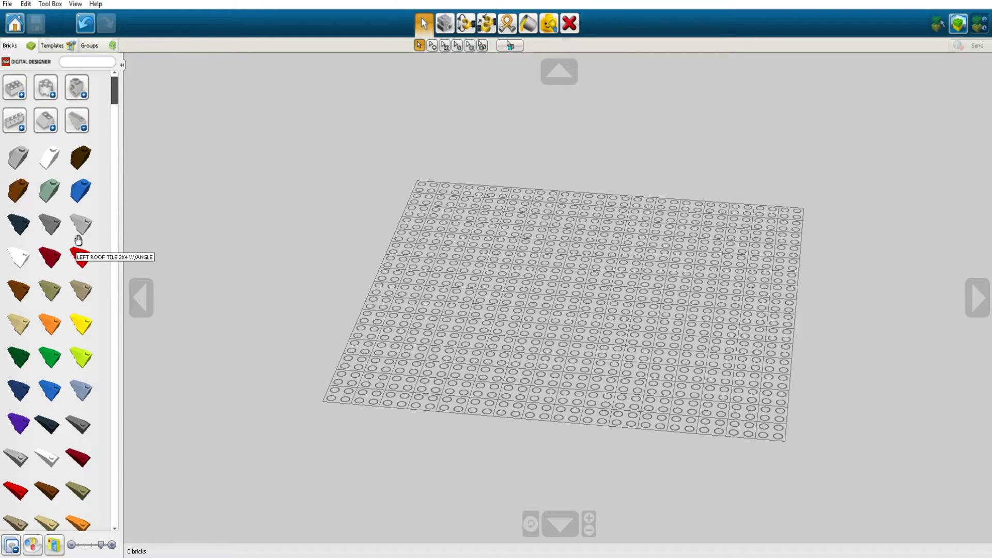
left_click(79, 115)
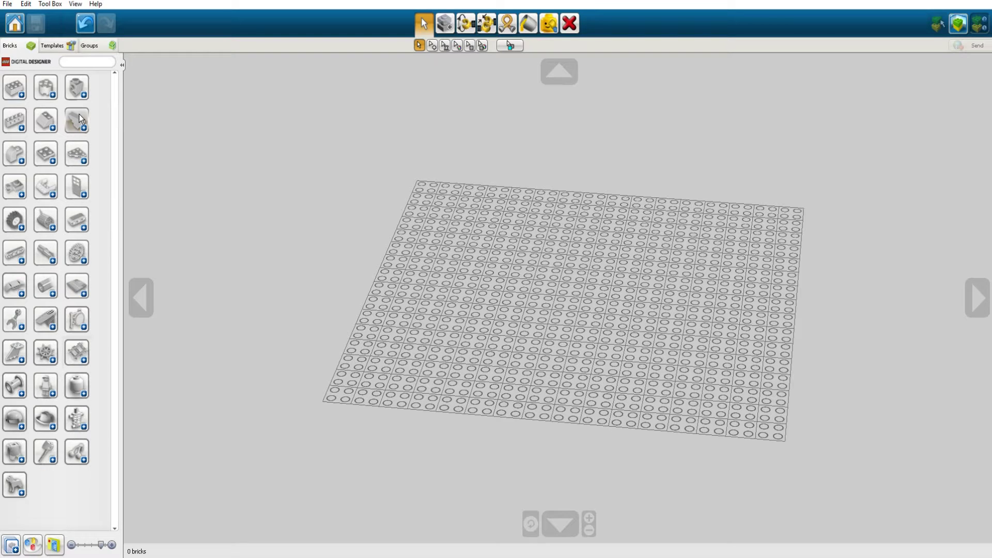
Step: Reopen the basic bricks category and scroll to the 2x2 bricks
left_click(14, 88)
scroll(36, 250, "down", 15)
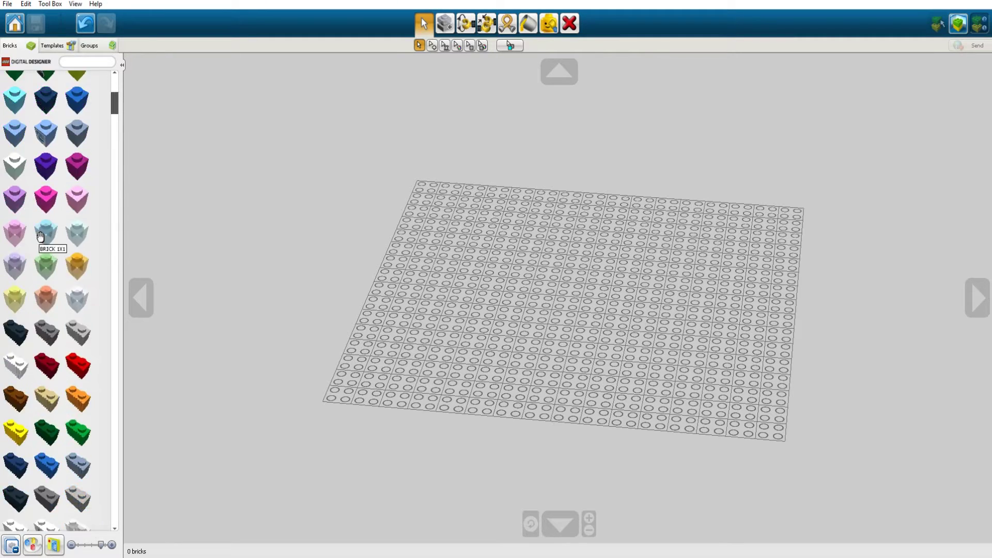
scroll(31, 256, "down", 15)
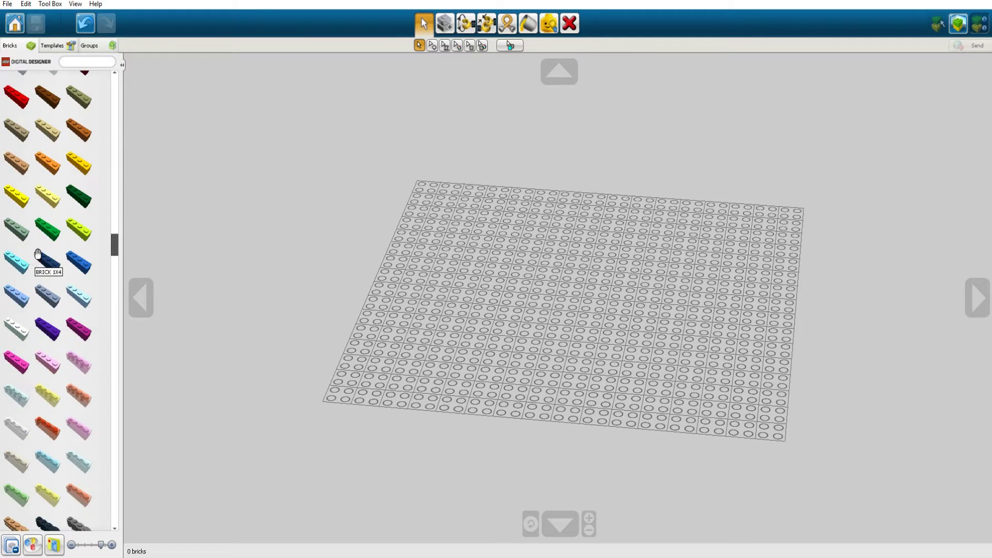
scroll(31, 243, "up", 5)
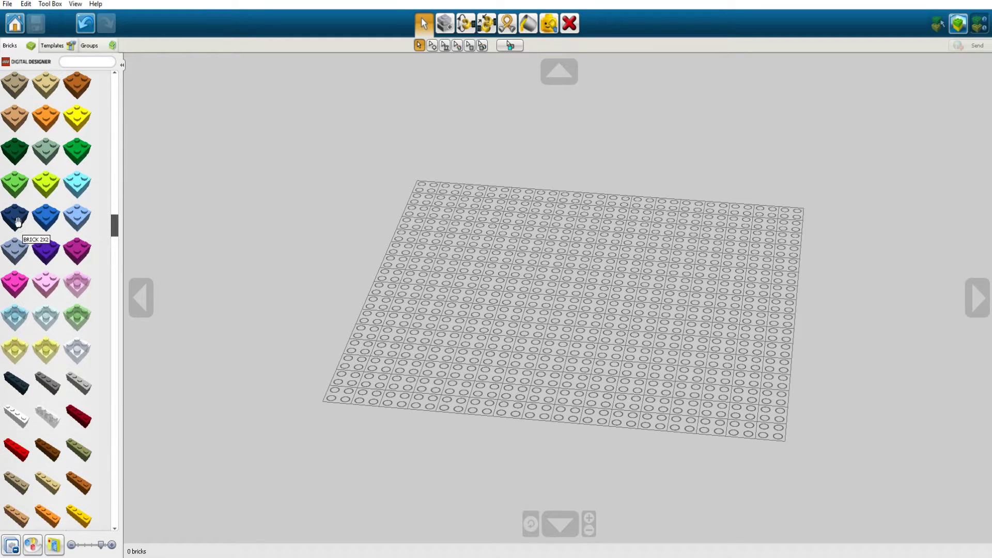
Step: Place a dark blue 2x2 brick and clone it into a row of four
left_click(17, 211)
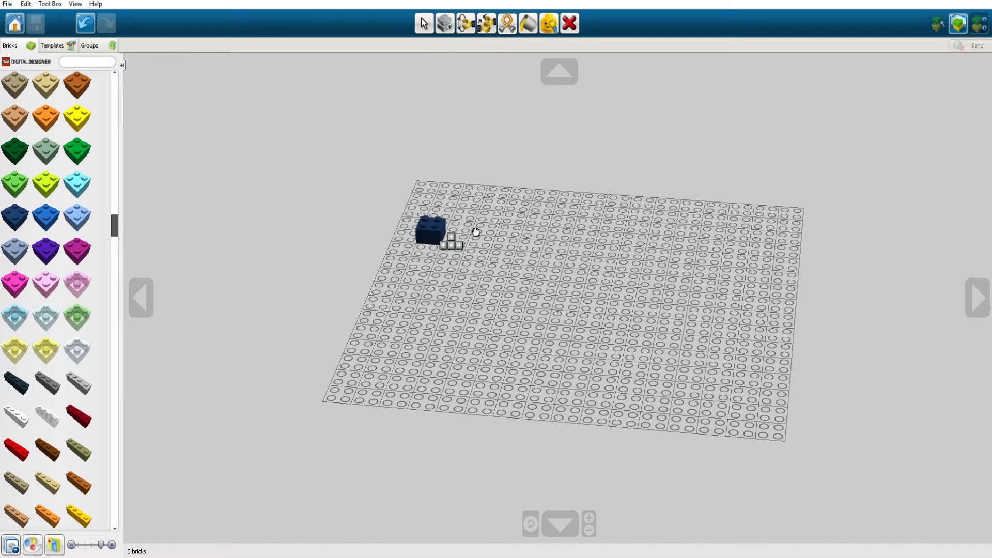
left_click(524, 236)
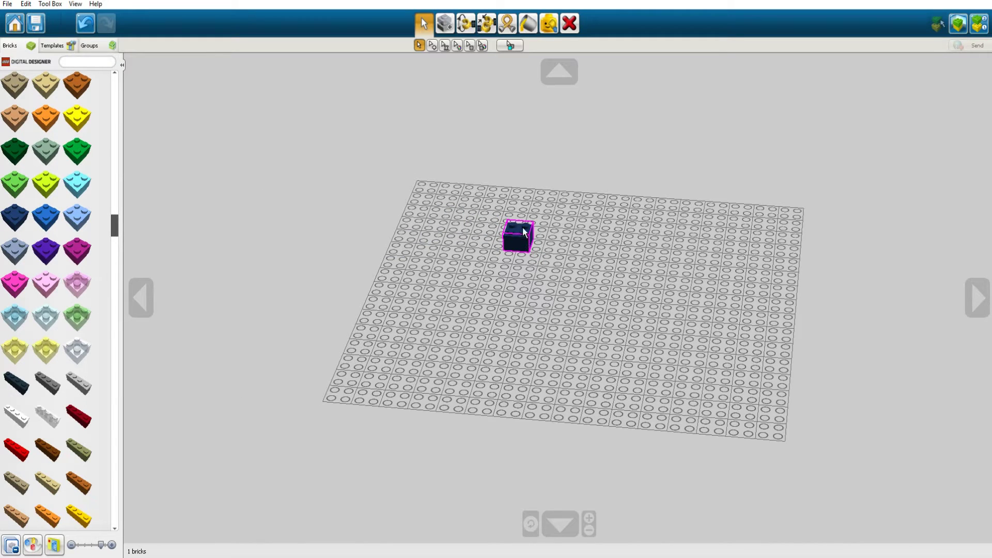
left_click(446, 23)
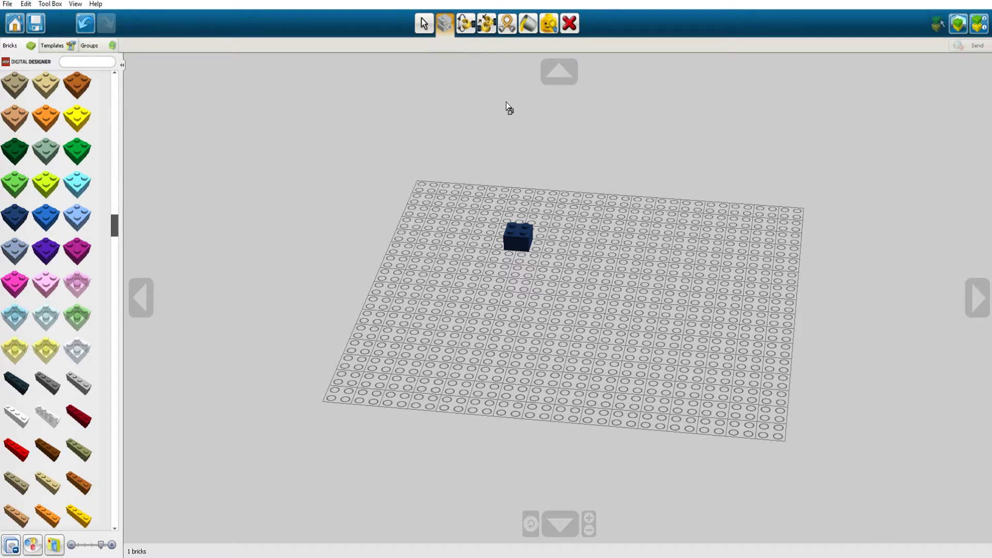
left_click(523, 241)
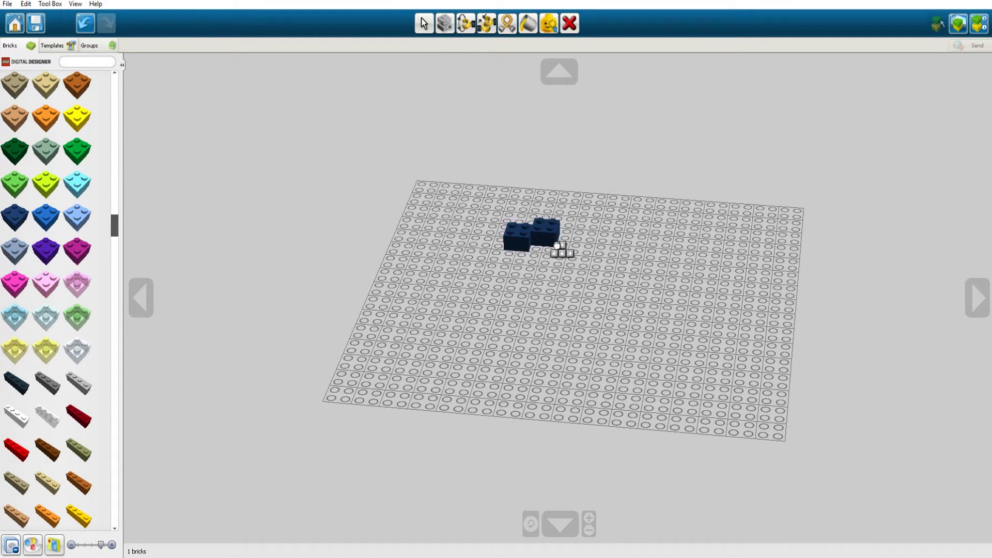
left_click(566, 251)
left_click(569, 250)
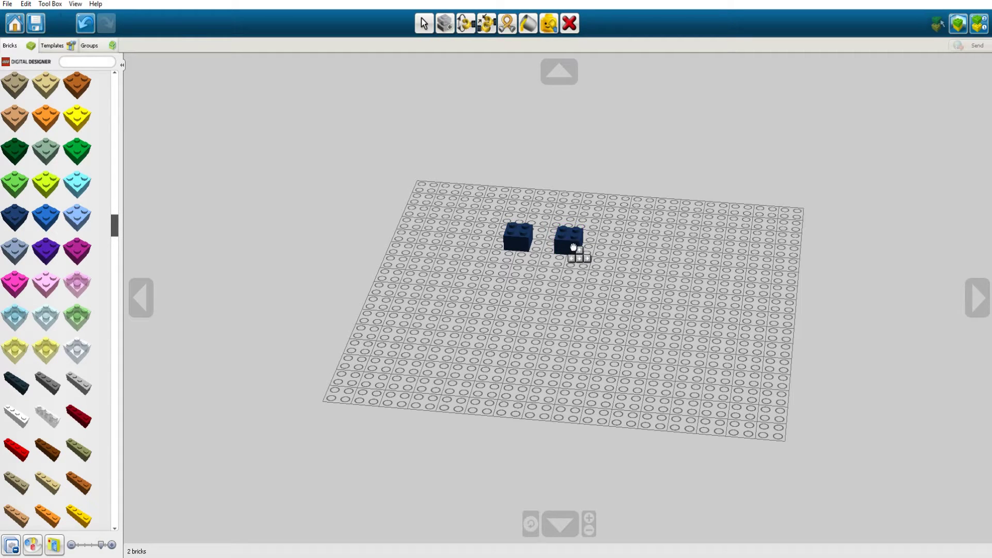
left_click(618, 252)
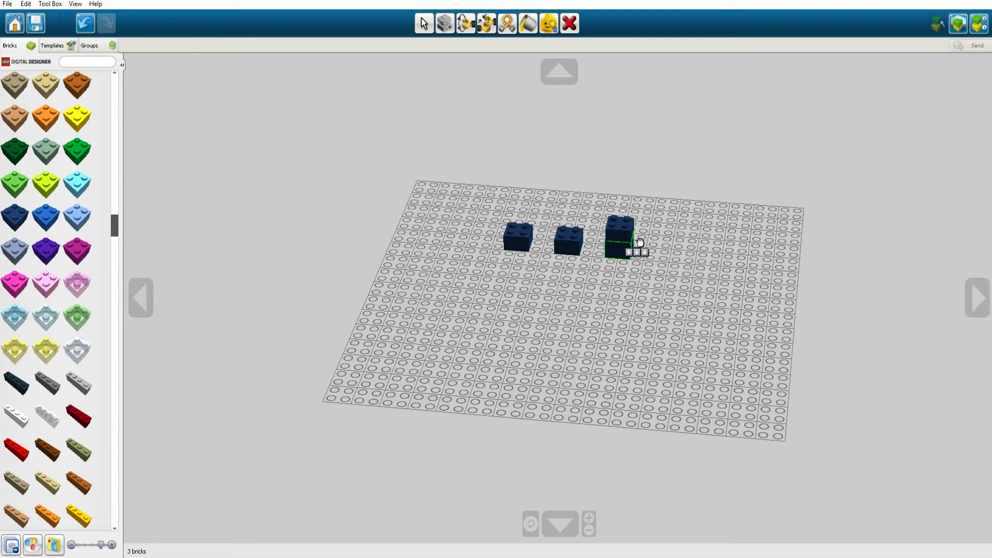
left_click(626, 249)
left_click(660, 256)
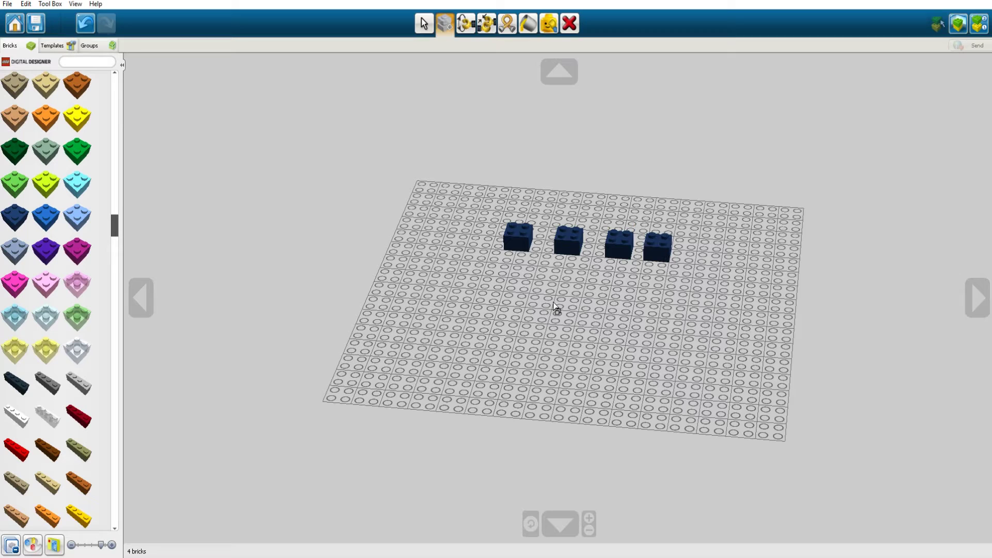
left_click(518, 238)
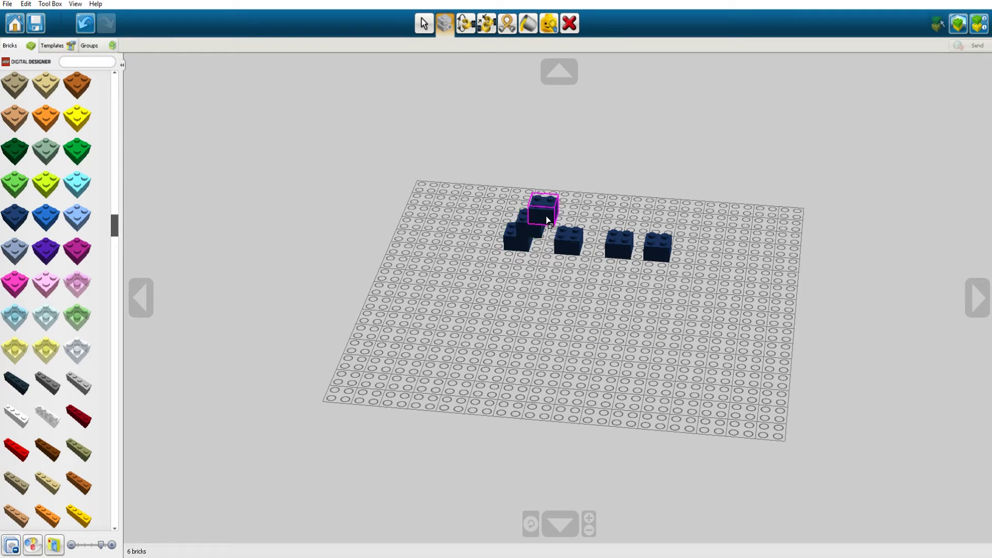
Step: Stack cloned copies on the bricks to form steps and a three-high column
left_click(542, 219)
left_click(574, 243)
left_click(571, 240)
left_click(569, 235)
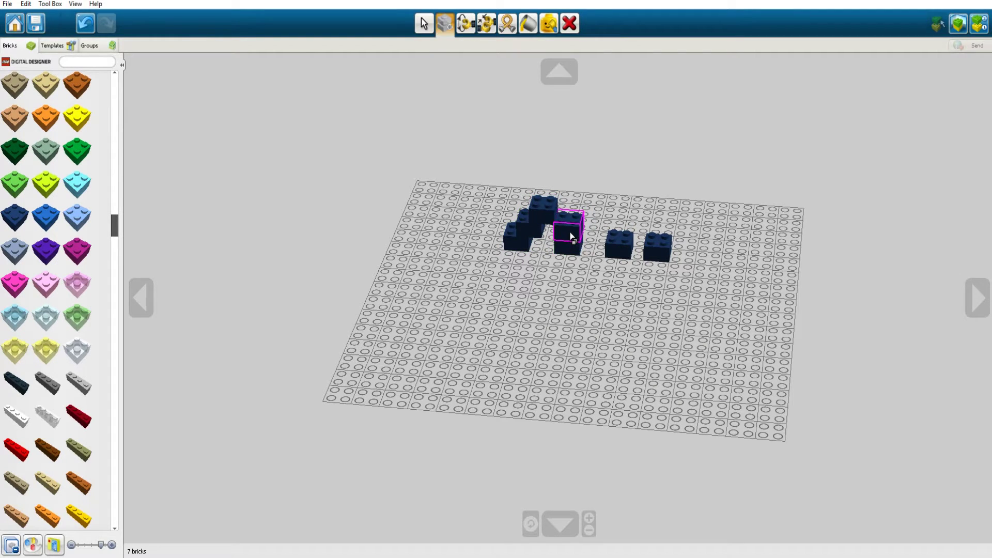
left_click(576, 208)
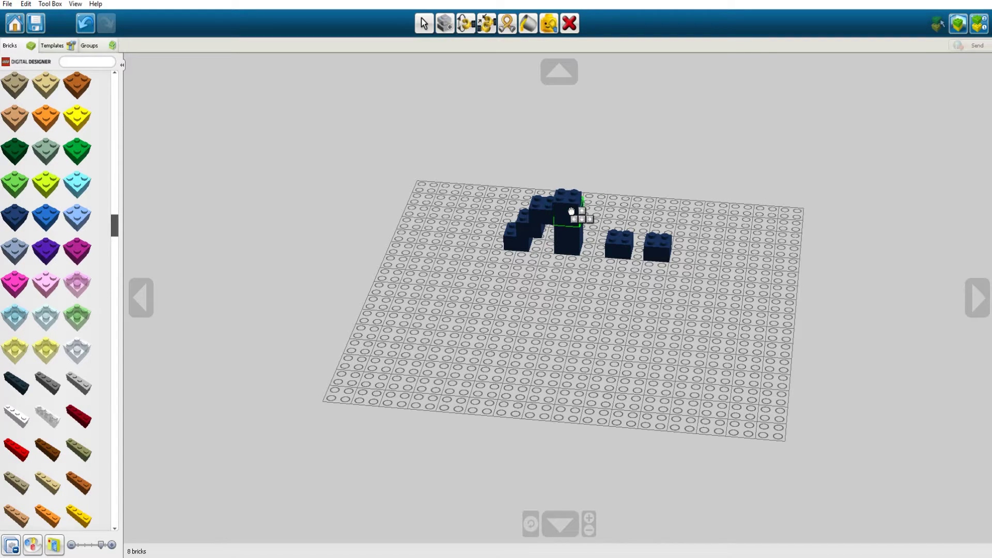
left_click(566, 240)
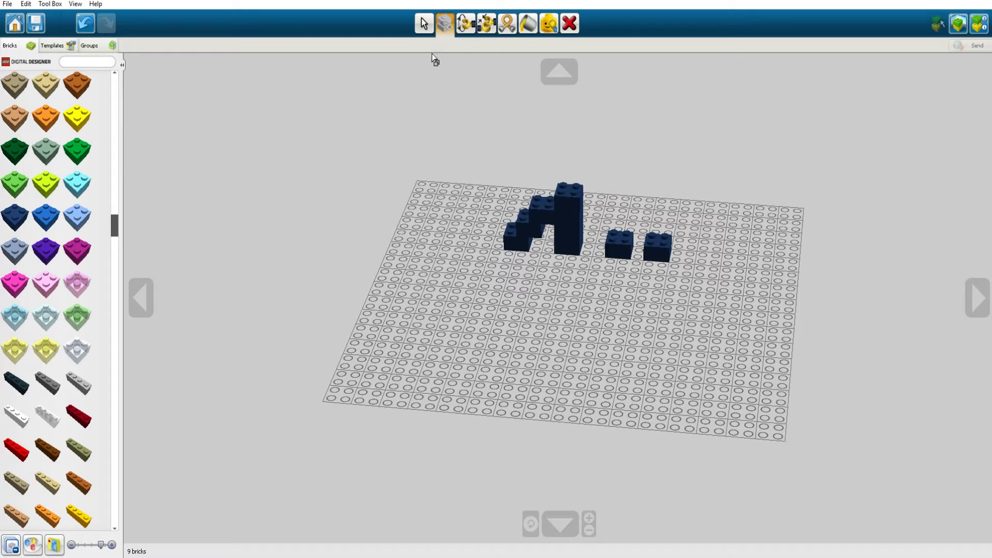
Step: Move the column's top brick to bridge the two single right-hand bricks
left_click(423, 24)
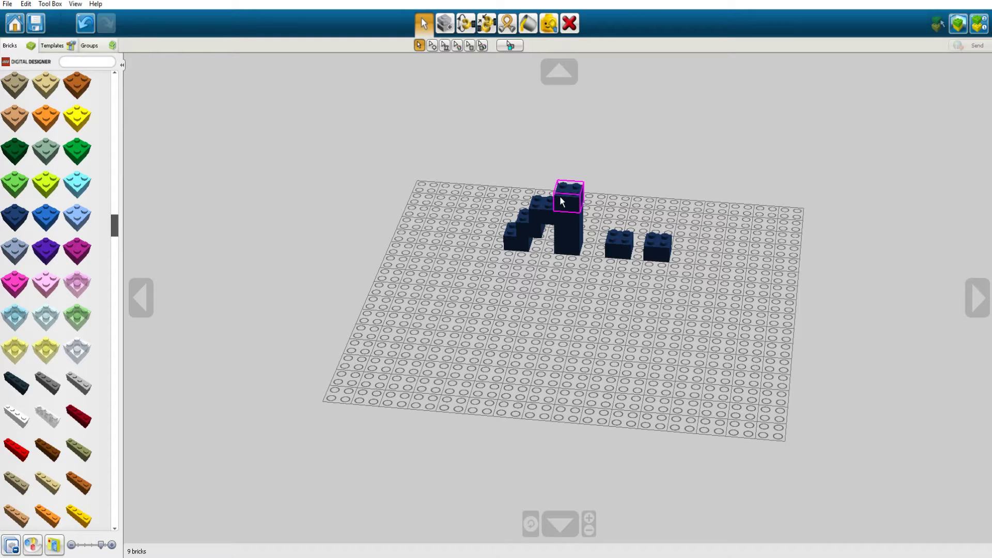
left_click_drag(566, 202, 715, 239)
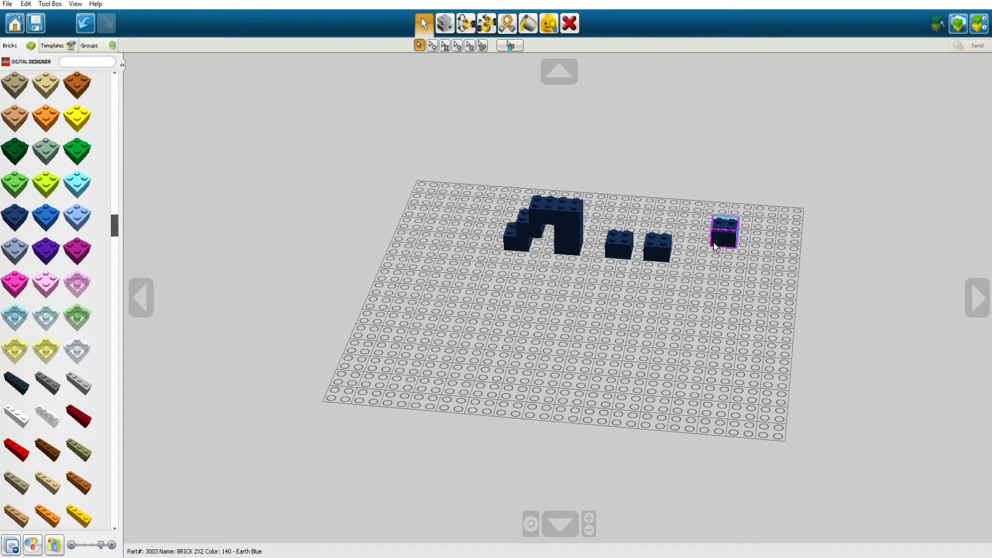
left_click(716, 246)
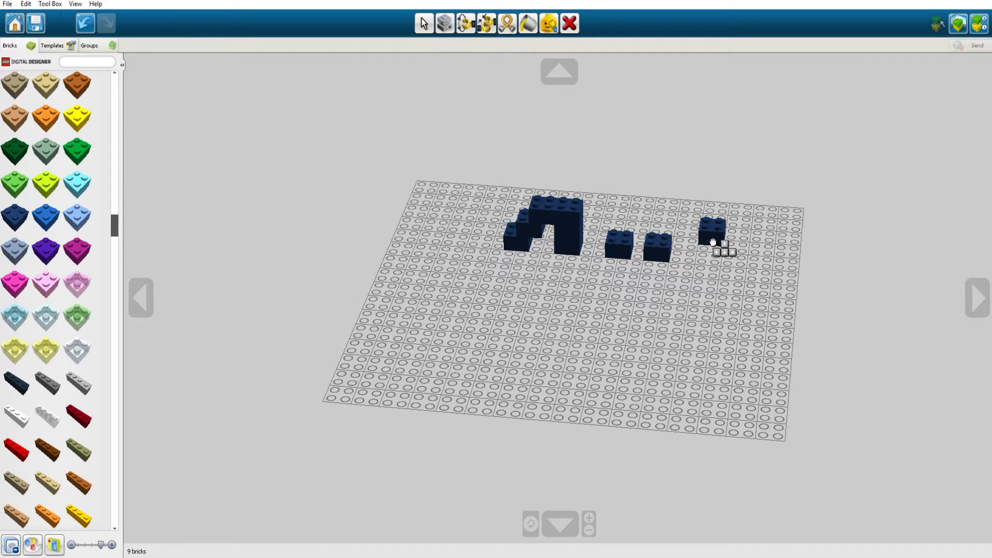
left_click(645, 239)
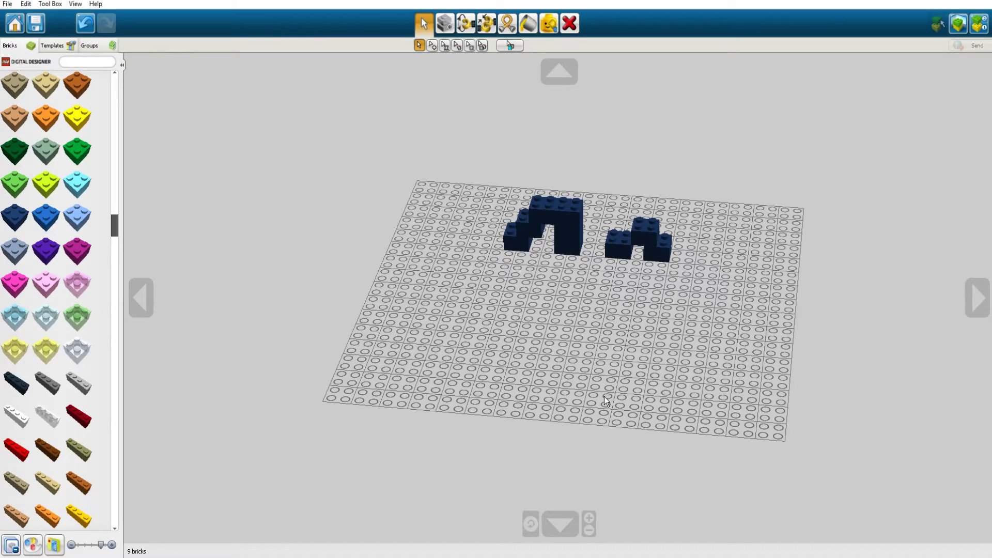
Step: Orbit and zoom the camera to inspect both arches from below and at a diamond angle
right_click_drag(603, 395, 625, 343)
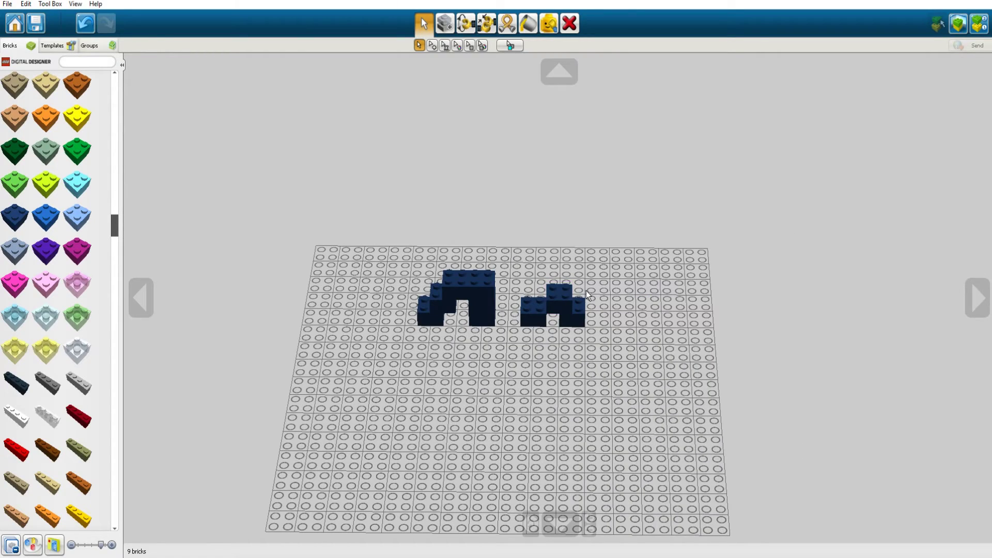
scroll(584, 293, "up", 8)
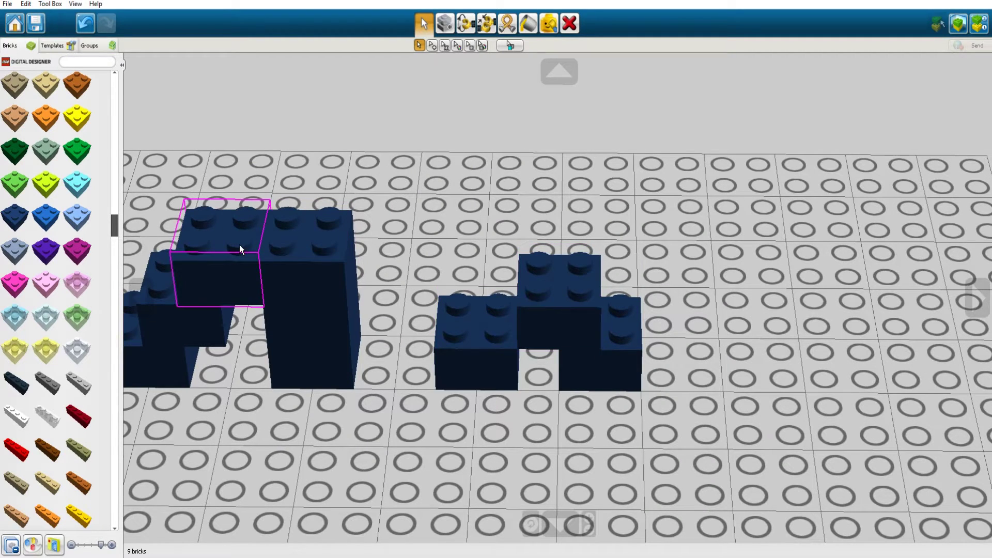
right_click_drag(240, 244, 537, 304)
scroll(542, 303, "down", 5)
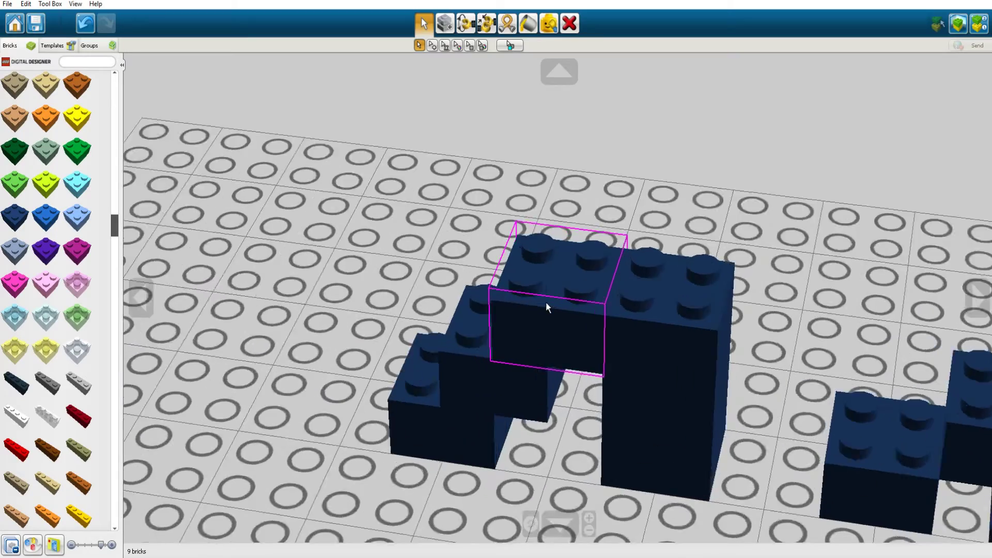
scroll(767, 365, "up", 2)
scroll(620, 321, "down", 3)
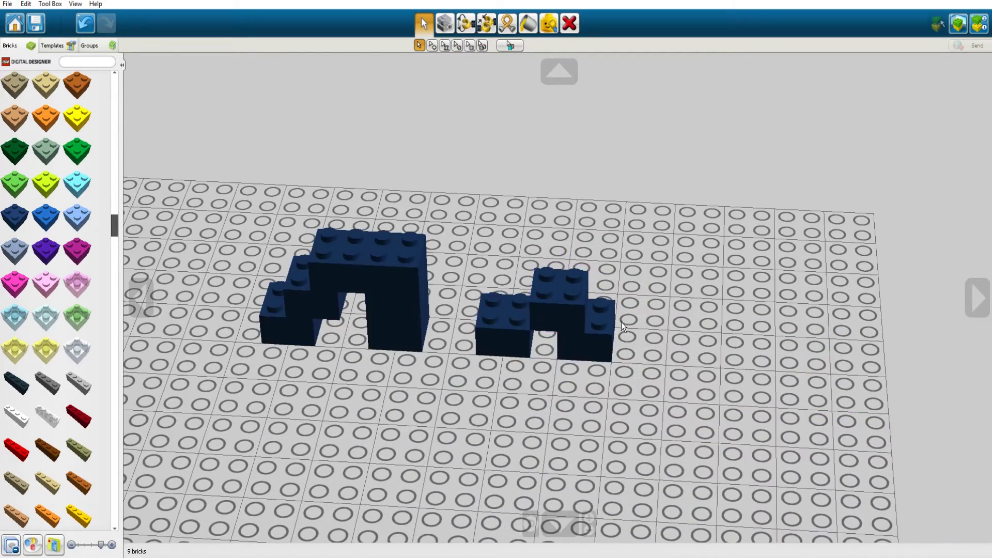
scroll(618, 321, "up", 3)
scroll(617, 322, "down", 4)
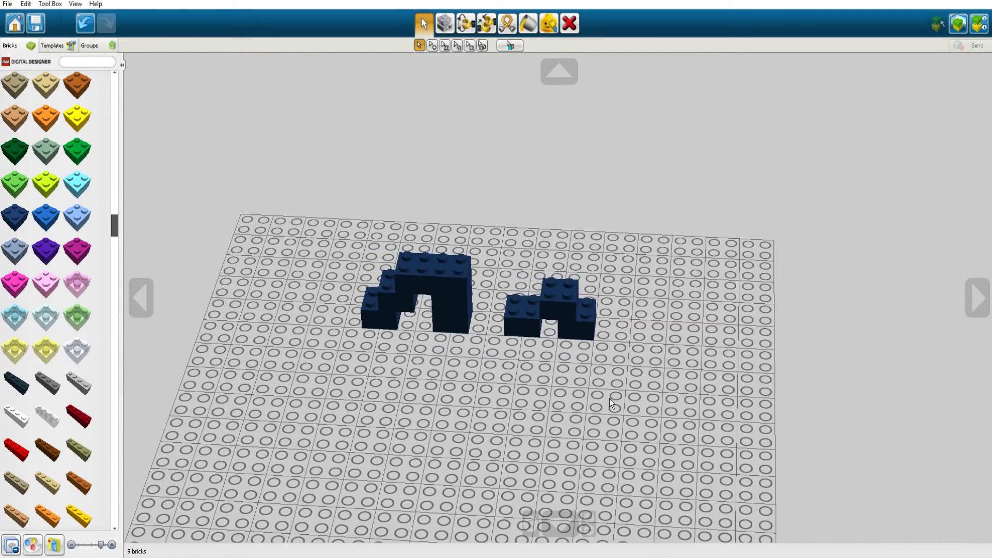
scroll(619, 420, "down", 3)
right_click_drag(621, 421, 556, 396)
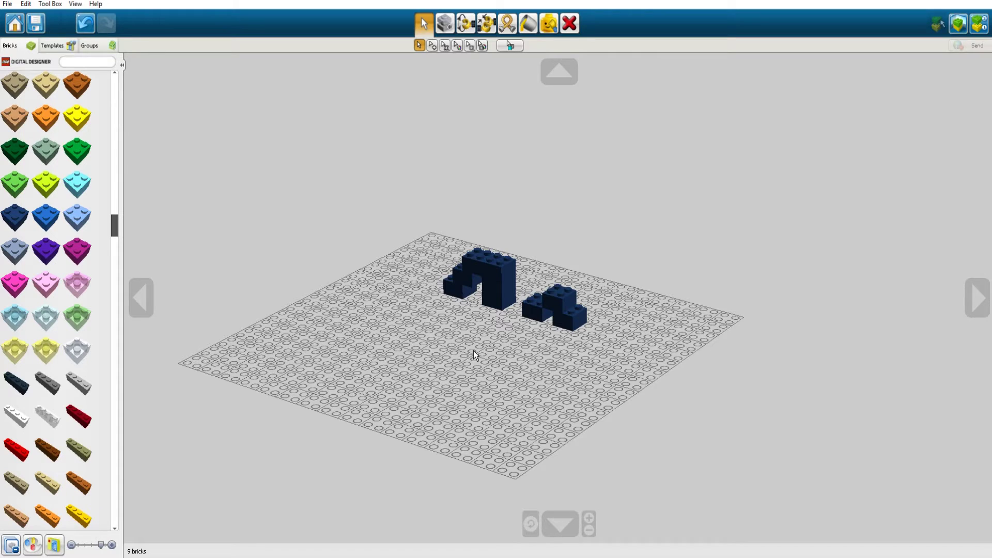
Step: Multi-select the staircase bricks plus the upper right-column brick and drag them as a group
left_click(433, 46)
right_click_drag(445, 383, 444, 344)
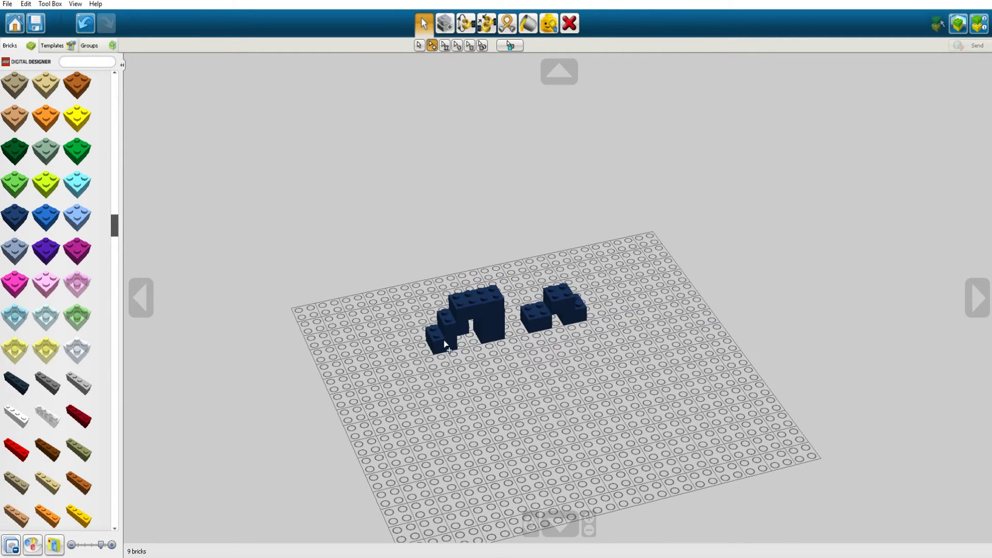
left_click(444, 344)
left_click(450, 323)
left_click(471, 309)
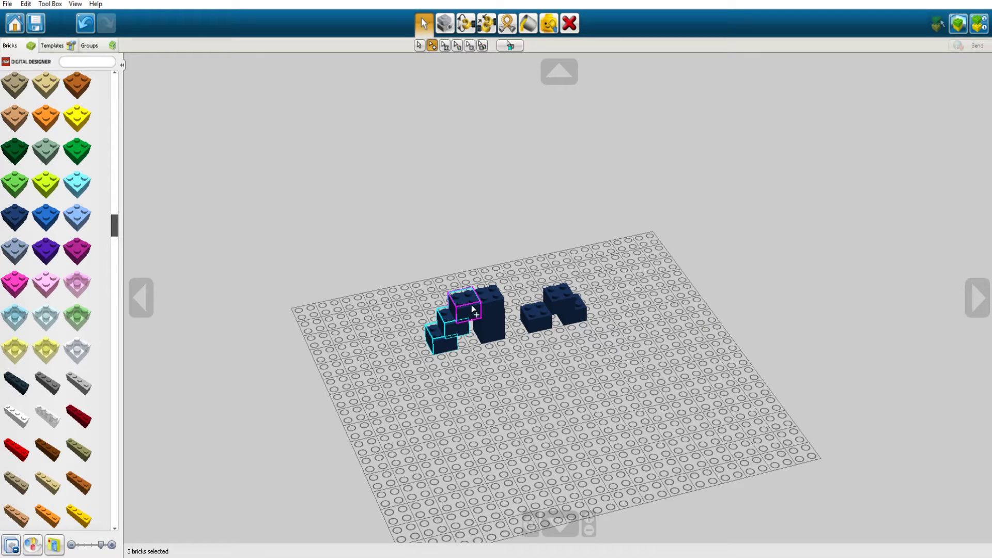
left_click(491, 306)
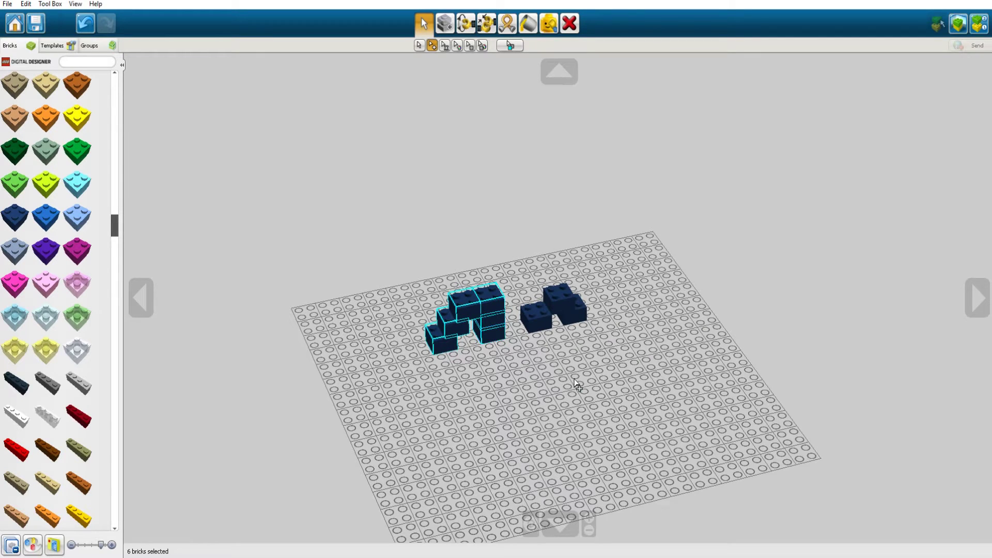
left_click_drag(476, 317, 558, 269)
right_click_drag(629, 401, 581, 340)
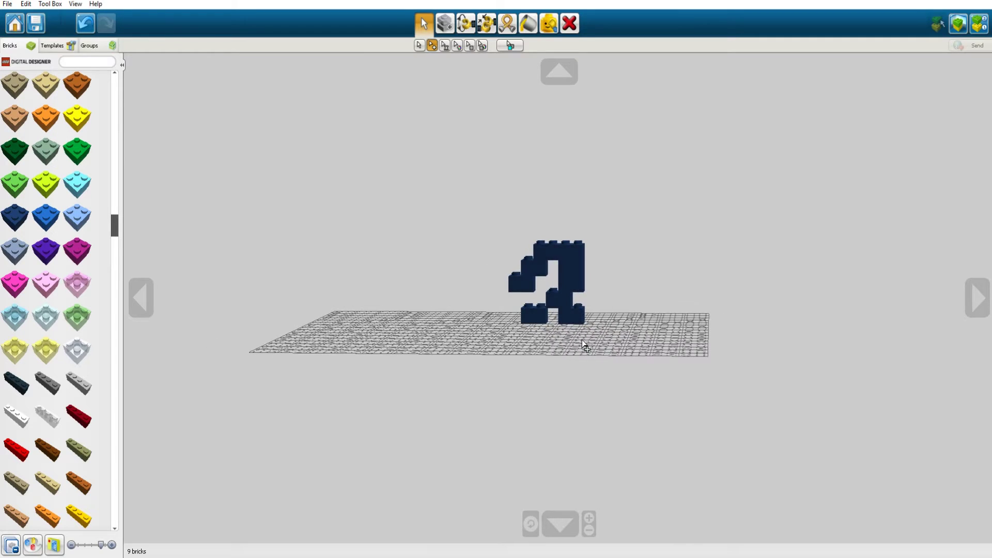
Step: With Connected Selection, move the five-brick column beside the staircase
left_click(445, 46)
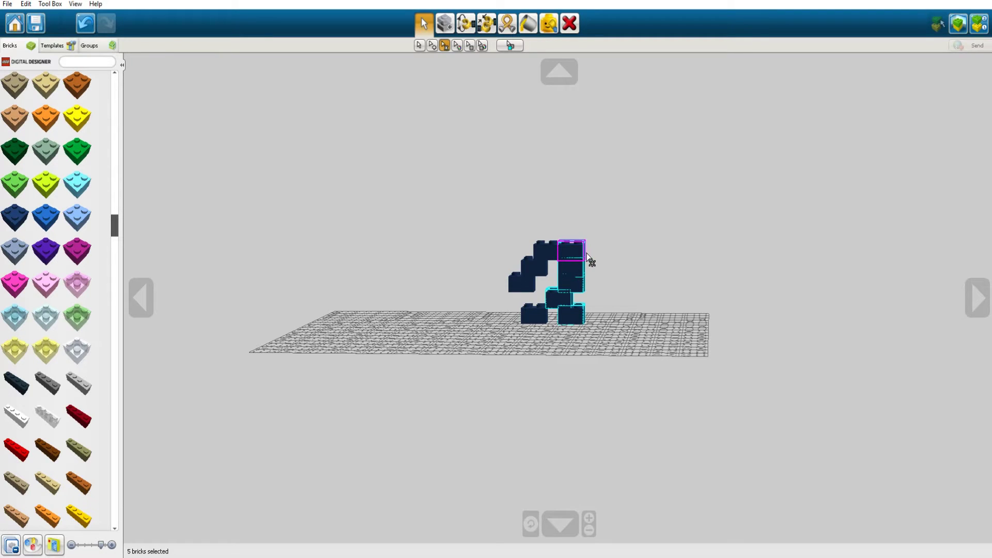
left_click_drag(591, 259, 625, 317)
right_click_drag(687, 374, 719, 365)
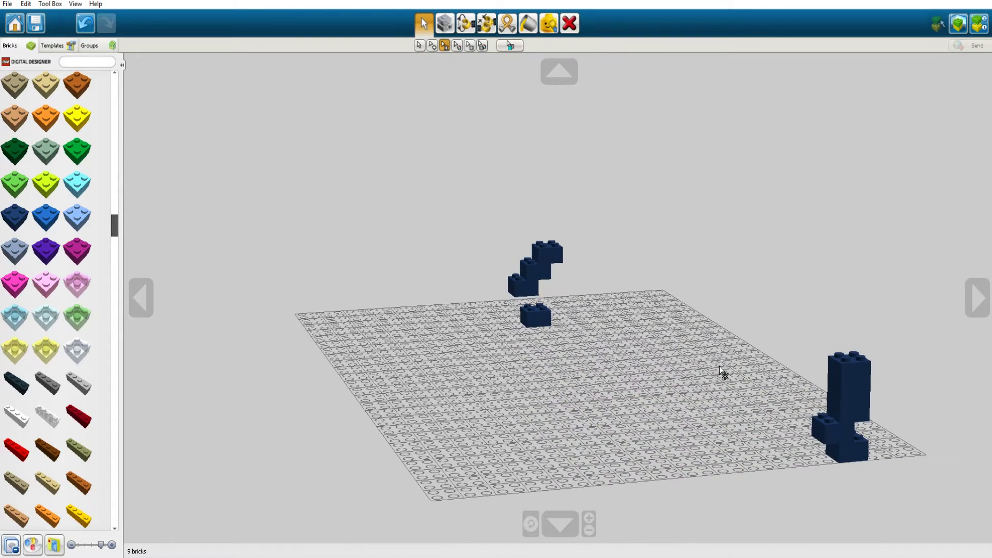
left_click(862, 376)
left_click_drag(853, 365, 620, 244)
right_click_drag(668, 350, 649, 411)
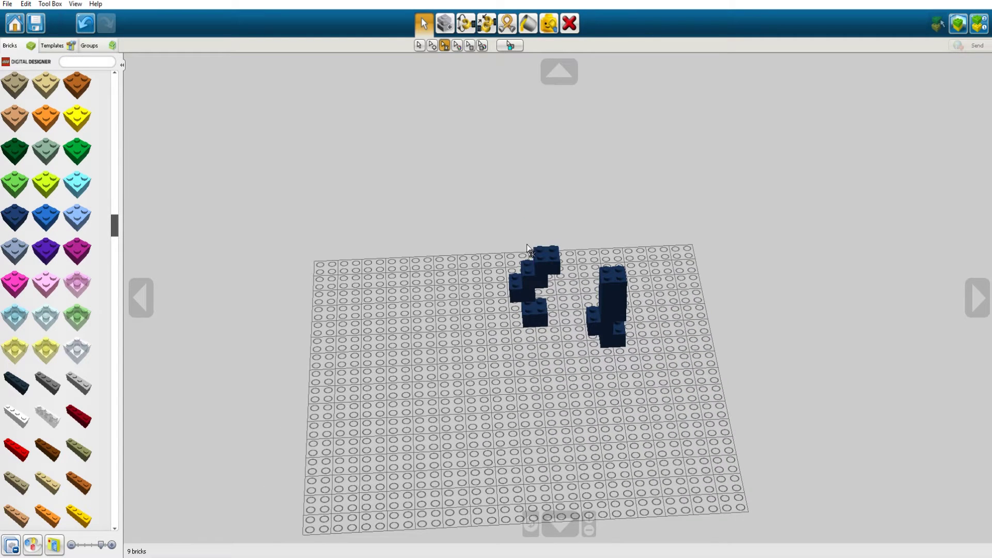
Step: Select all nine matching bricks and drag them down the baseplate
left_click(457, 45)
left_click(619, 343)
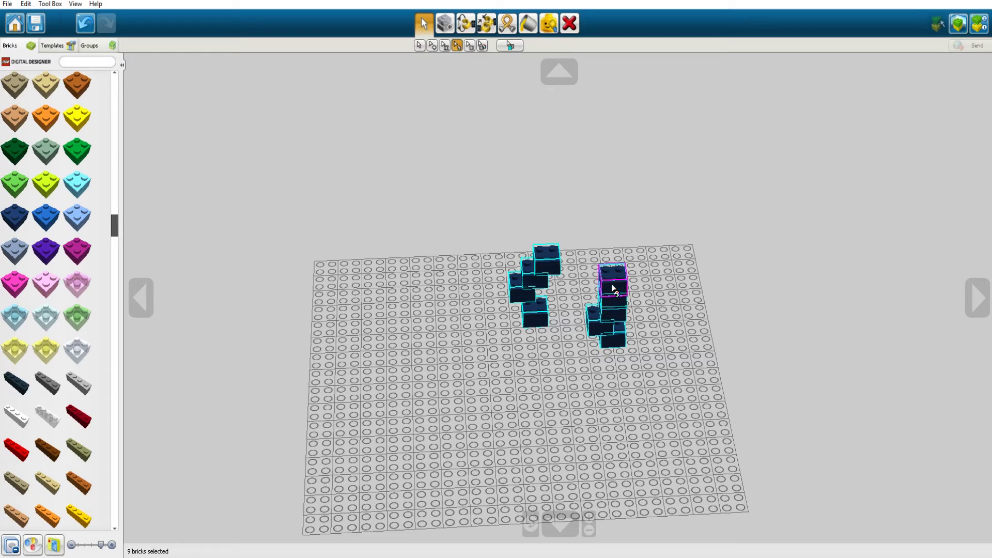
left_click_drag(640, 288, 599, 330)
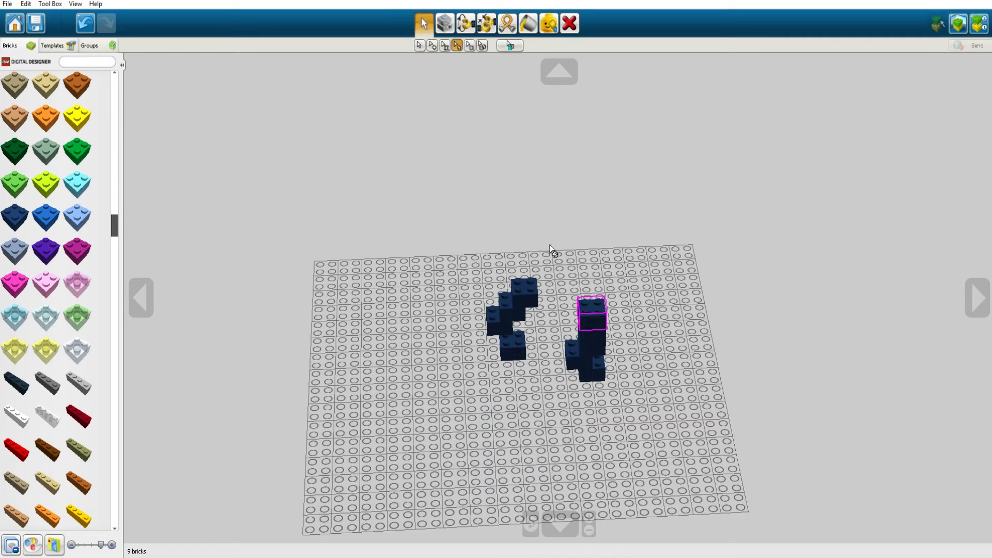
Step: Place a dark grey 1x4 brick and lay a tan 1x4 rotated 90° across it
left_click(471, 48)
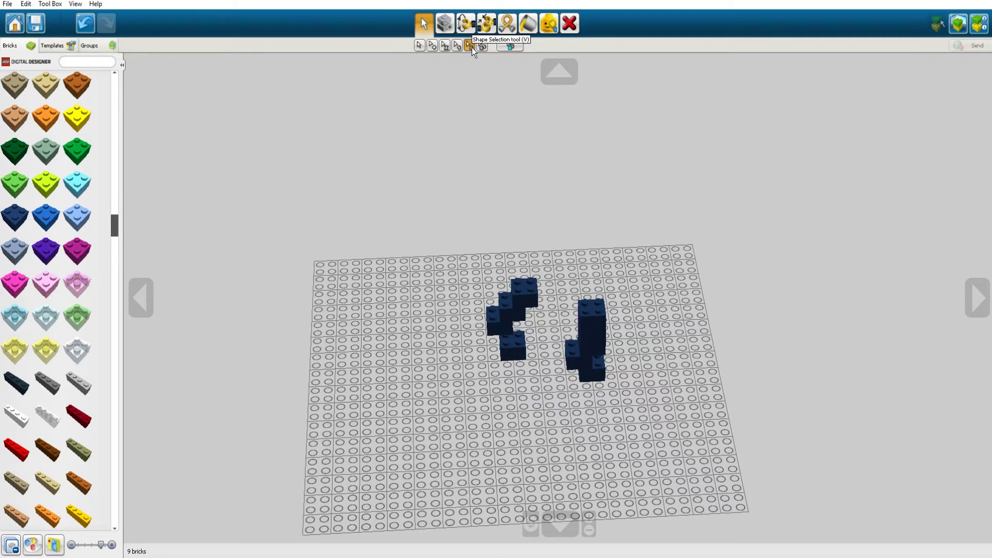
left_click(526, 304)
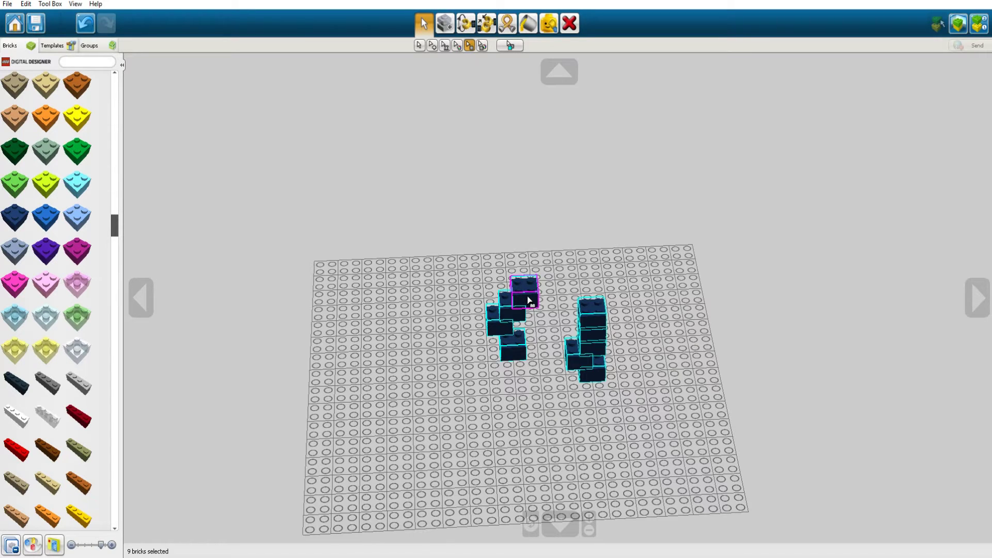
left_click(47, 385)
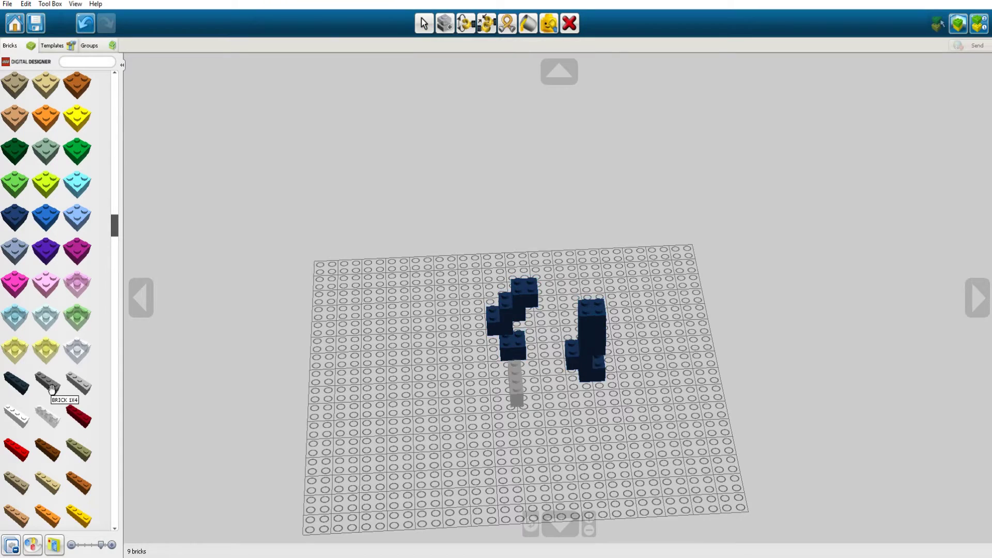
left_click(424, 432)
left_click(48, 482)
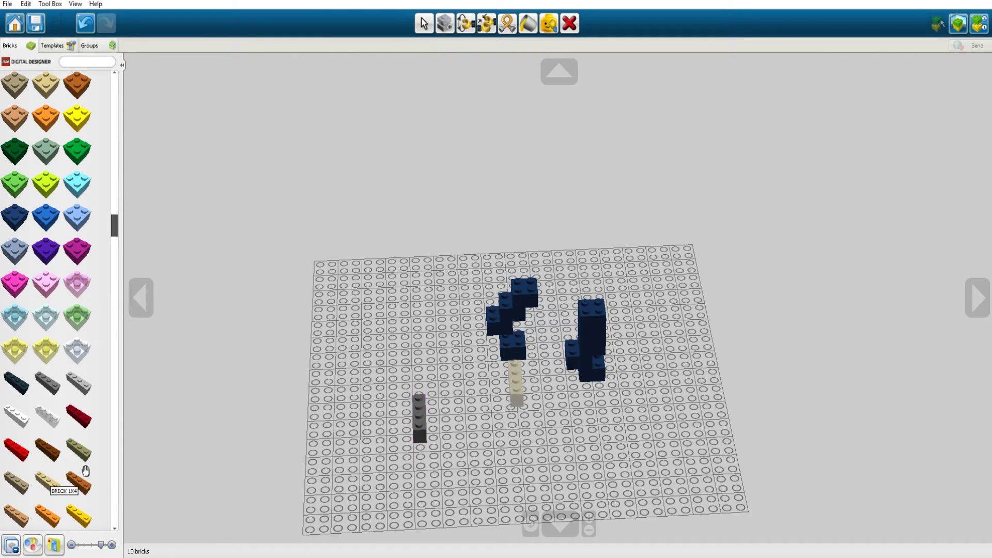
key("Left")
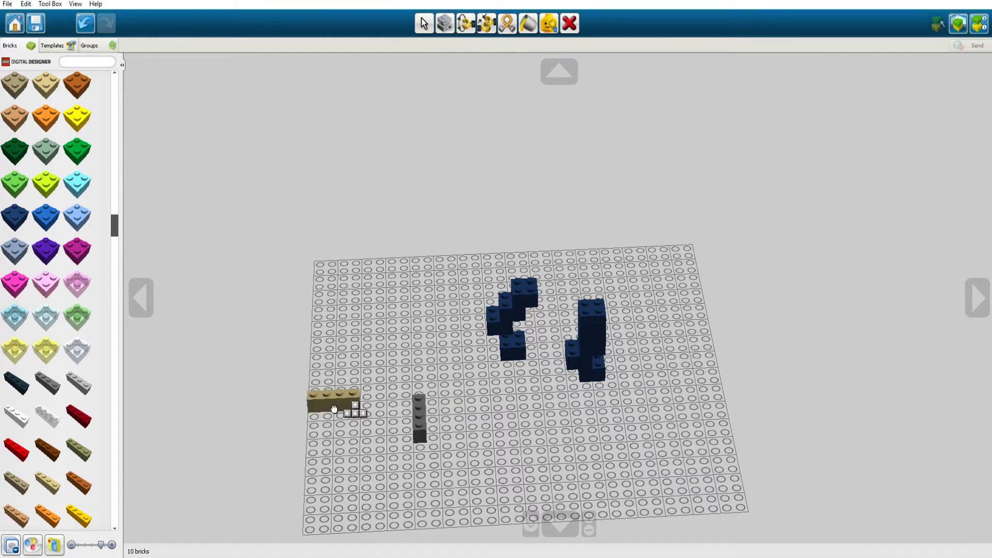
left_click(425, 410)
left_click(488, 81)
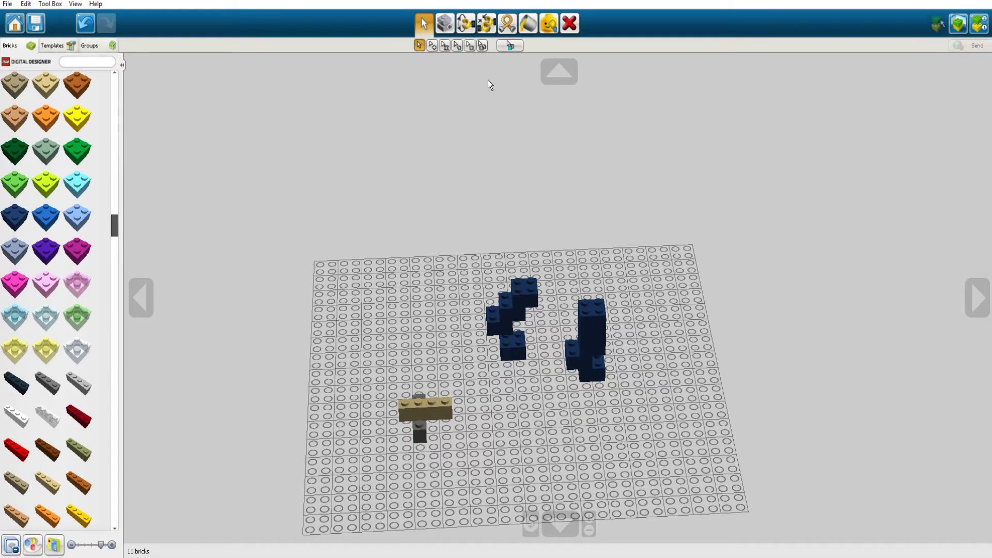
Step: Colour-select all dark-blue bricks and drag them toward the back right
left_click(470, 45)
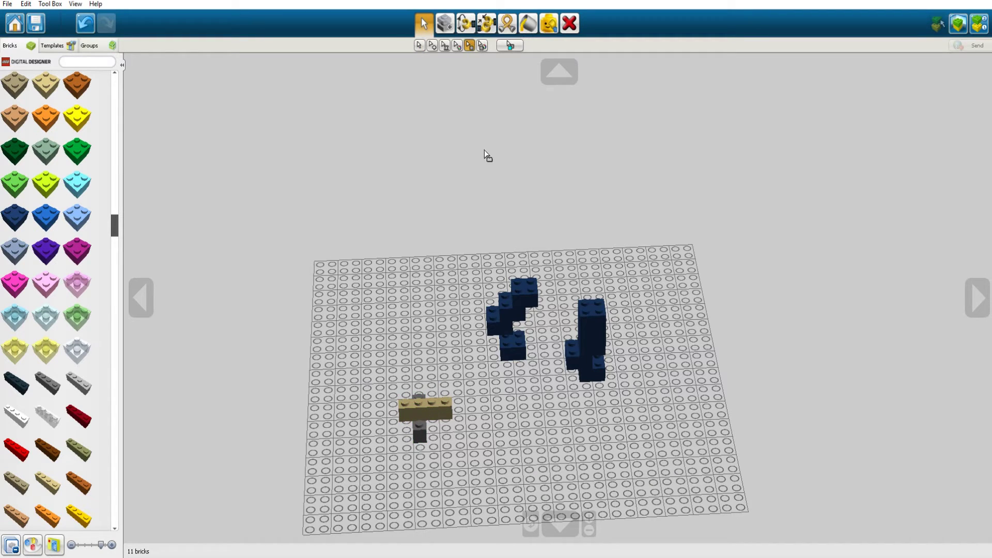
left_click(527, 301)
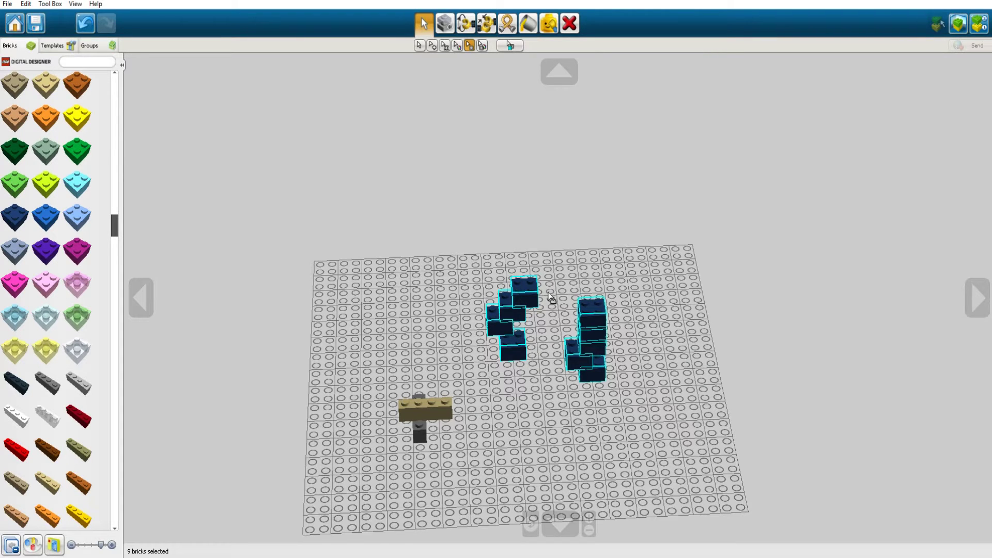
scroll(550, 297, "down", 1)
scroll(557, 284, "up", 1)
left_click_drag(527, 305, 543, 266)
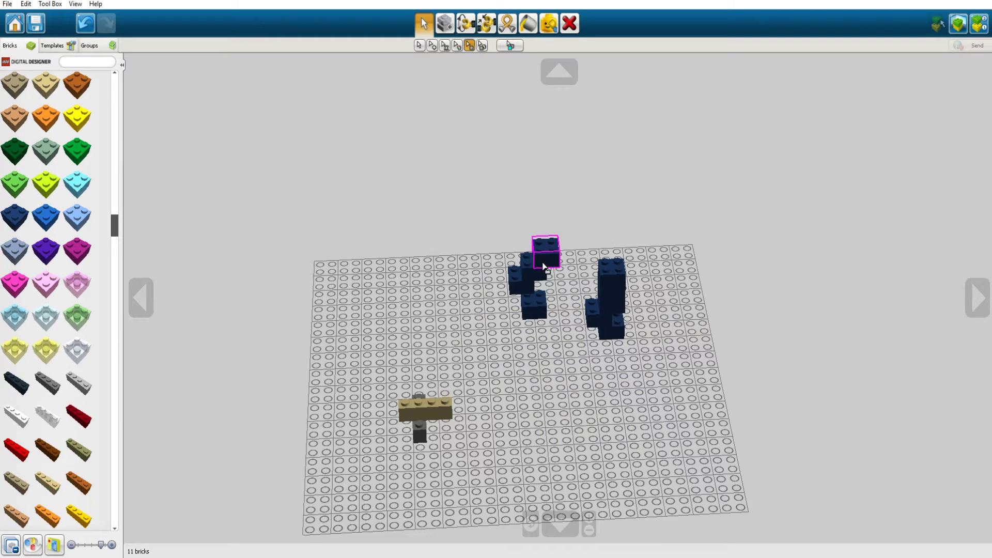
left_click(483, 45)
Step: Place a grey-green 2x2 brick in front of the dark-blue bricks
left_click(45, 151)
left_click(478, 369)
left_click(527, 355)
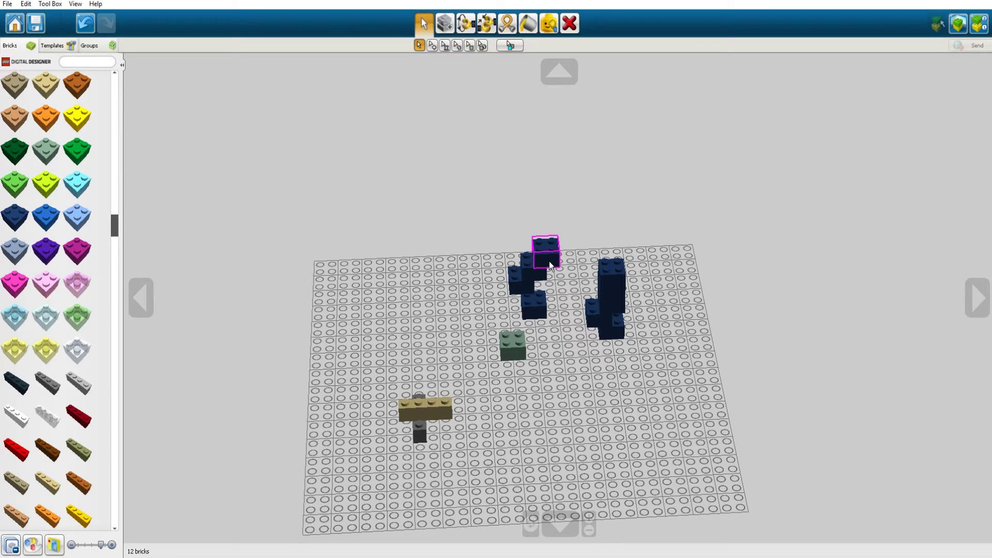
Step: Colour-and-shape select the nine dark-blue bricks and shift them slightly forward right
left_click(483, 46)
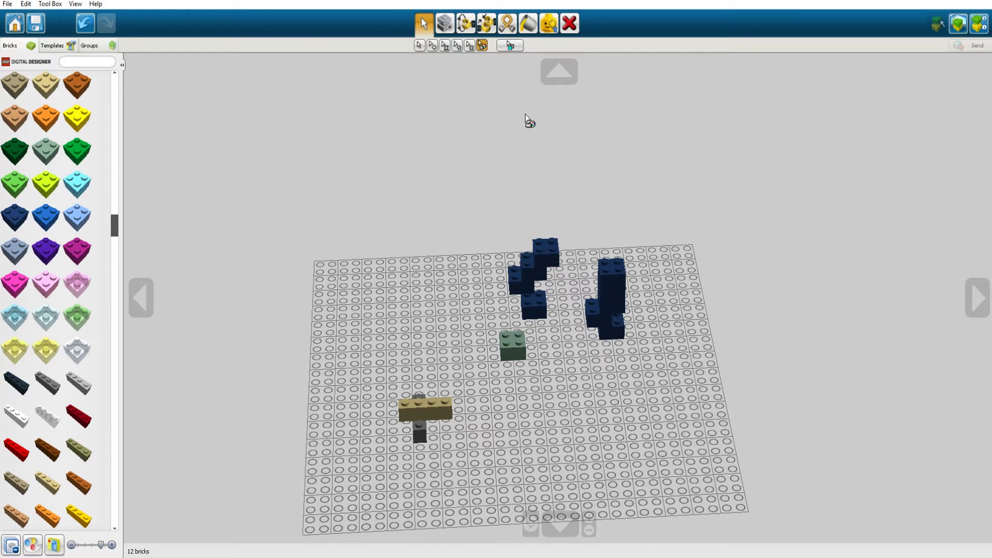
left_click(545, 263)
mouse_move(545, 262)
left_mouse_down()
mouse_move(584, 272)
mouse_move(587, 332)
mouse_move(573, 355)
mouse_move(587, 309)
mouse_move(548, 268)
left_mouse_up()
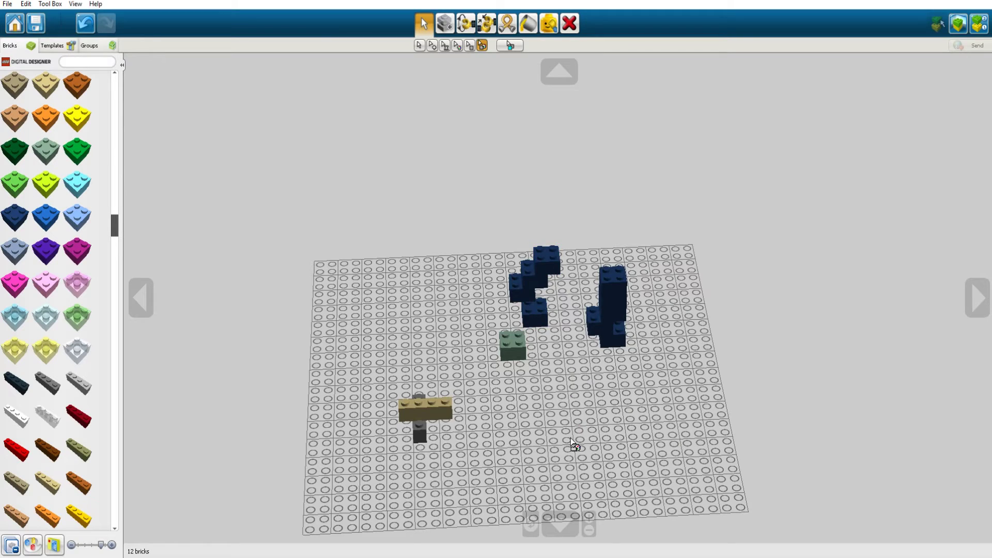
right_click_drag(573, 445, 588, 413)
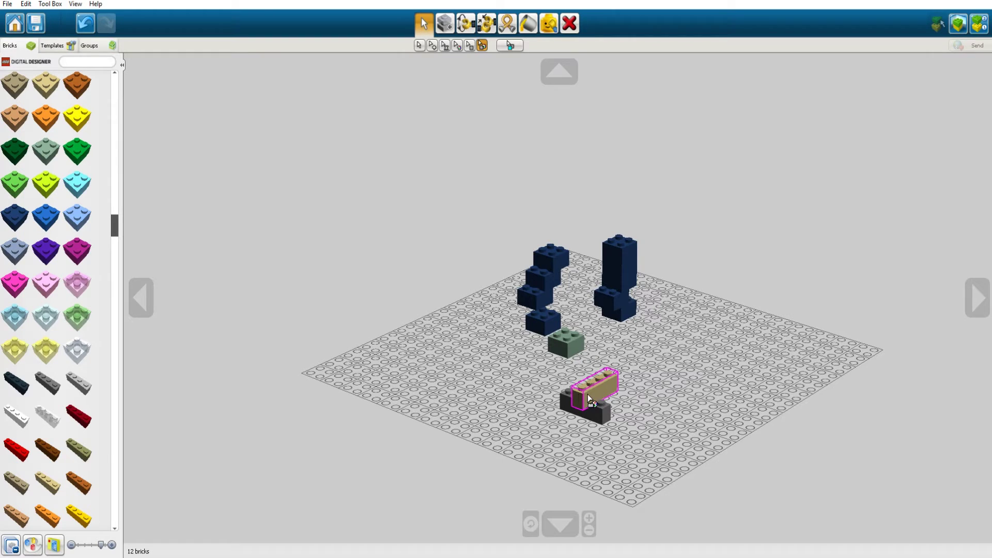
Step: Lift the tan brick off the black brick, turning it with the arrow keys
left_click_drag(589, 398, 628, 431)
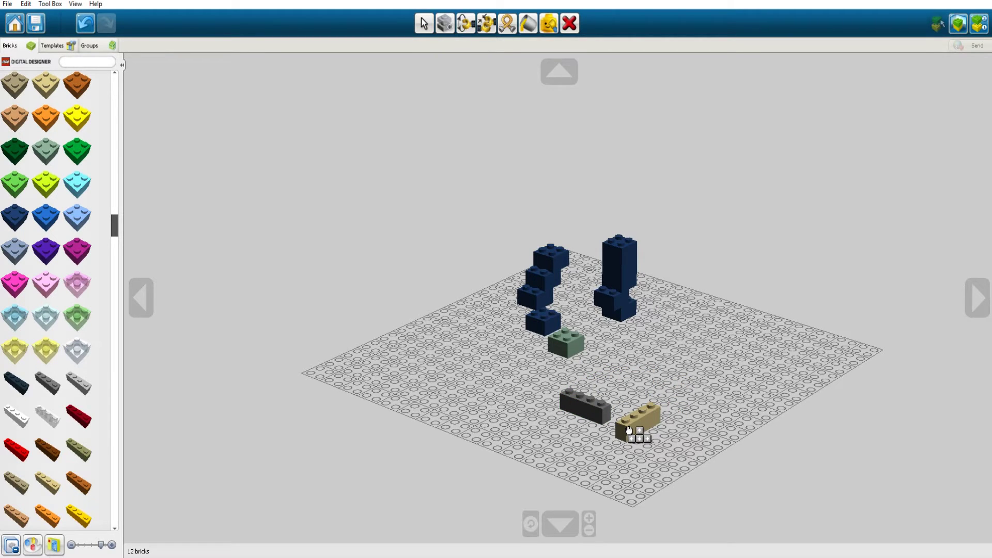
key("Up")
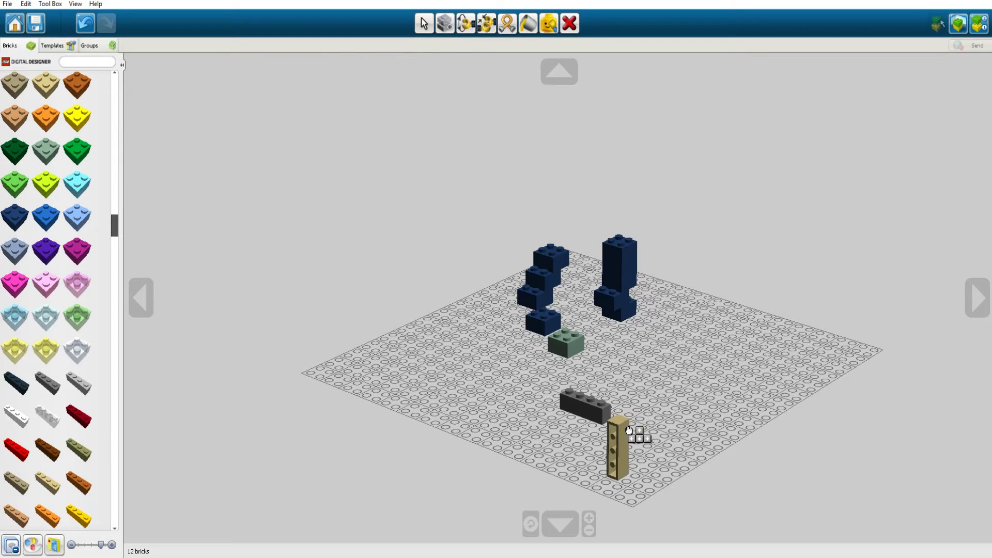
key("Left")
key("Left")
key("Down")
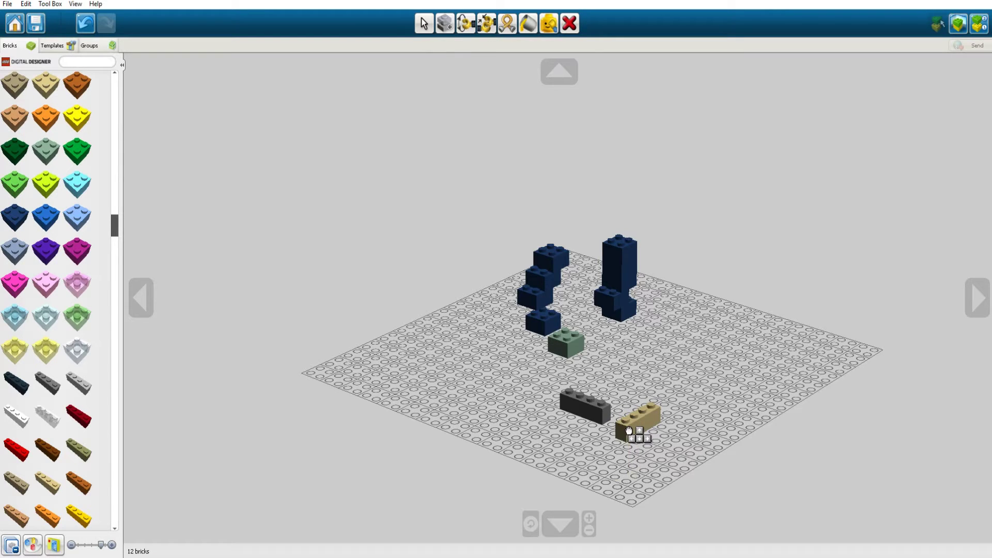
key("Up")
key("Left")
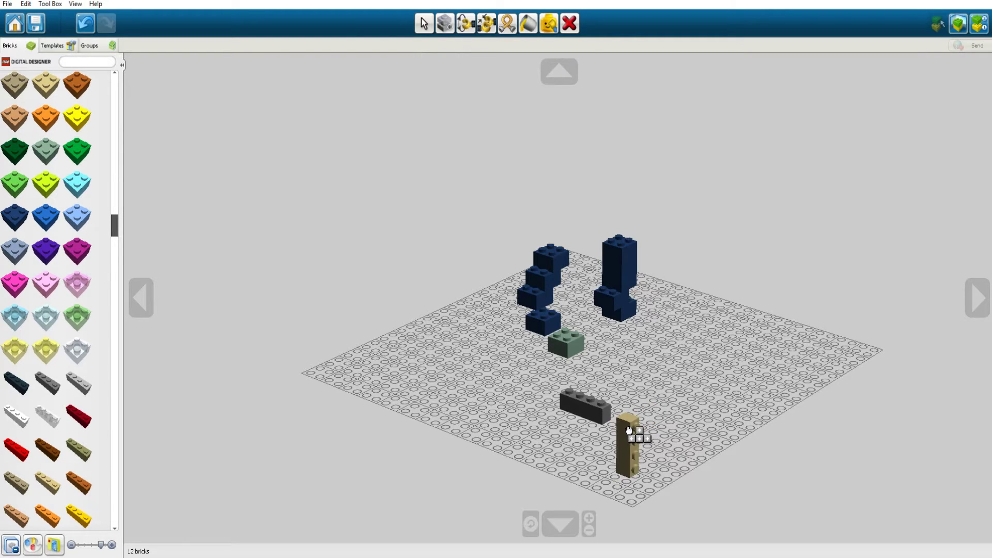
key("Left")
key("Down")
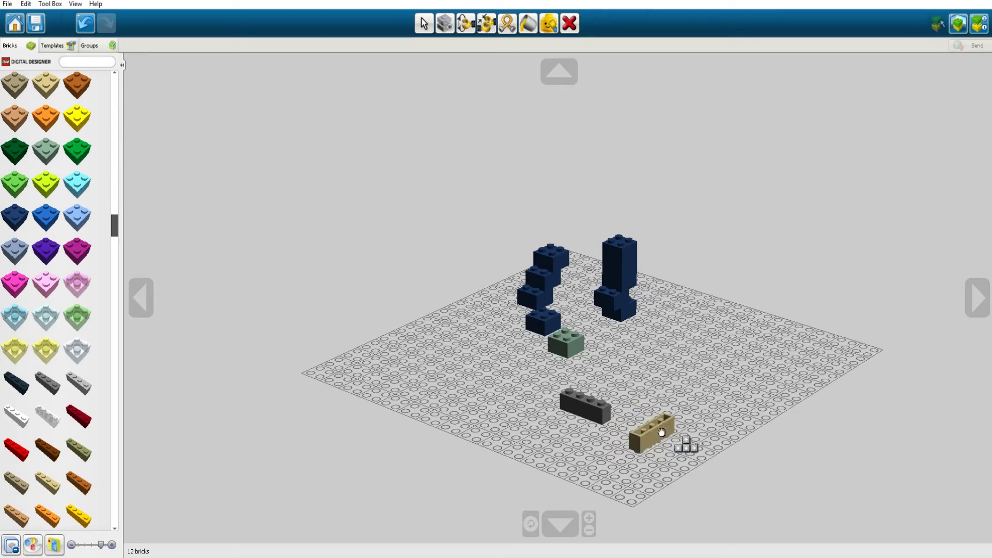
Step: Drop the tan brick front right of the black brick and orbit to a steeper angle
left_click(661, 432)
right_click_drag(670, 453, 690, 467)
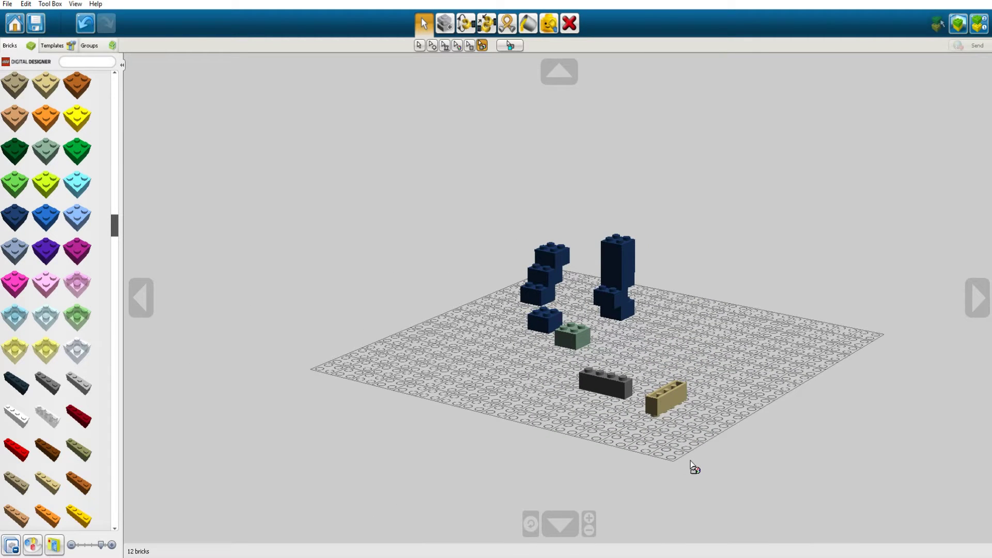
mouse_move(682, 472)
right_mouse_down()
mouse_move(671, 472)
mouse_move(674, 461)
right_mouse_up()
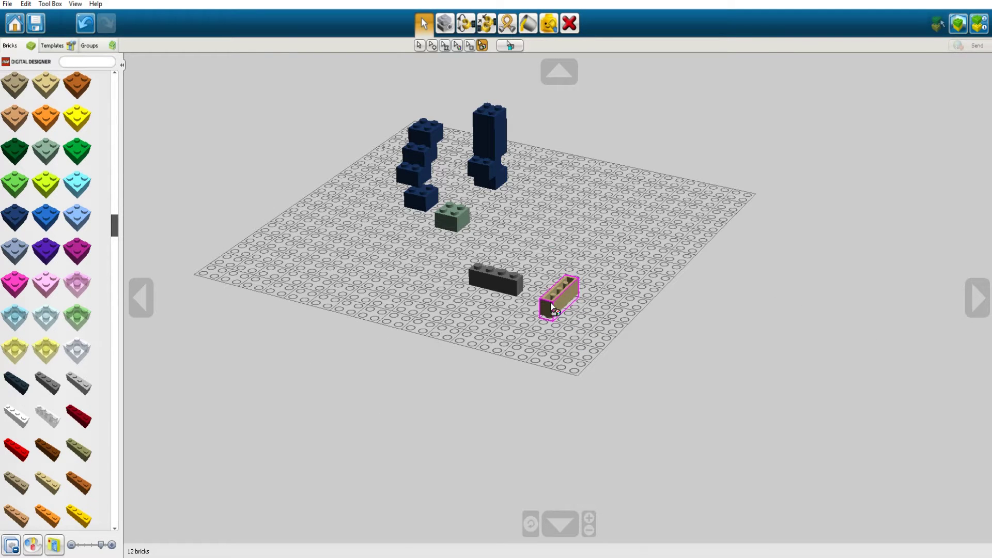
Step: Rotate the tan brick 90° and set it end to end with the black brick, then choose Hinge
left_click(554, 311)
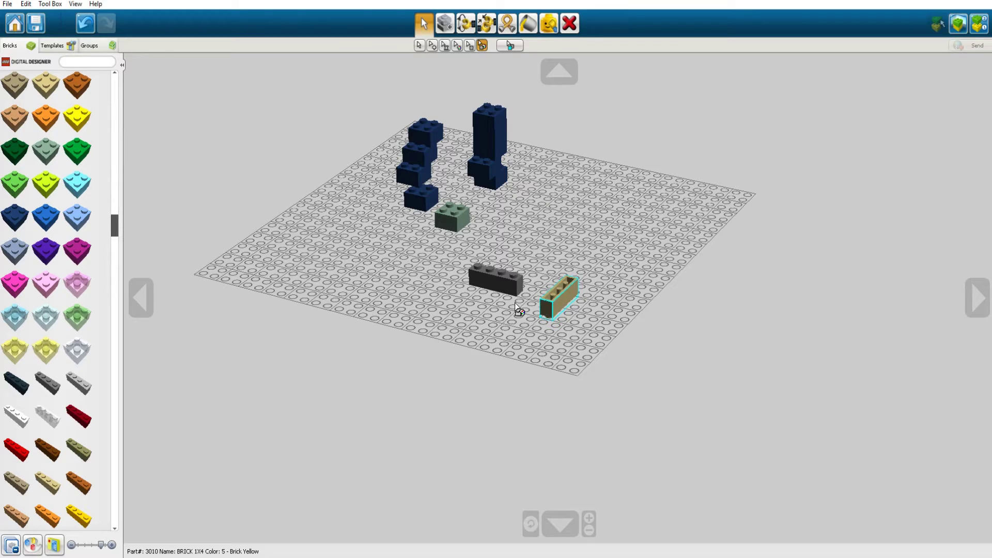
left_click_drag(553, 309, 563, 309)
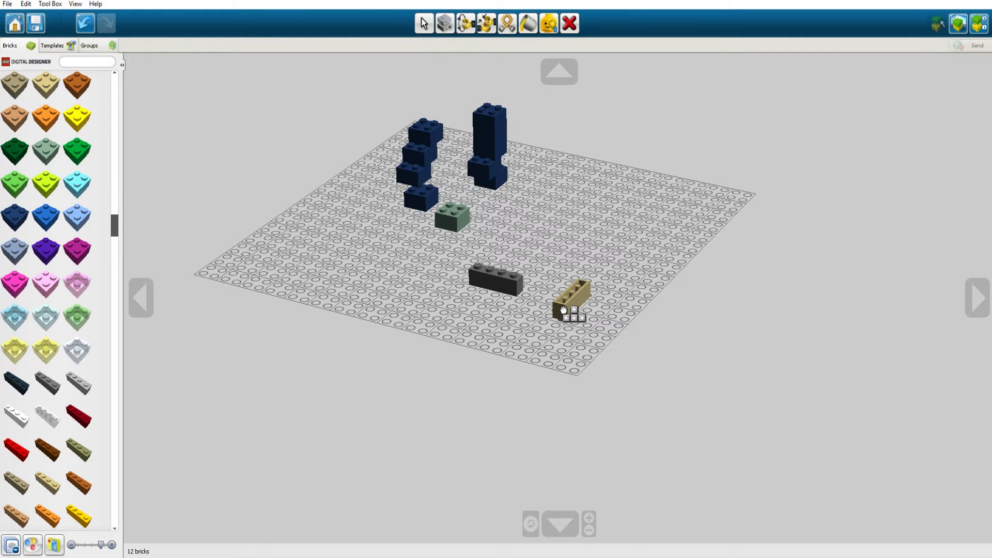
key("Right")
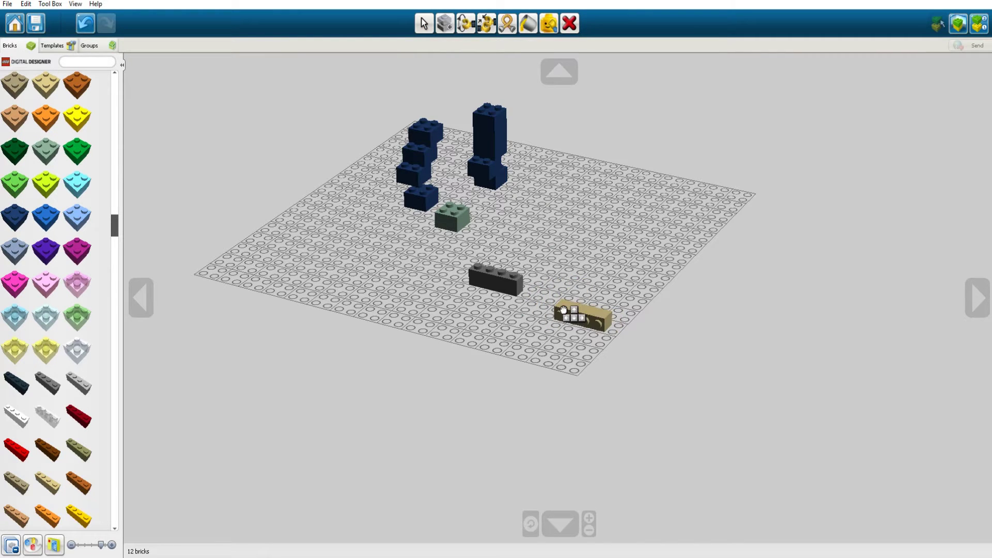
mouse_move(563, 310)
left_mouse_down()
mouse_move(532, 306)
mouse_move(482, 270)
mouse_move(545, 307)
mouse_move(552, 296)
left_mouse_up()
right_click_drag(504, 330, 581, 339)
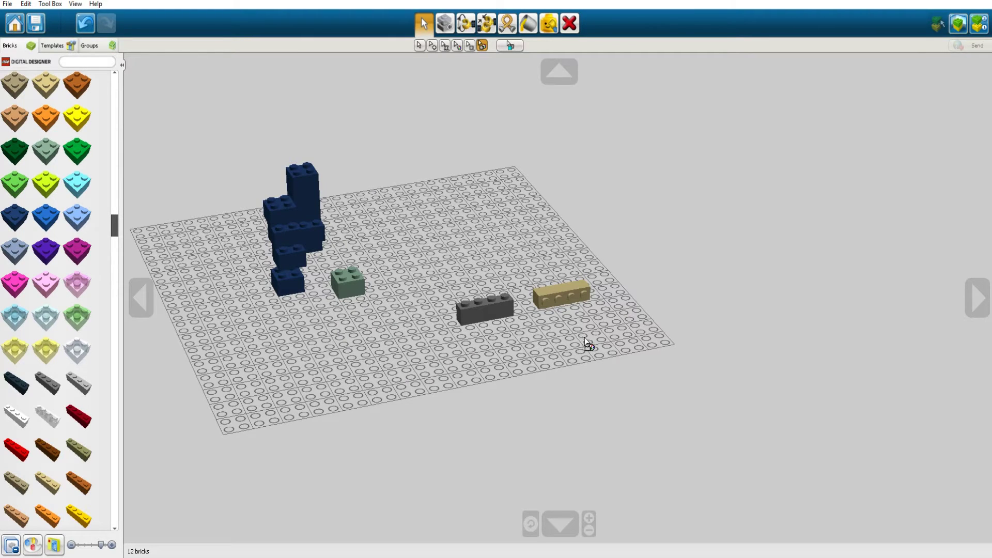
right_click_drag(584, 339, 429, 350)
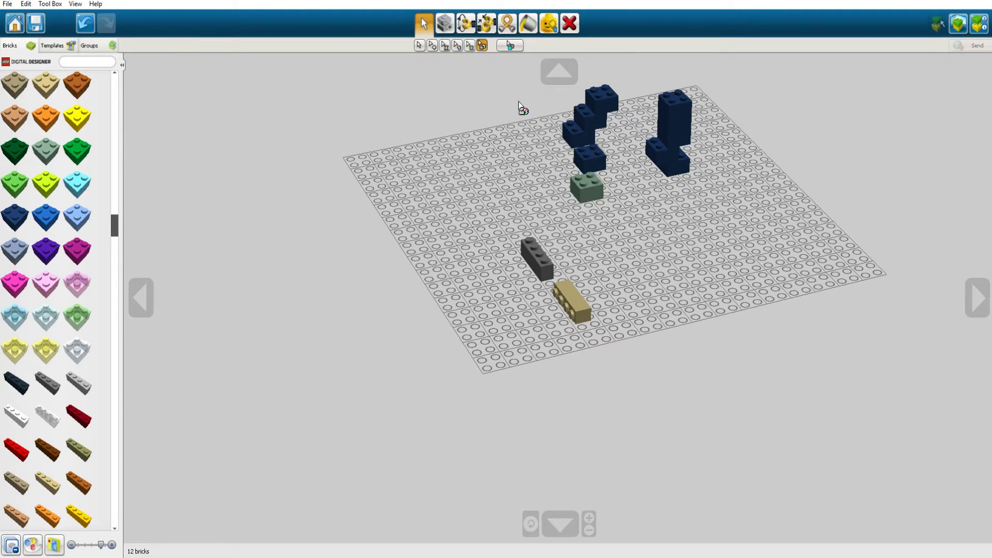
left_click(466, 24)
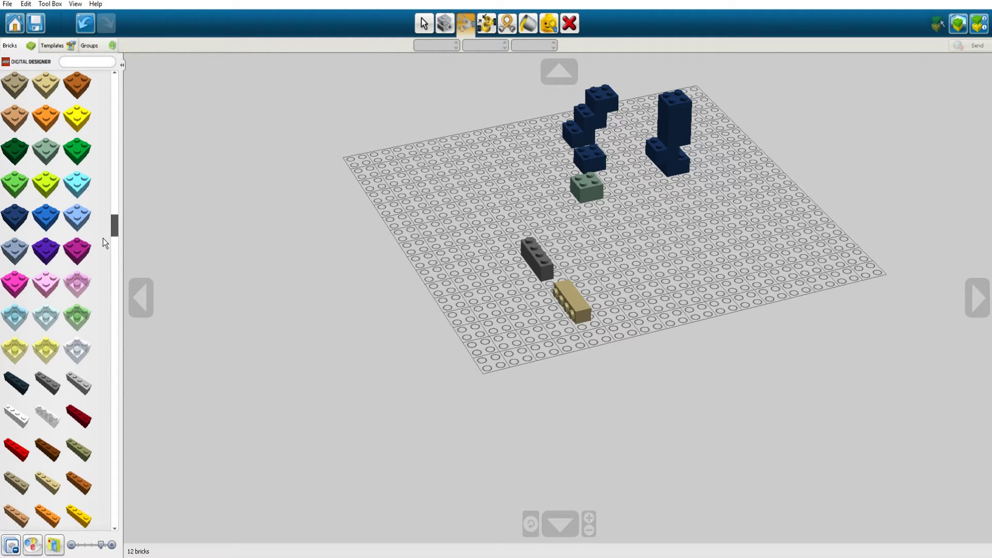
scroll(107, 231, "up", 10)
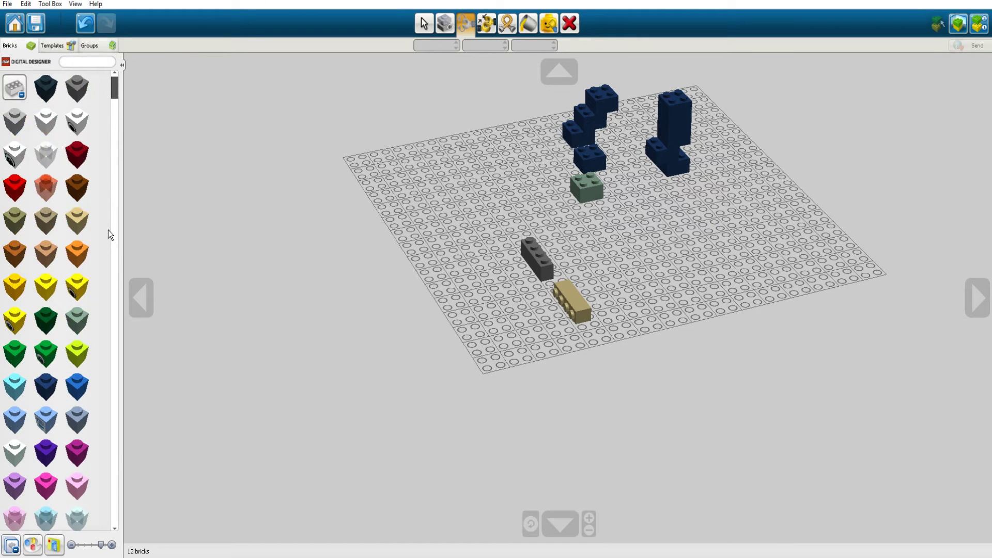
Step: Set a red 2x2 snap-and-cross brick on top of the tall blue column
left_click(20, 86)
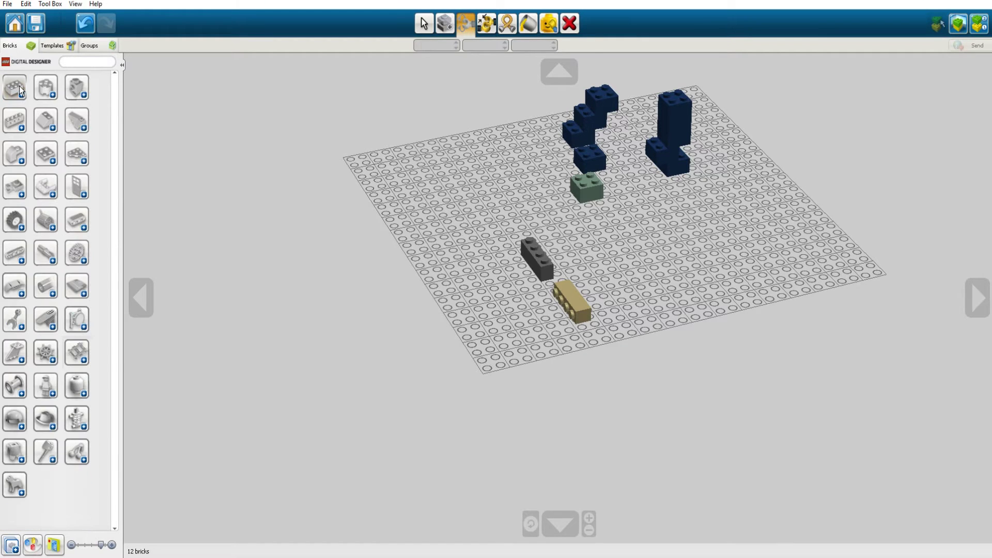
left_click(23, 128)
scroll(65, 266, "down", 15)
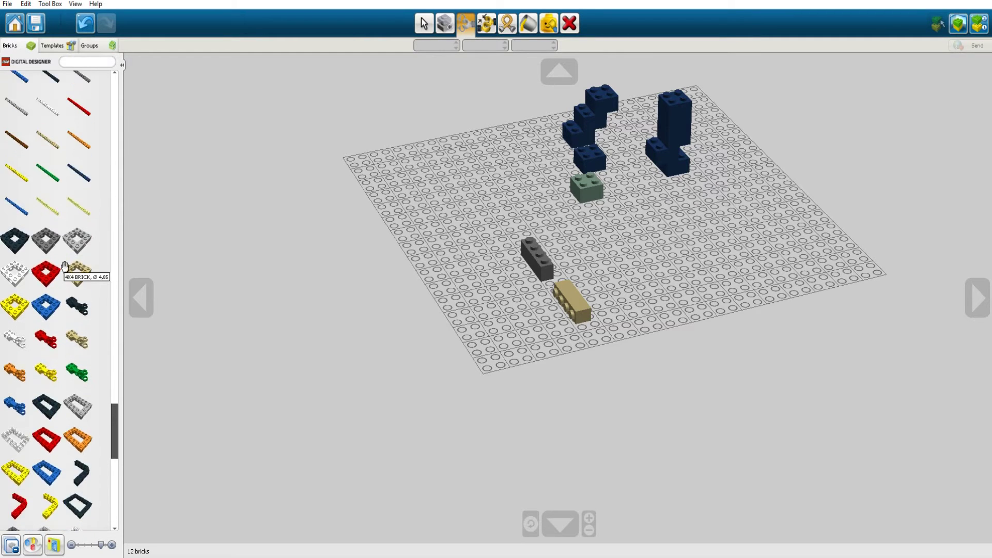
scroll(65, 266, "up", 5)
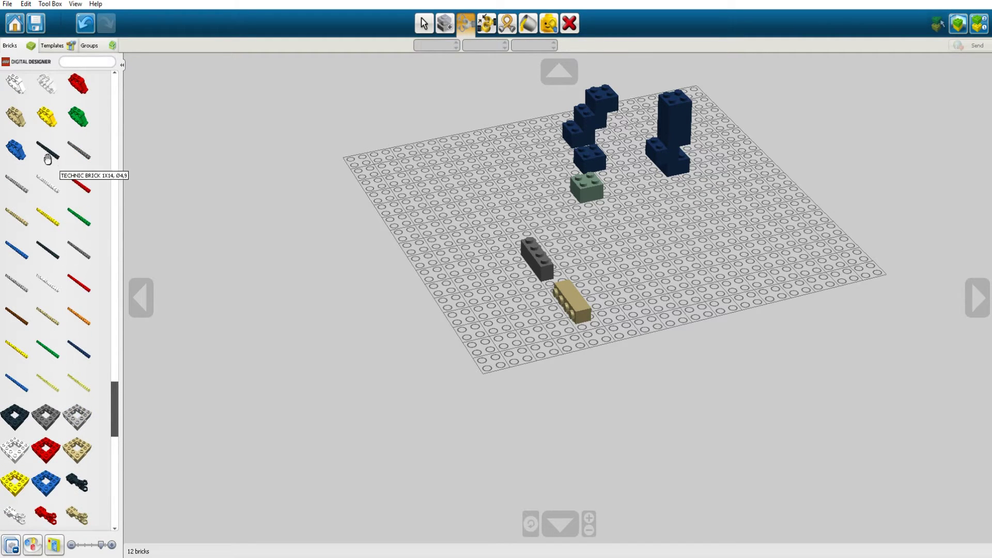
scroll(49, 170, "up", 6)
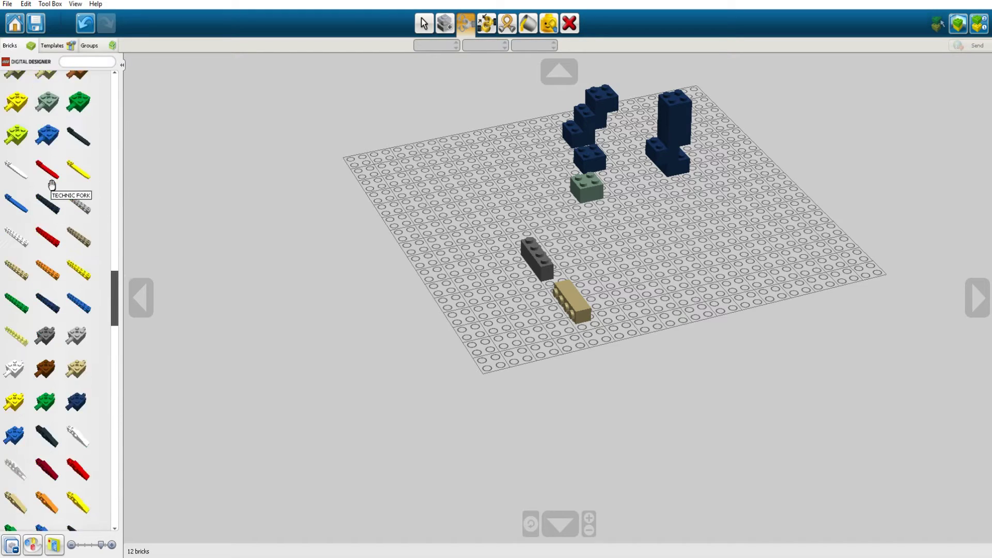
scroll(51, 185, "up", 6)
left_click(59, 232)
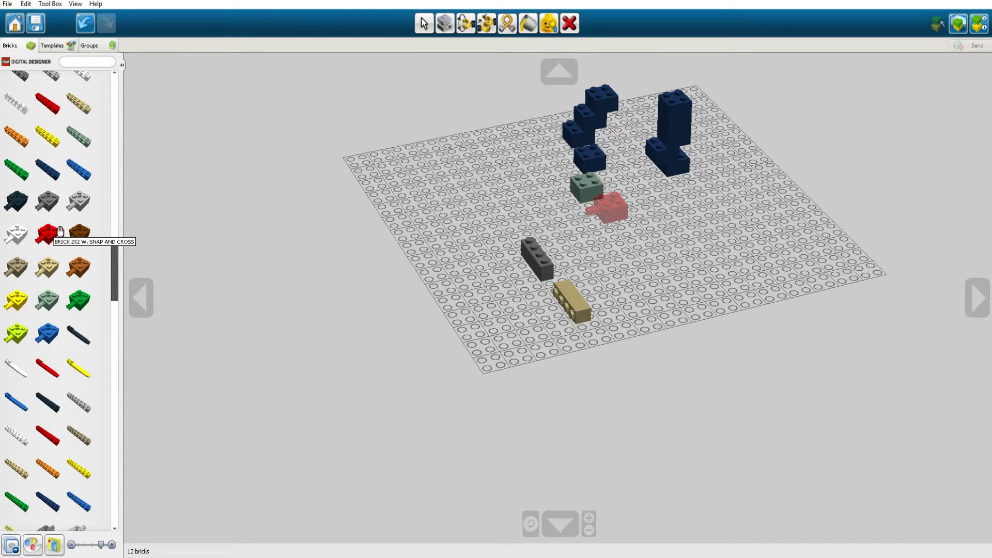
left_click(639, 96)
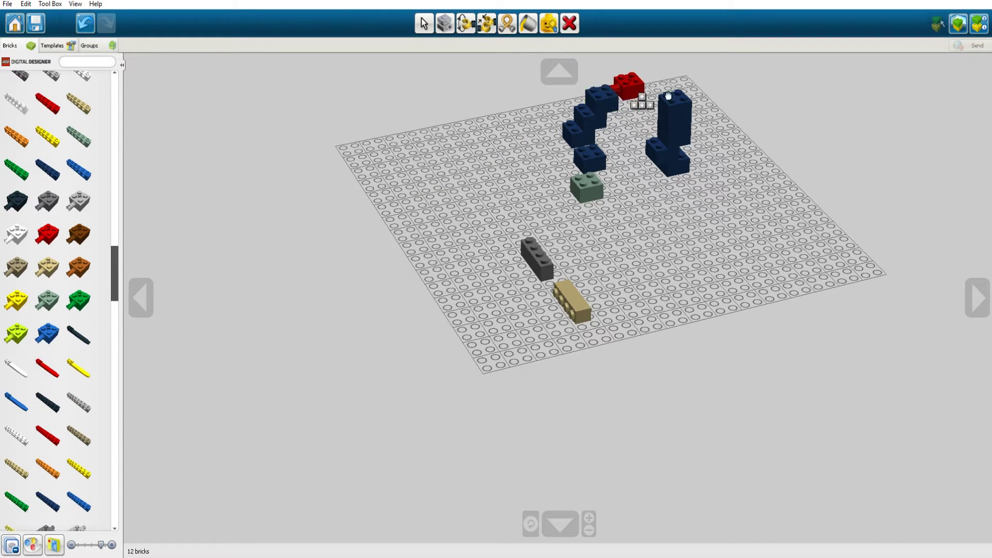
left_click(688, 100)
Step: Attach a light grey Technic 1x4 brick to the red brick and orbit to view it
scroll(78, 238, "down", 1)
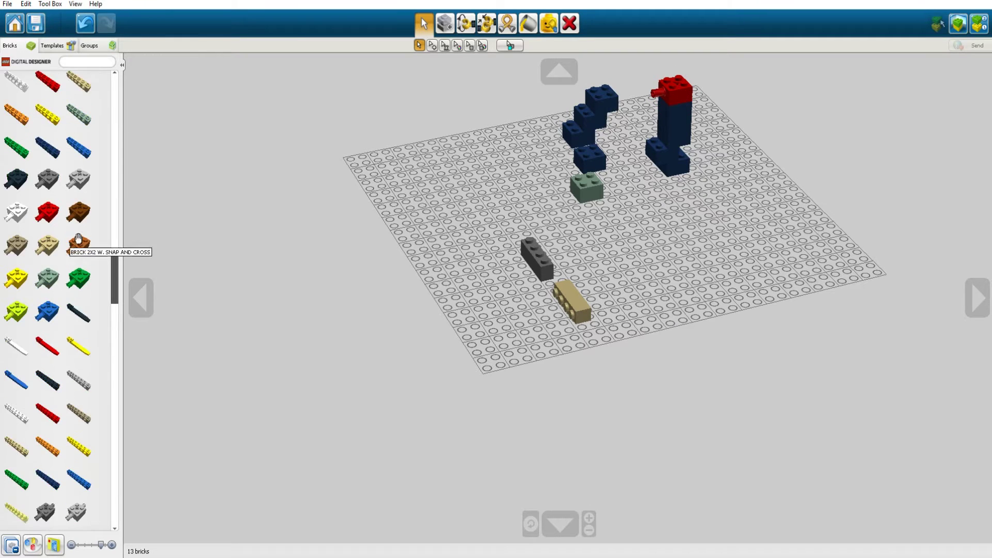
scroll(78, 239, "up", 5)
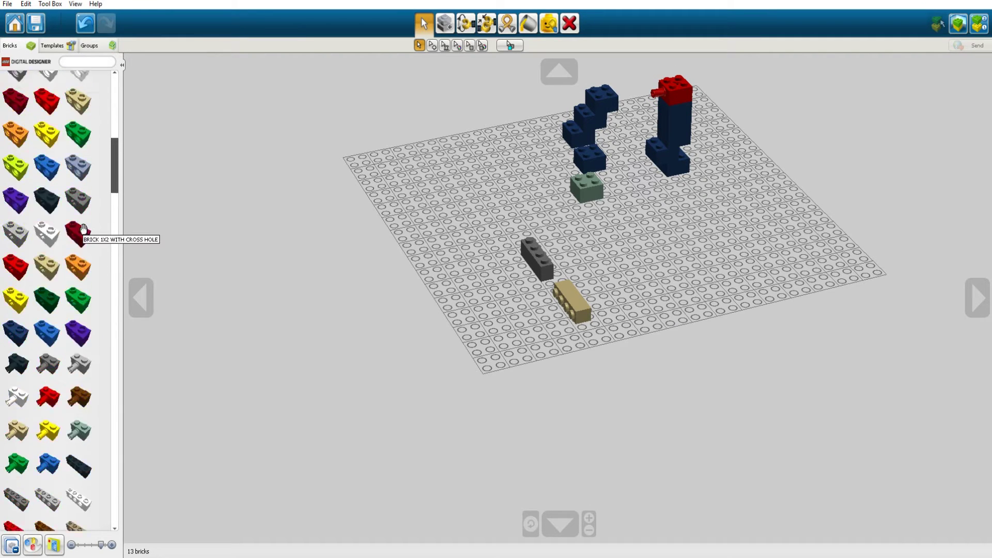
scroll(83, 228, "down", 8)
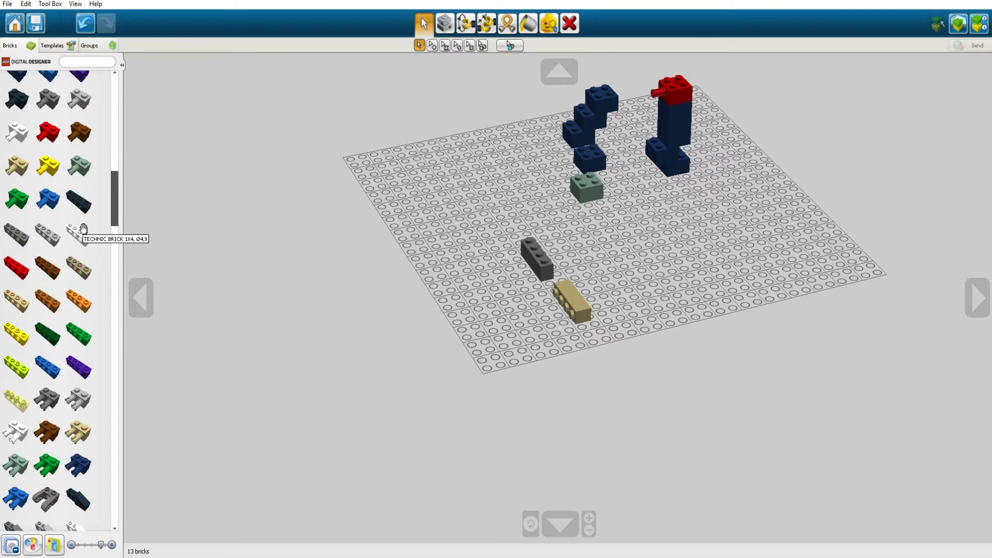
scroll(83, 228, "up", 1)
left_click(78, 258)
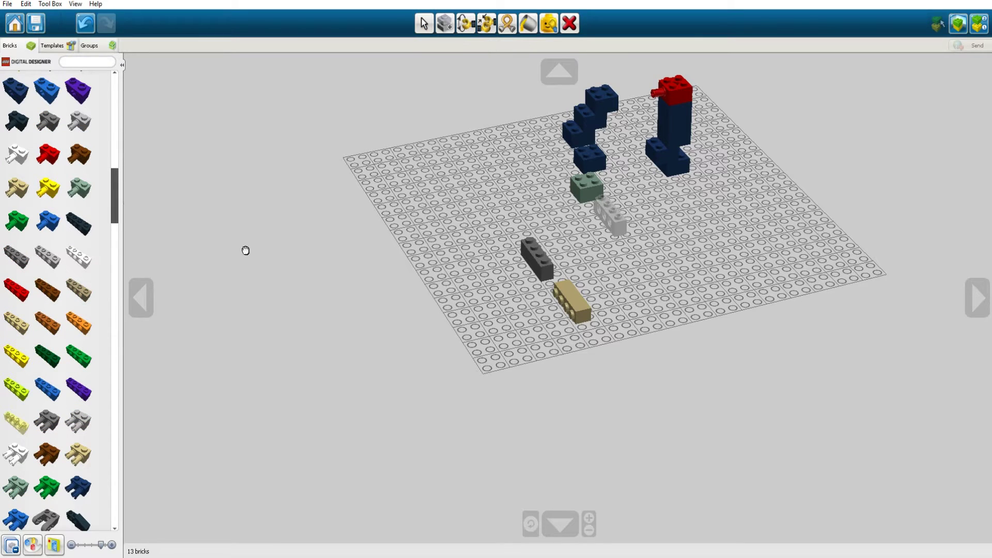
left_click(653, 98)
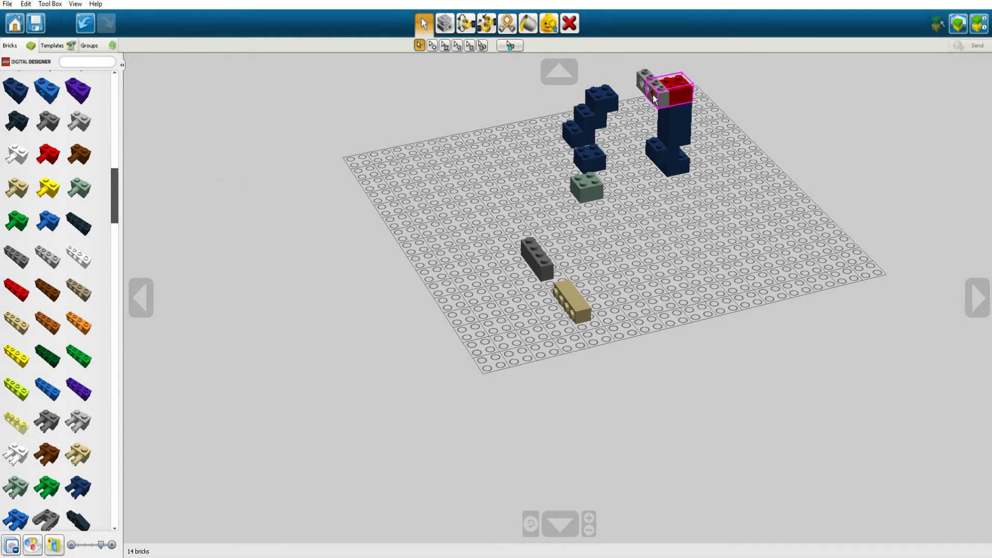
right_click_drag(656, 271, 765, 261)
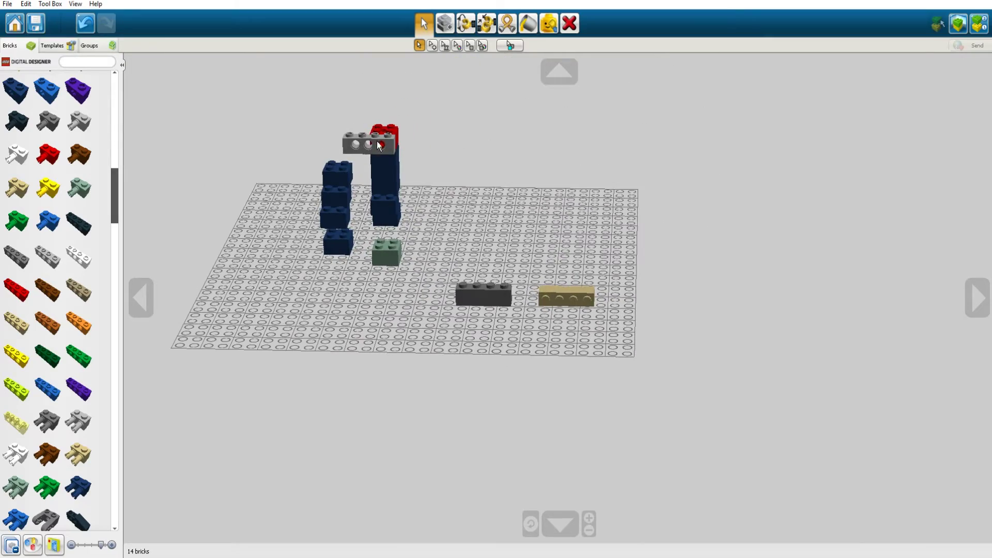
right_click_drag(564, 345, 723, 373)
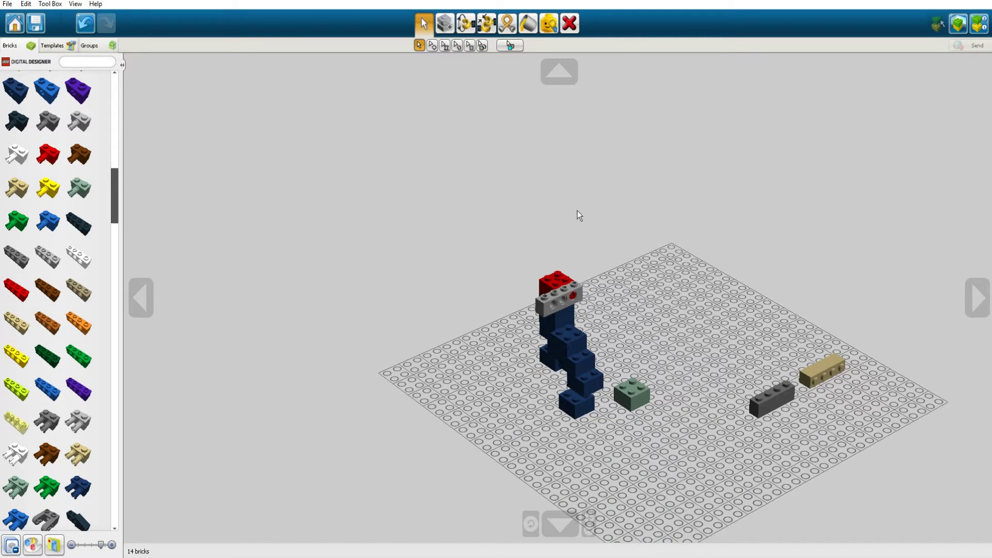
Step: With the Hinge tool, swing the grey Technic brick around on the red brick
left_click(465, 23)
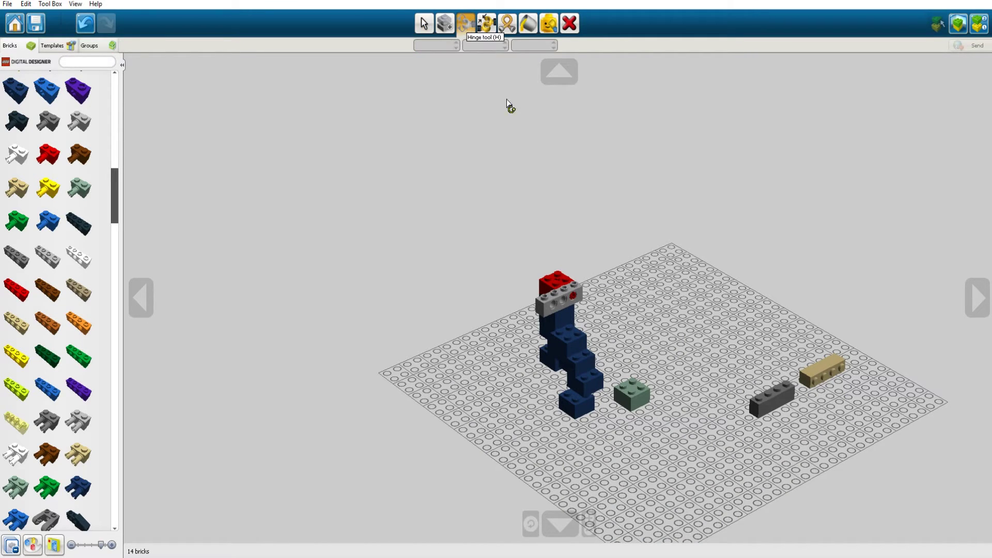
left_click(566, 303)
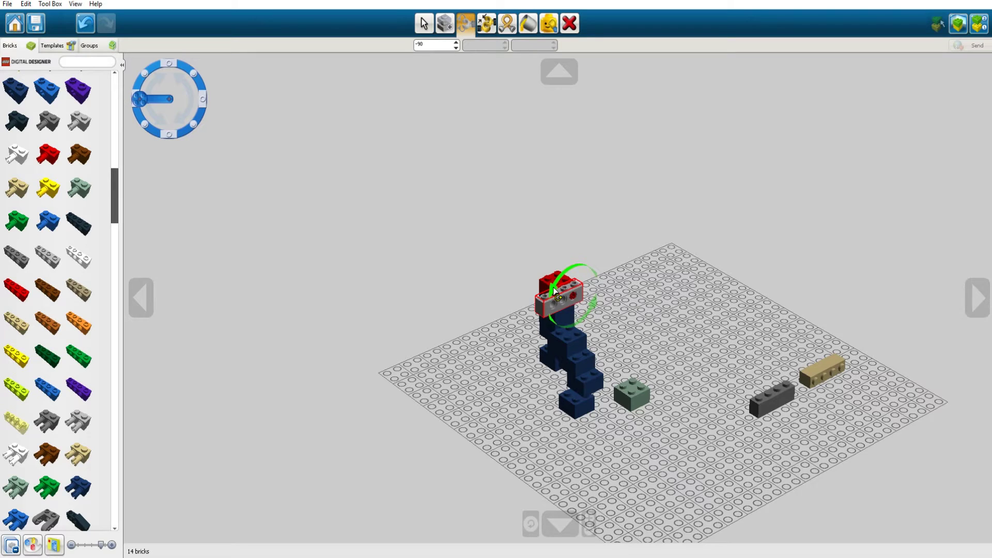
mouse_move(553, 290)
left_mouse_down()
mouse_move(584, 278)
mouse_move(541, 299)
mouse_move(554, 292)
left_mouse_up()
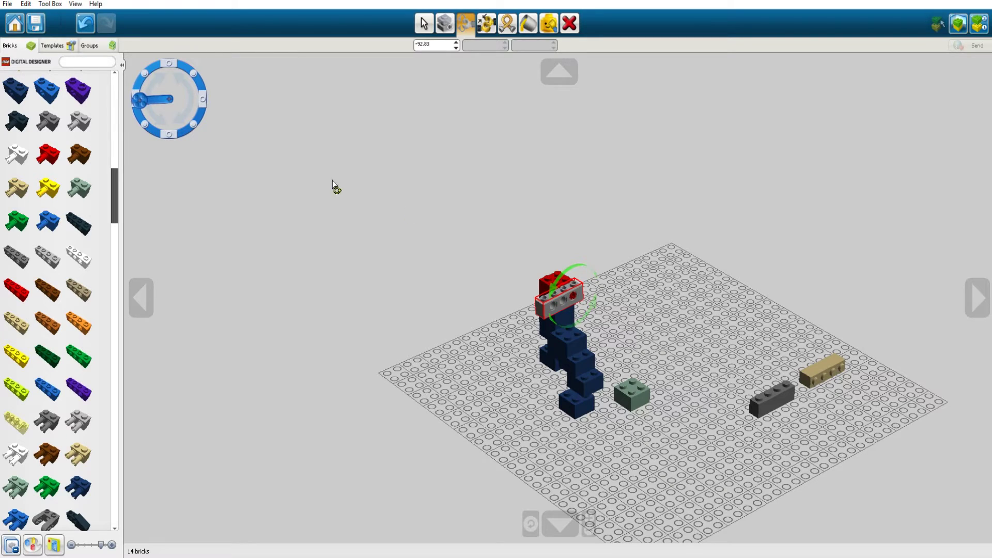
mouse_move(139, 106)
left_mouse_down()
mouse_move(148, 127)
mouse_move(163, 126)
mouse_move(147, 119)
mouse_move(181, 86)
mouse_move(195, 109)
mouse_move(155, 92)
mouse_move(161, 78)
mouse_move(165, 106)
mouse_move(175, 102)
mouse_move(170, 70)
mouse_move(171, 100)
mouse_move(152, 116)
mouse_move(148, 104)
mouse_move(169, 93)
mouse_move(180, 138)
mouse_move(206, 144)
mouse_move(202, 92)
mouse_move(170, 77)
mouse_move(129, 104)
mouse_move(200, 85)
mouse_move(166, 127)
mouse_move(155, 111)
mouse_move(159, 89)
mouse_move(150, 100)
left_mouse_up()
right_click_drag(594, 430, 618, 324)
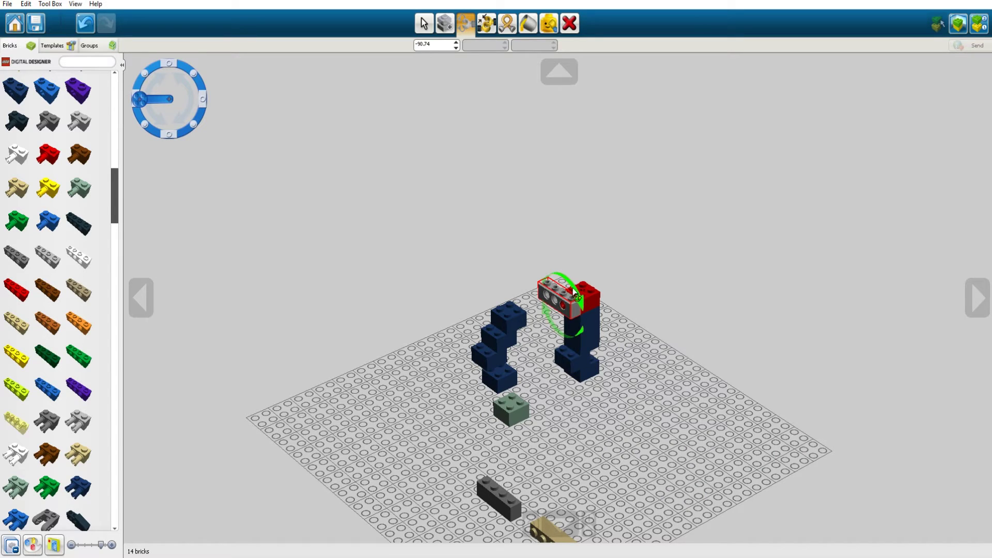
Step: Adjust the hinge angle spin box until it reads -101.74
left_click(456, 43)
left_click(456, 43)
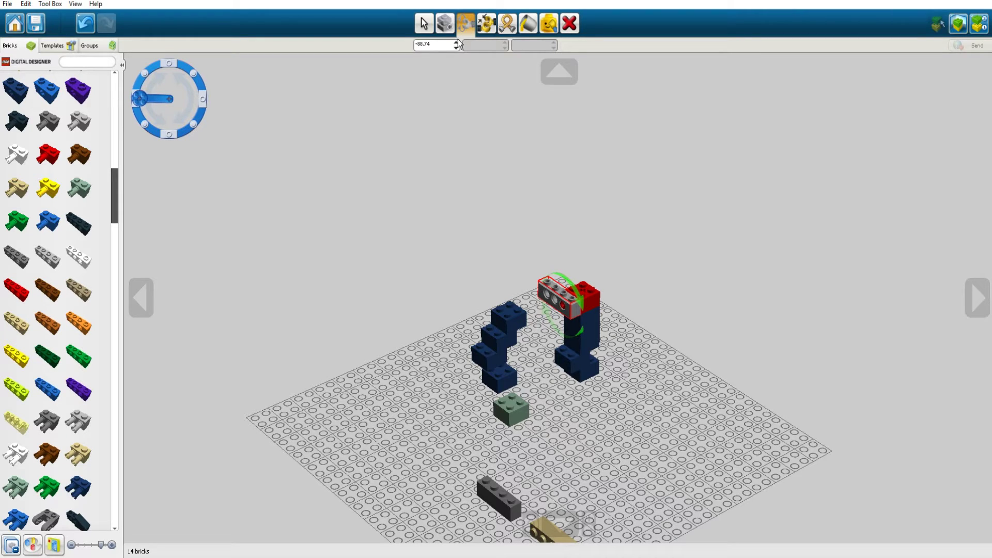
left_click(456, 41)
left_click(456, 42)
left_click(457, 42)
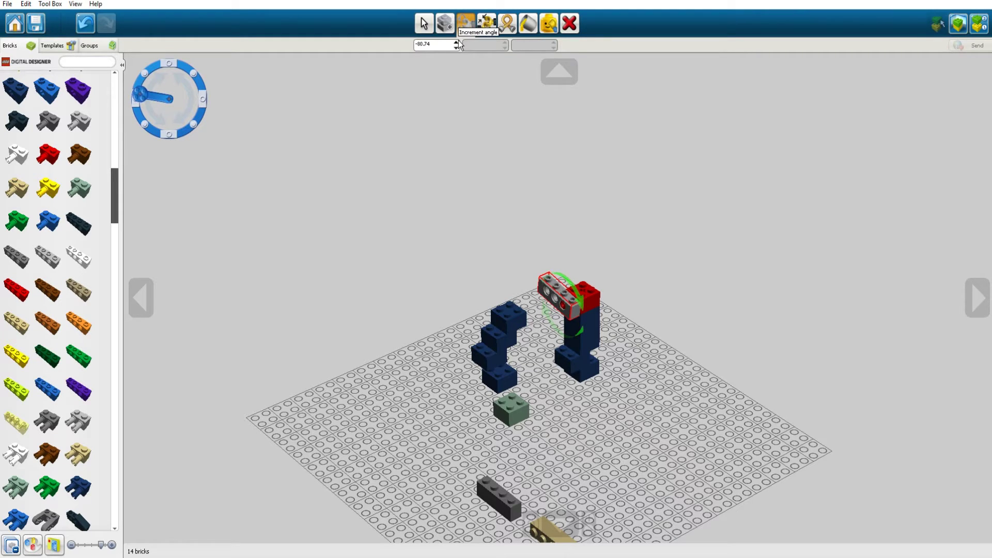
left_click_drag(457, 42, 459, 43)
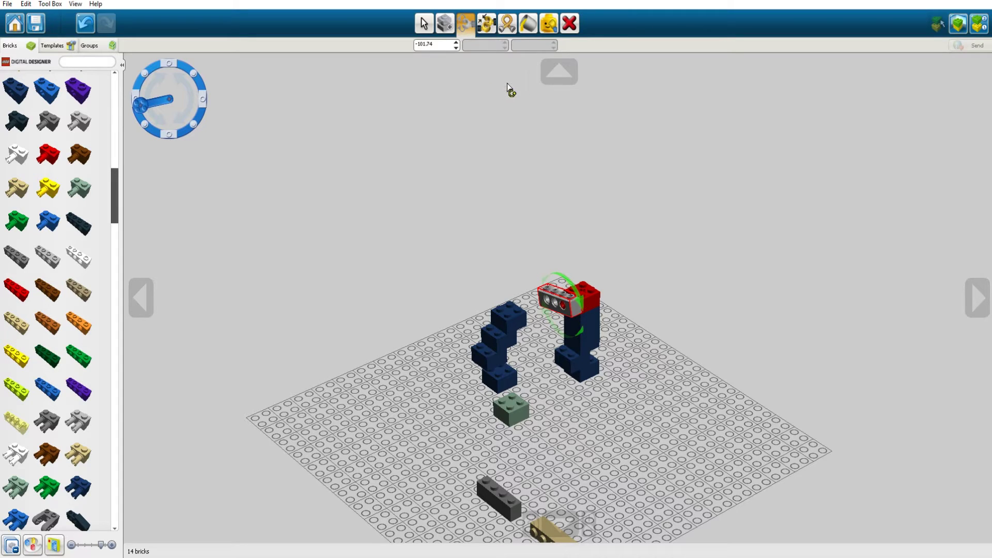
Step: With Hinge Align, swing the grey Technic brick flat beside the red brick, then deselect it
left_click(487, 25)
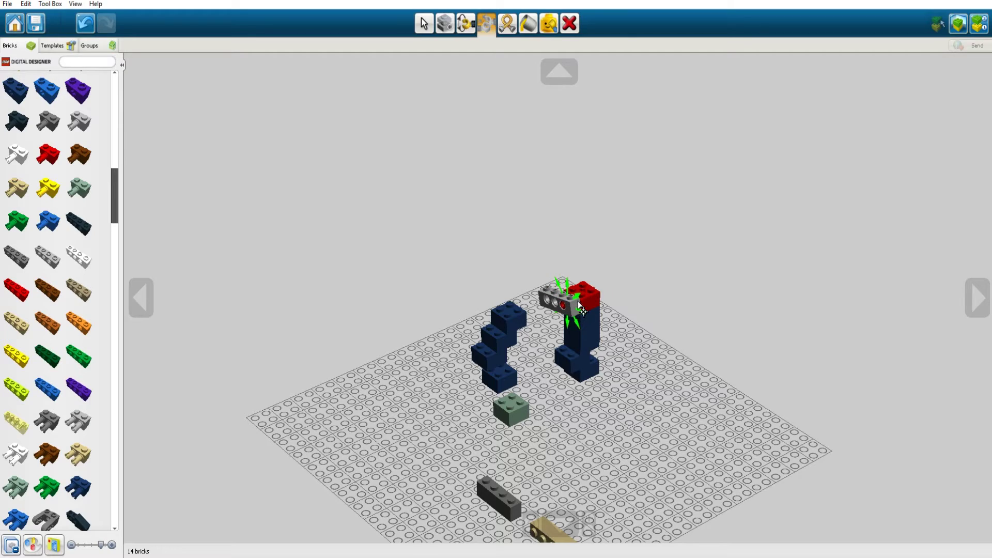
right_click_drag(571, 310, 476, 343)
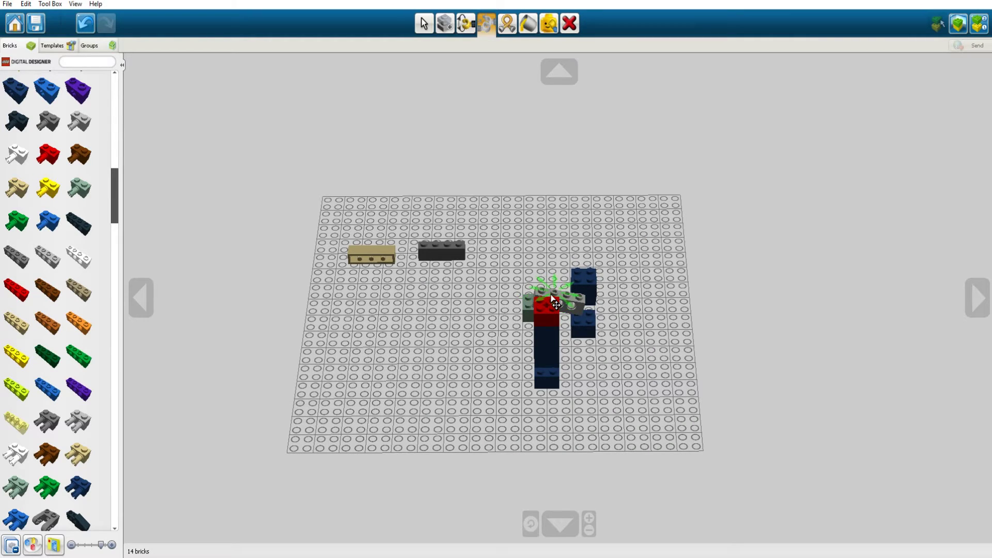
right_click_drag(555, 302, 555, 297)
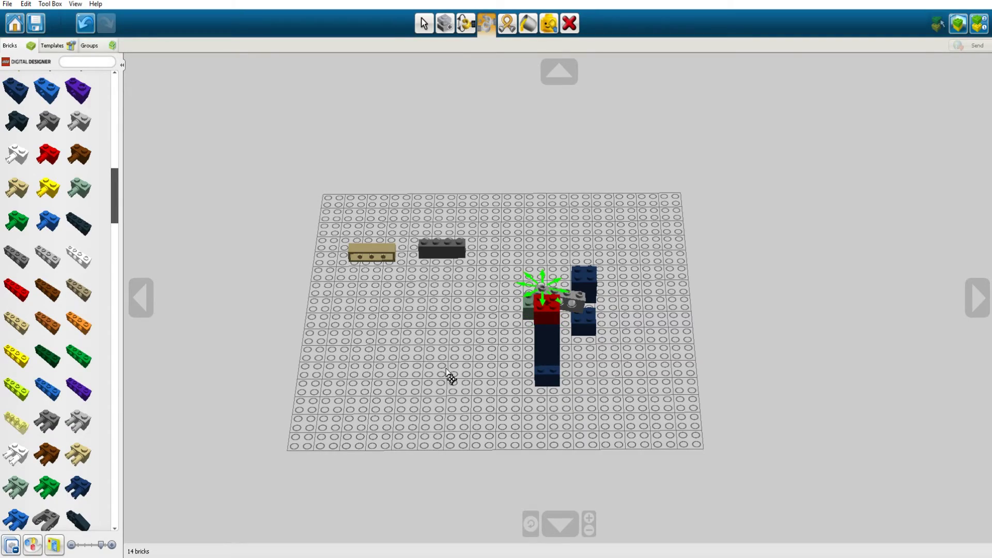
right_click_drag(451, 377, 611, 416)
left_click_drag(571, 323, 535, 310)
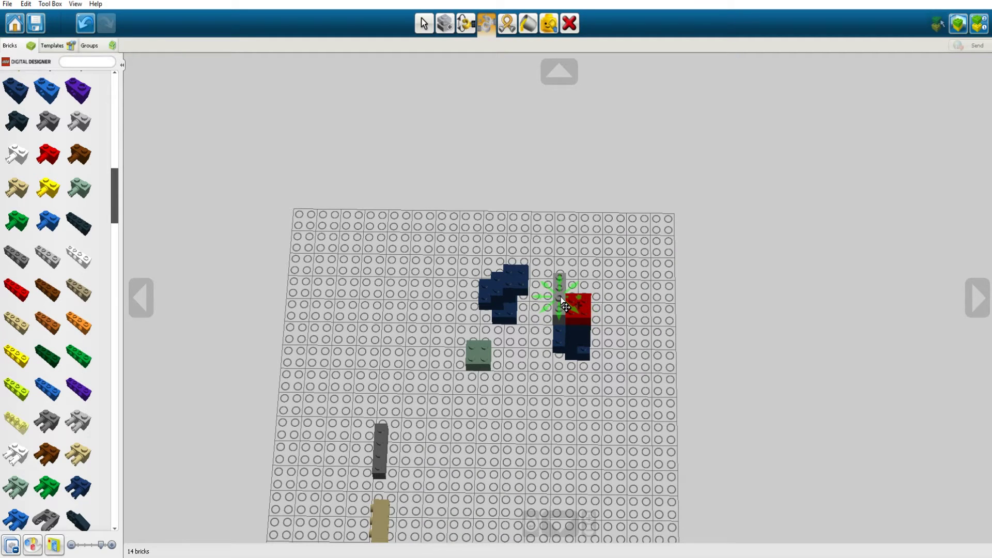
right_click_drag(547, 308, 674, 319)
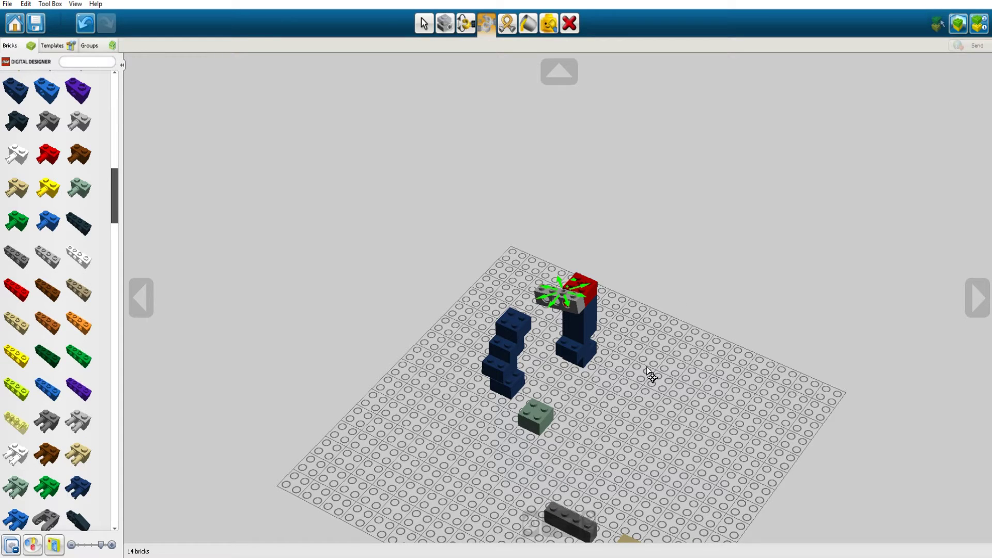
left_click(612, 334)
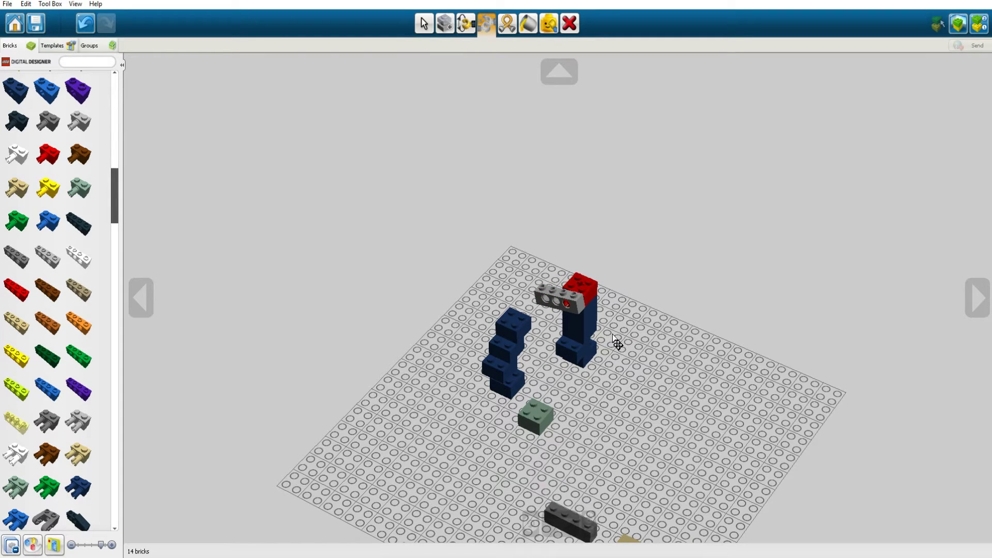
Step: Place a red Round Brick 1x1 on the baseplate beside the blue column
left_click(503, 30)
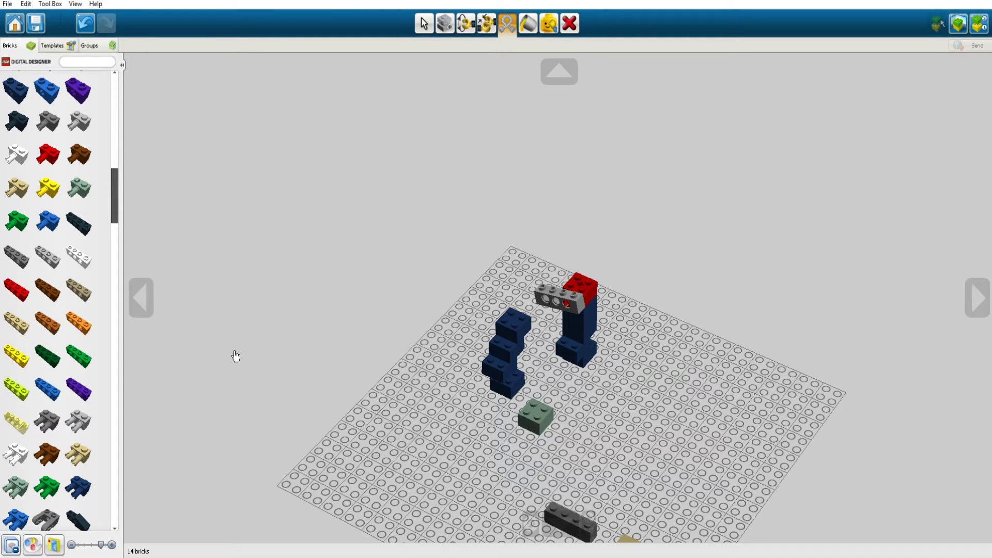
scroll(67, 374, "down", 5)
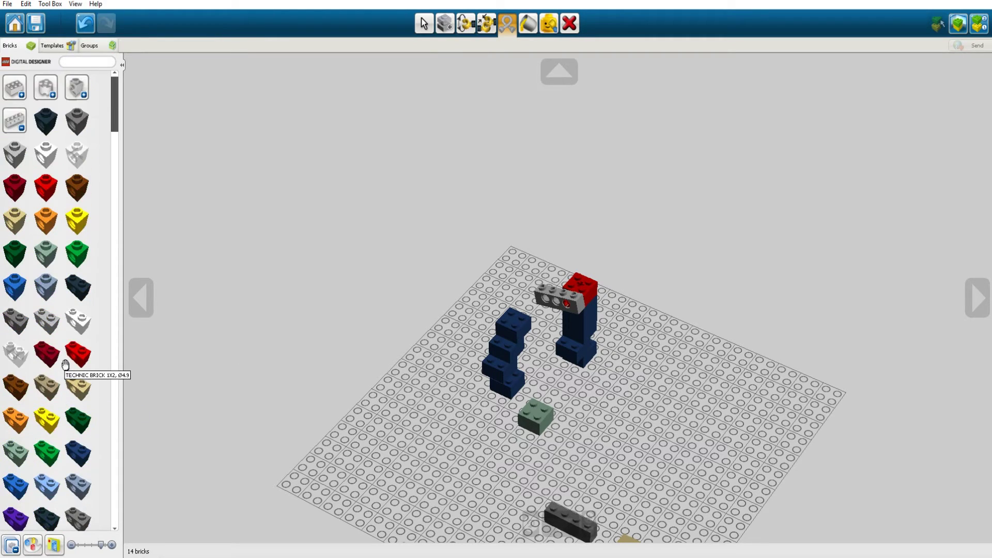
left_click(45, 87)
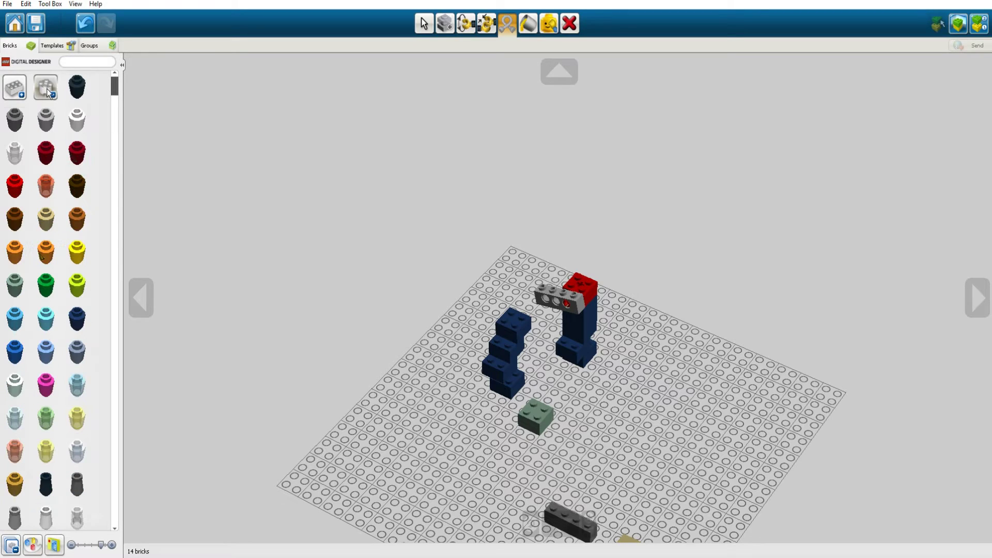
scroll(63, 207, "down", 2)
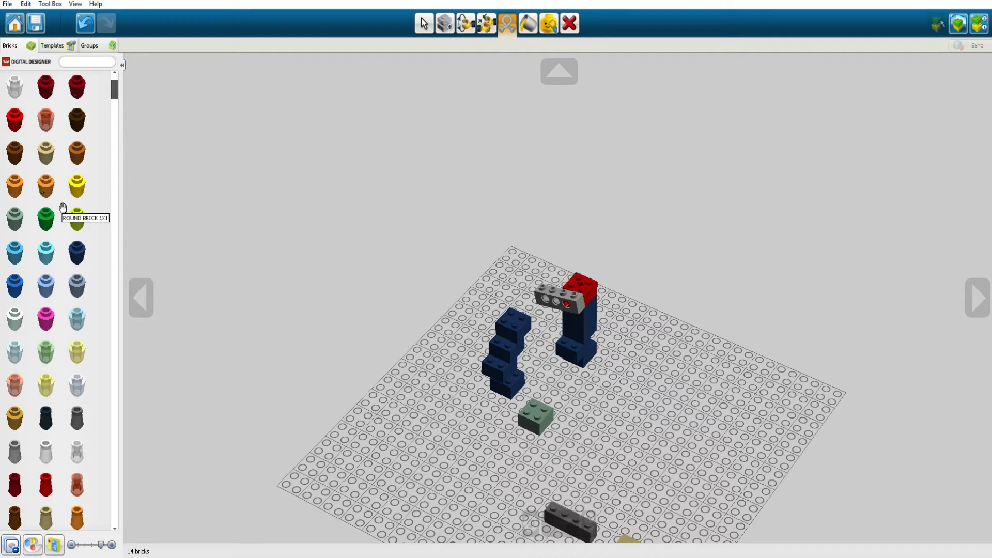
scroll(62, 207, "up", 2)
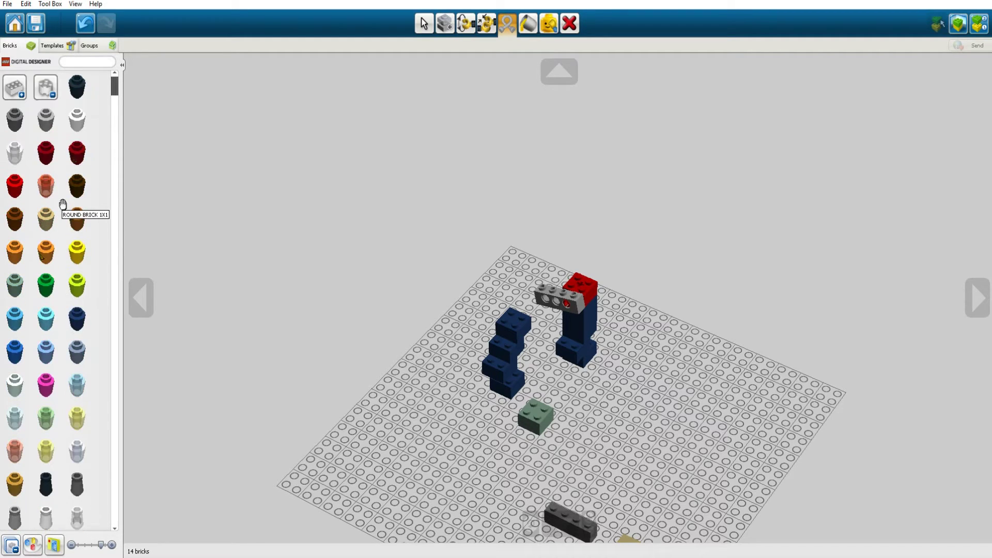
scroll(63, 202, "down", 15)
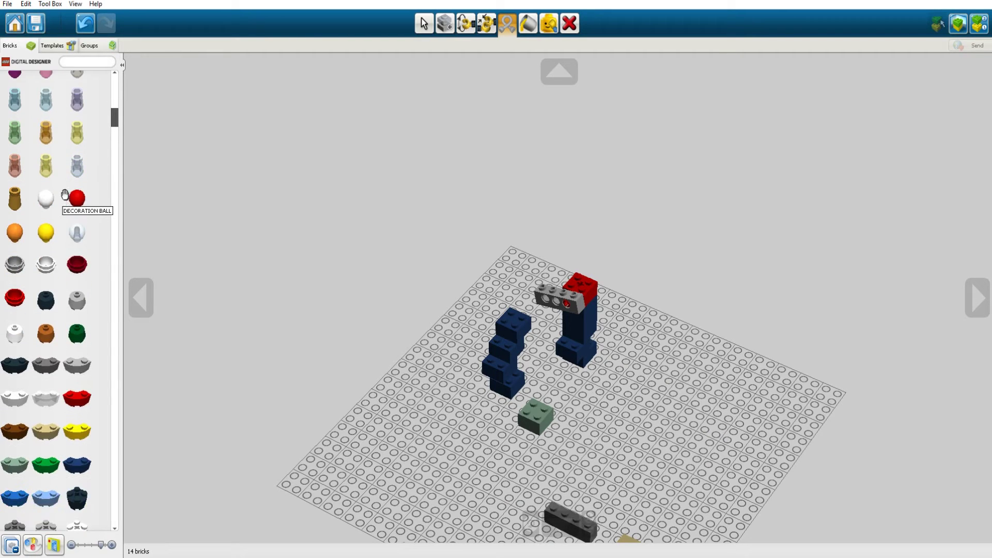
scroll(65, 195, "up", 10)
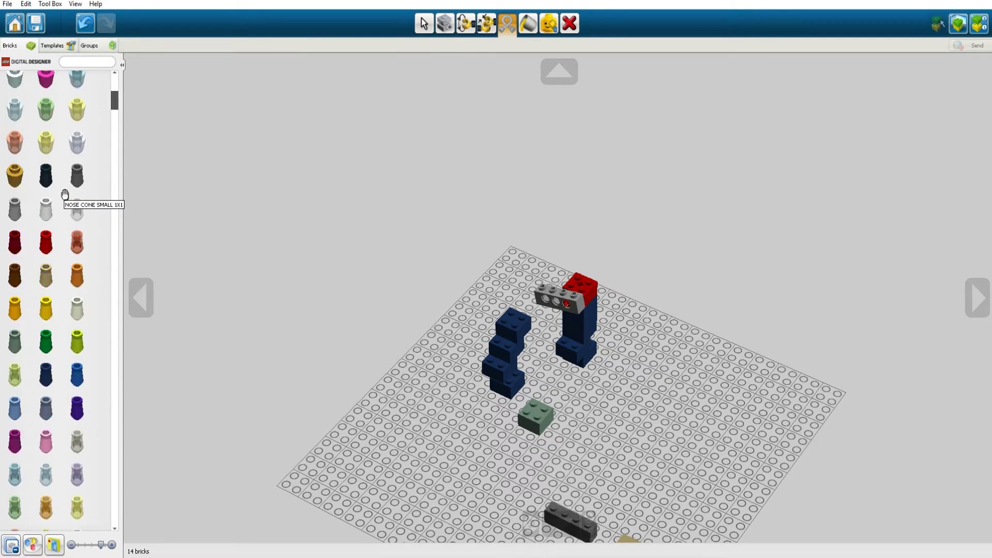
scroll(65, 194, "up", 2)
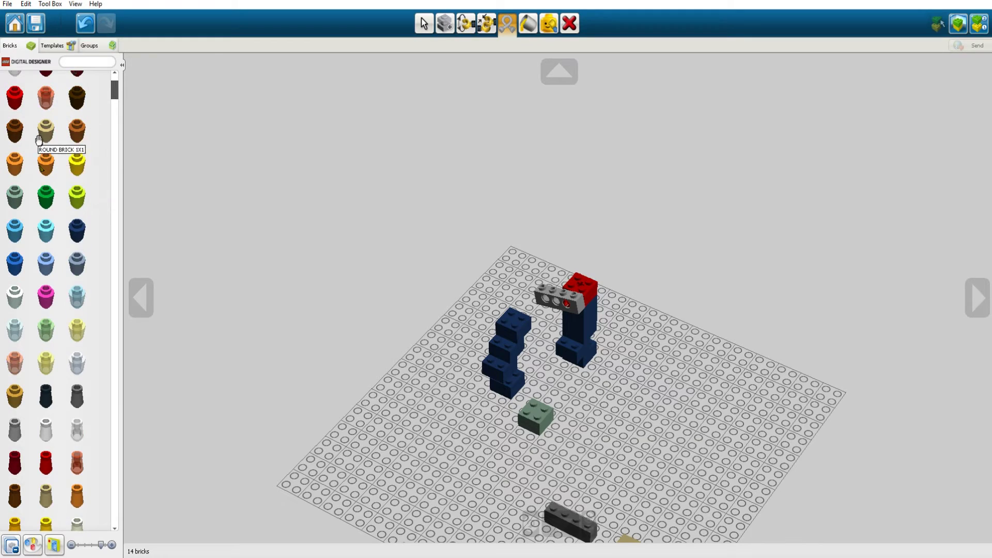
scroll(49, 139, "up", 1)
left_click(13, 141)
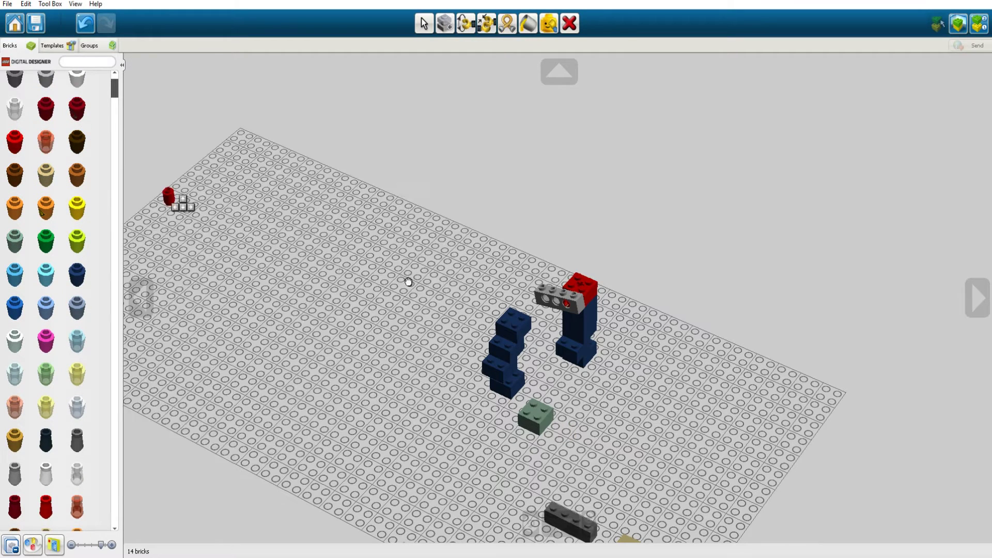
left_click(644, 376)
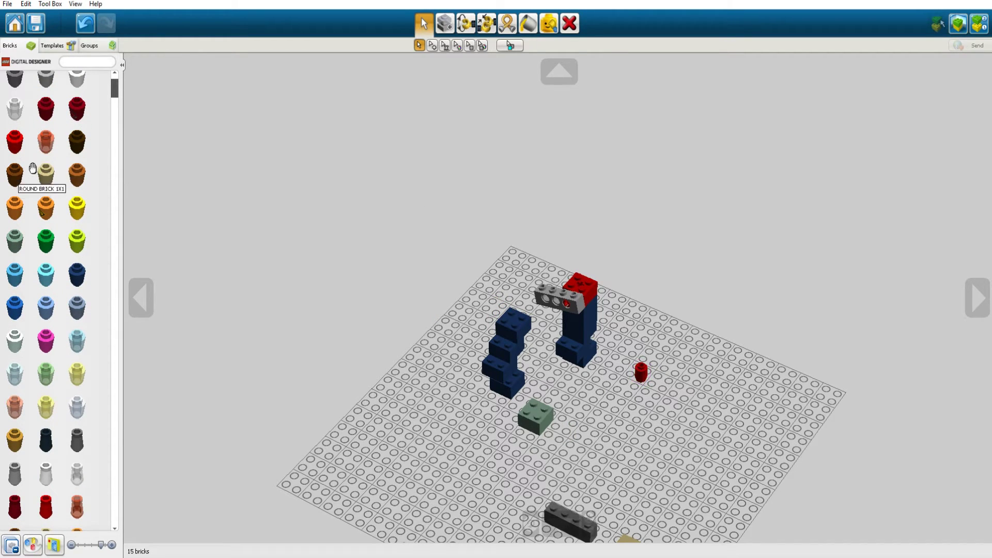
Step: Collapse the round brick and 1x4 brick groups and expand the cable and hose parts
scroll(64, 111, "up", 1)
left_click(52, 89)
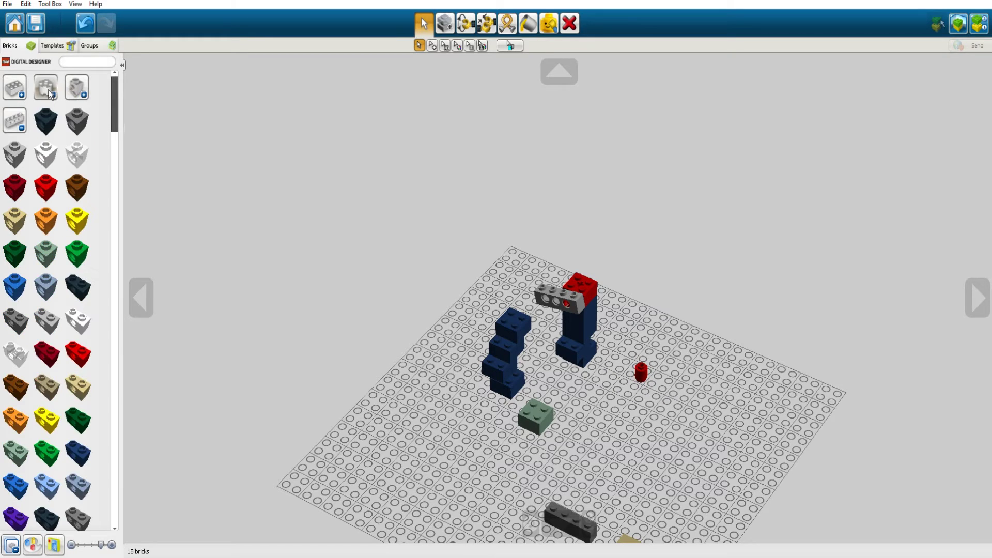
left_click(22, 128)
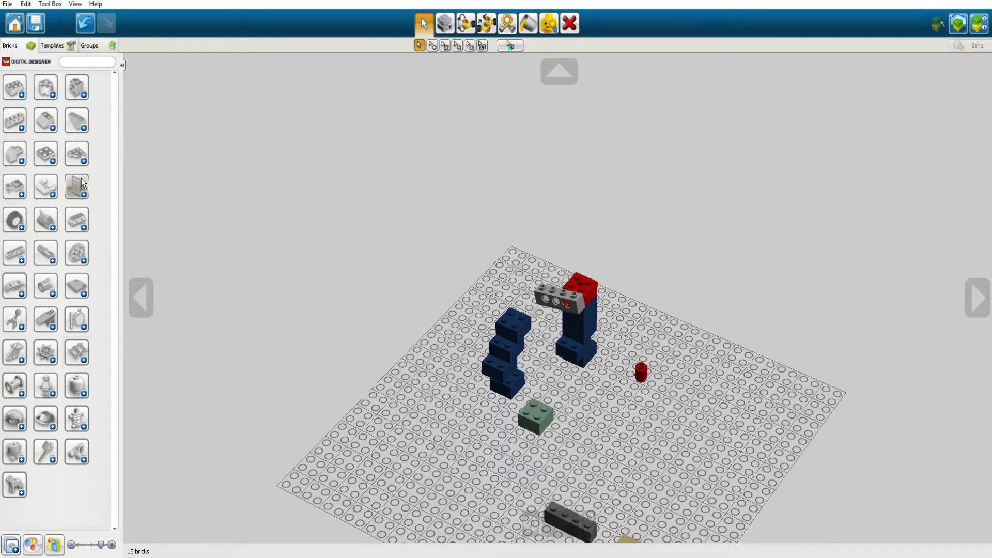
left_click(46, 287)
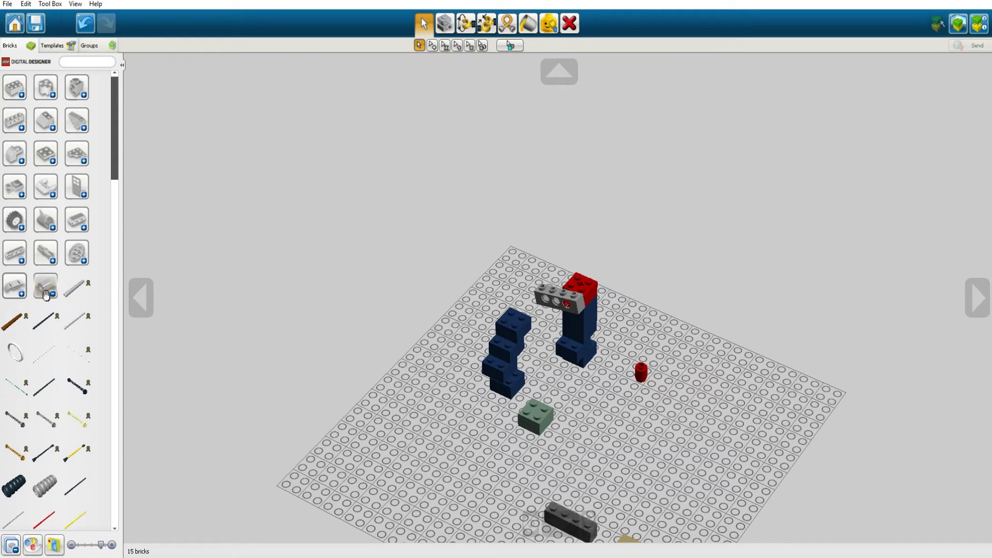
scroll(46, 291, "down", 3)
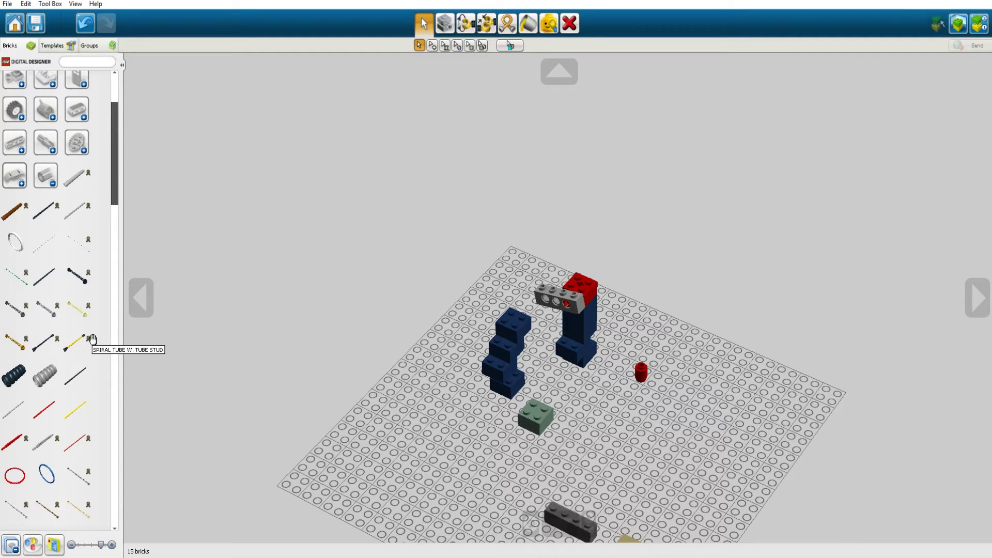
Step: Pick up the black FLEX ROD 19M and turn it upright with the Left and Up keys
scroll(92, 339, "down", 5)
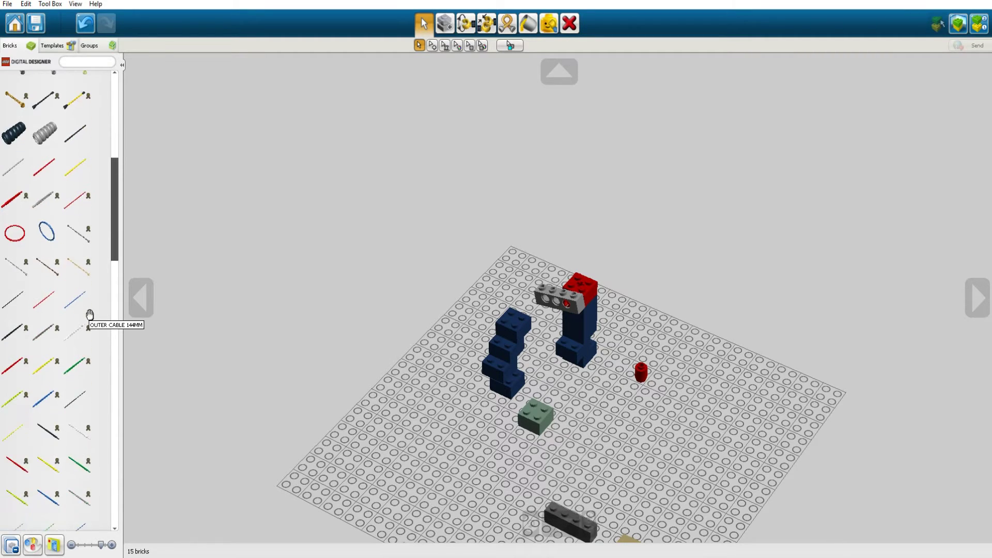
scroll(89, 314, "down", 3)
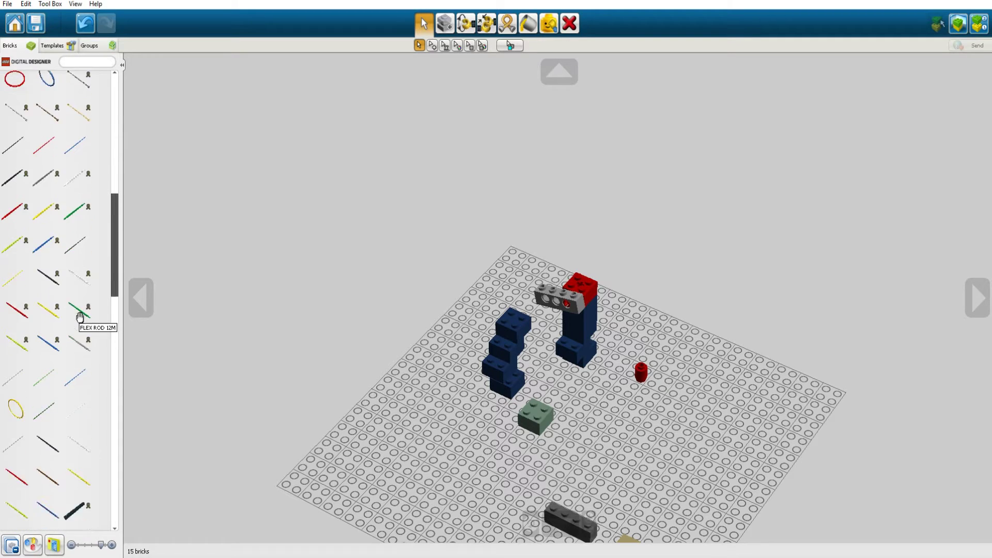
scroll(80, 316, "down", 4)
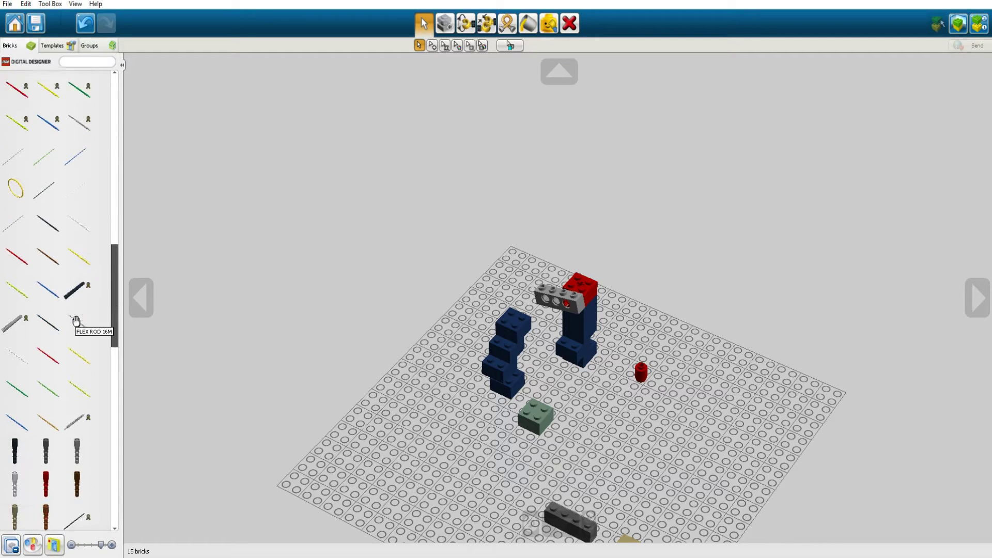
scroll(75, 321, "down", 5)
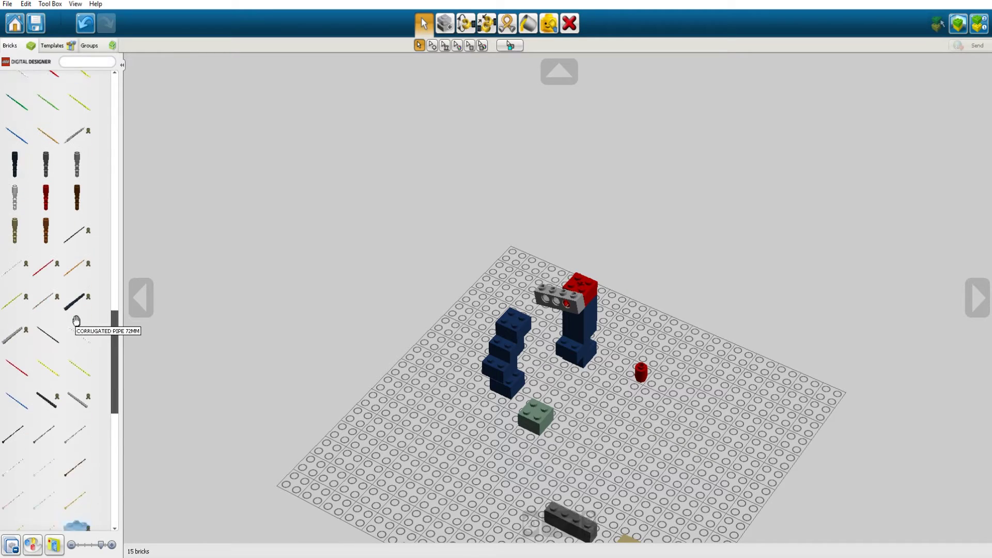
scroll(76, 321, "down", 2)
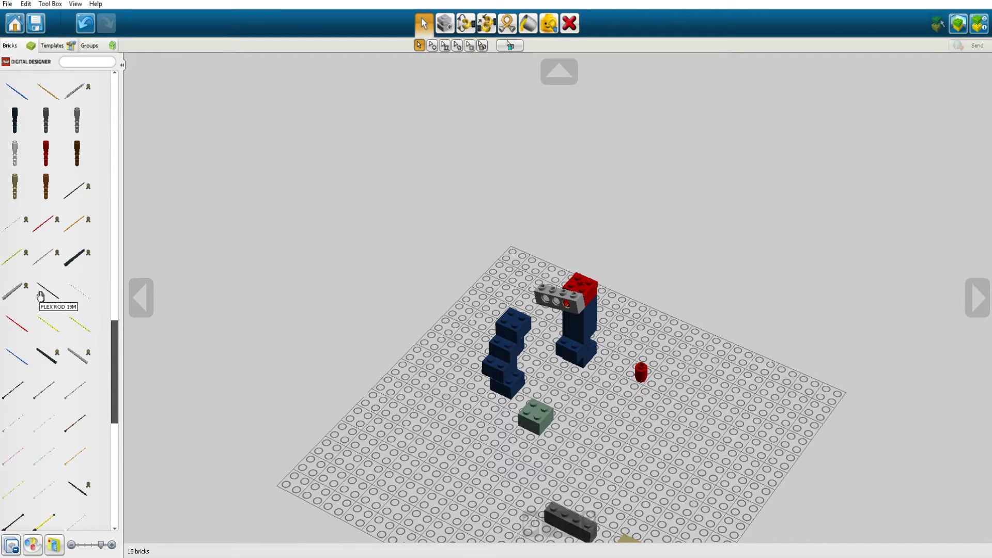
left_click(41, 296)
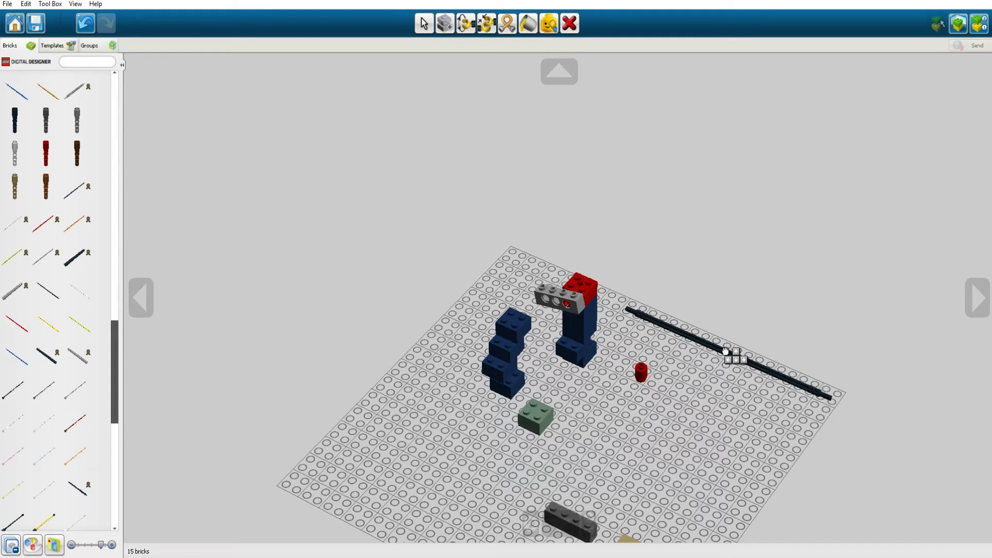
key("Left")
key("Up")
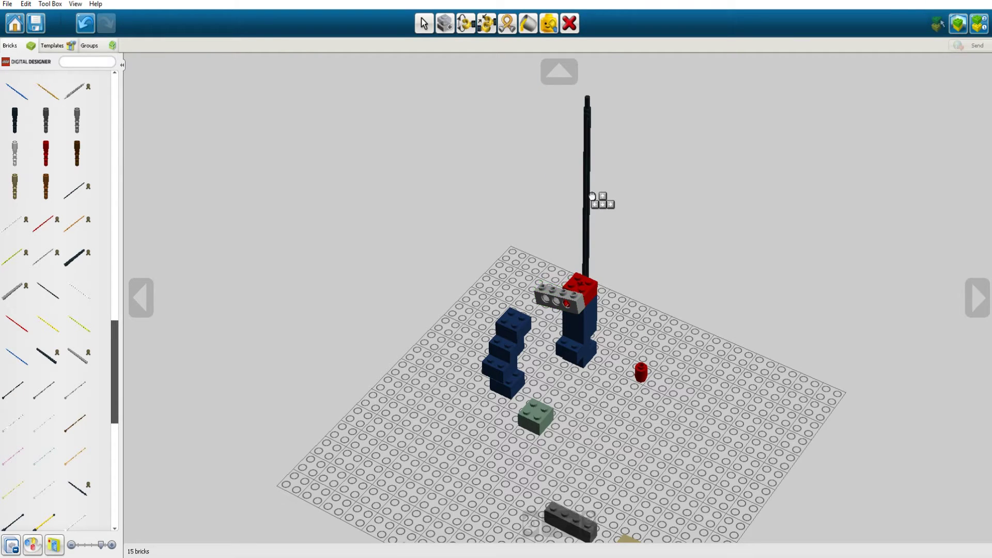
Step: Set the upright 19M flex rod onto the red brick
left_click(587, 201)
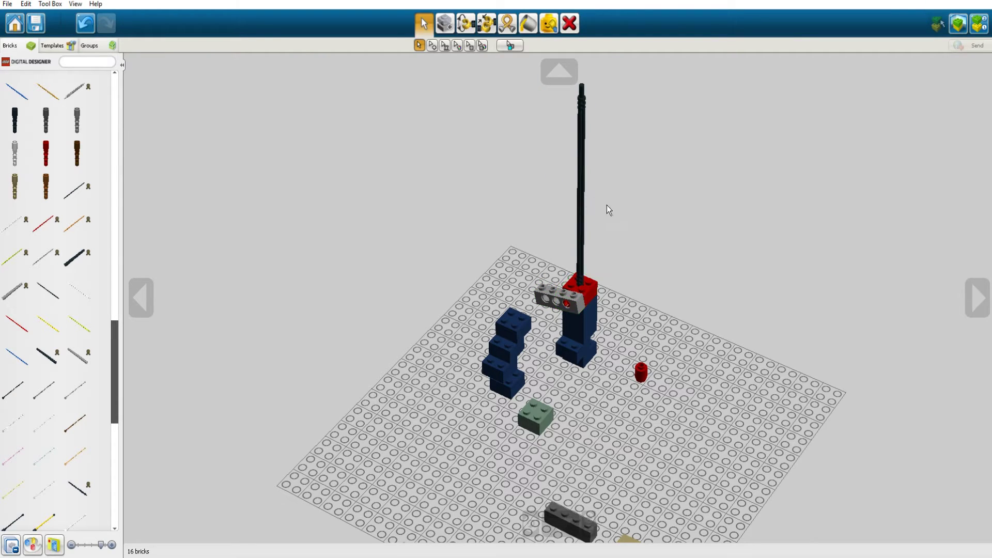
left_click(486, 23)
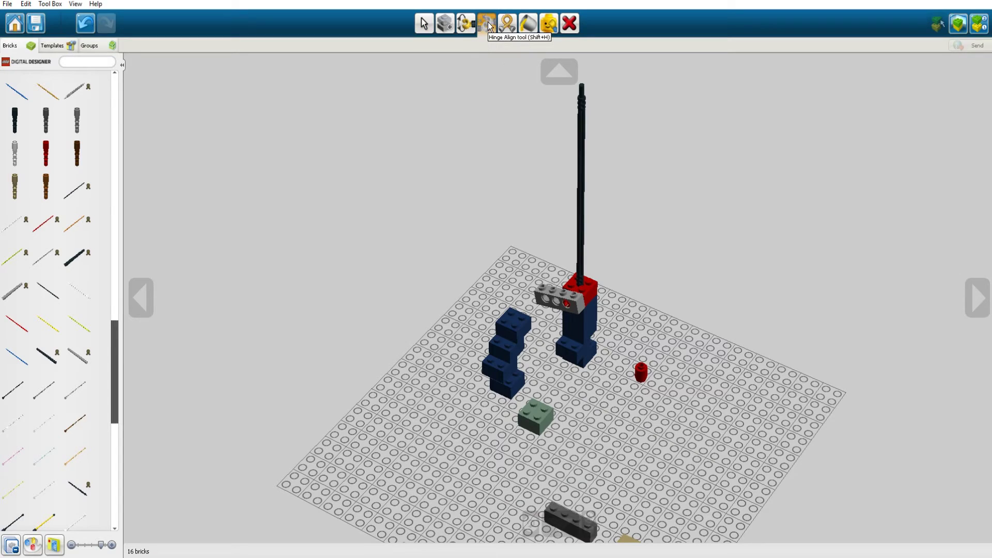
left_click(504, 22)
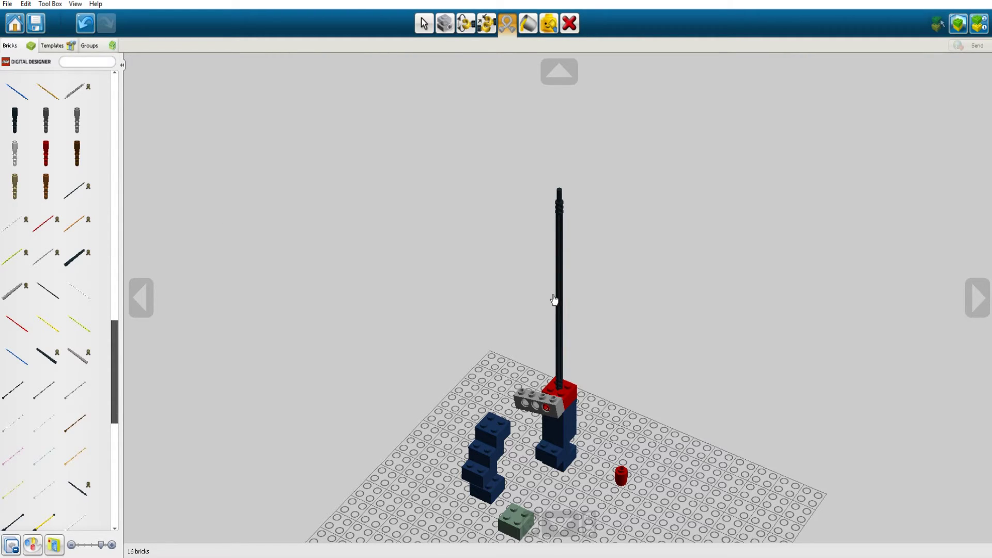
Step: Select the Delete tool in the toolbar
left_click(569, 23)
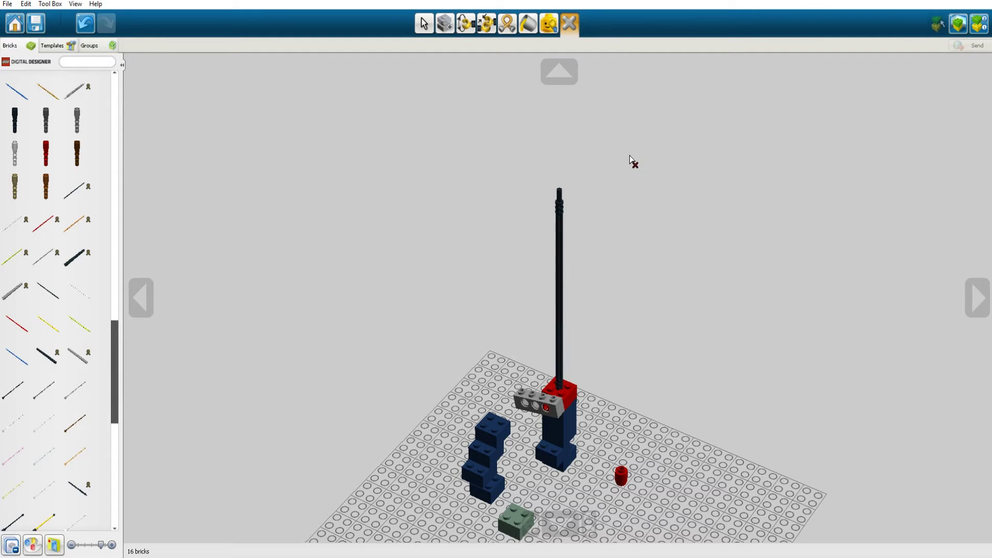
left_click(555, 27)
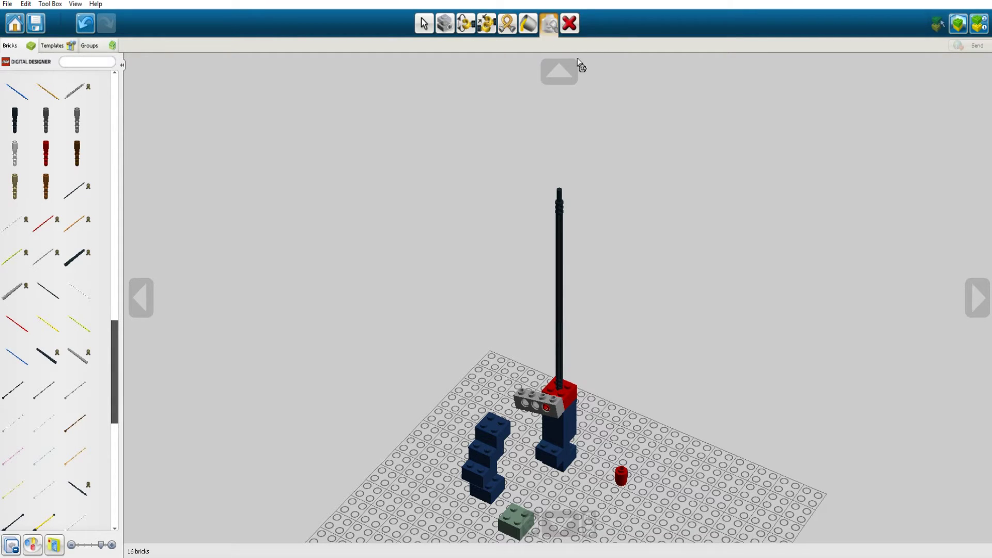
left_click(569, 30)
Step: Delete the black rod and stand a blue FLEX ROD 11M upright on the red brick
left_click(563, 232)
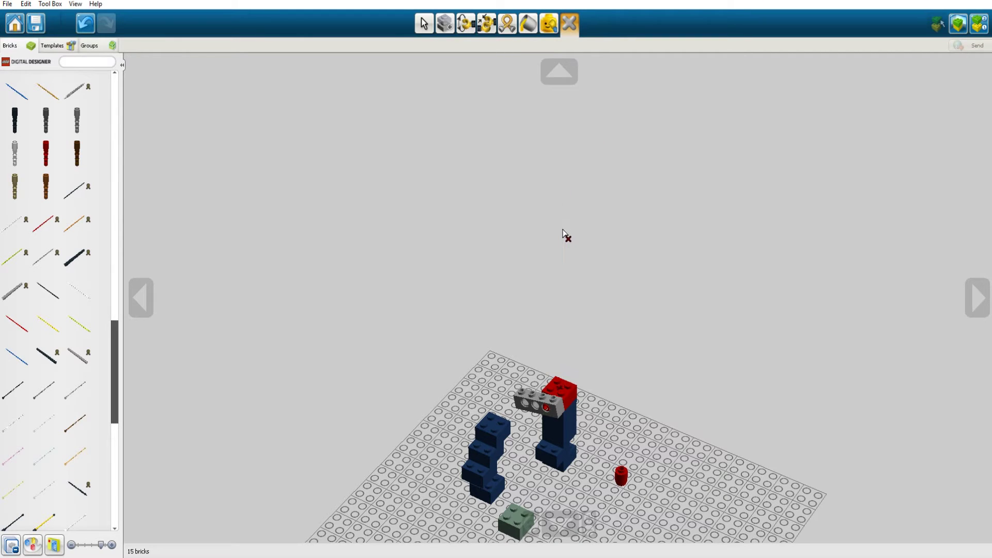
scroll(62, 217, "up", 1)
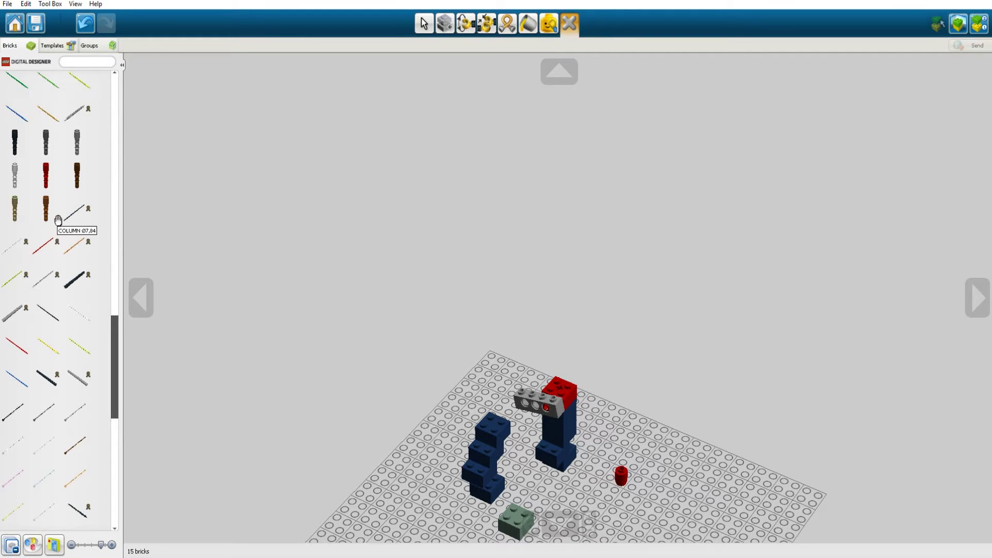
scroll(65, 214, "down", 8)
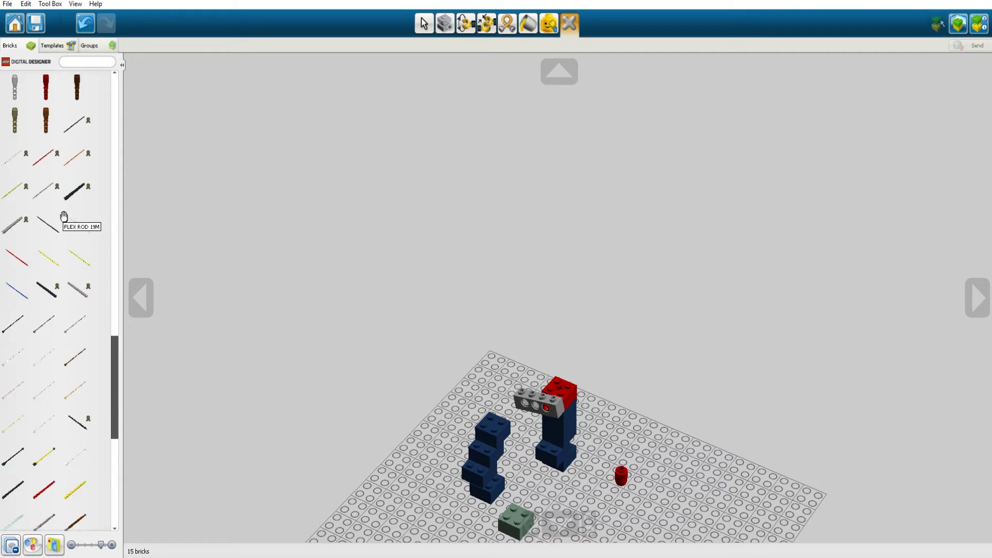
scroll(64, 216, "down", 10)
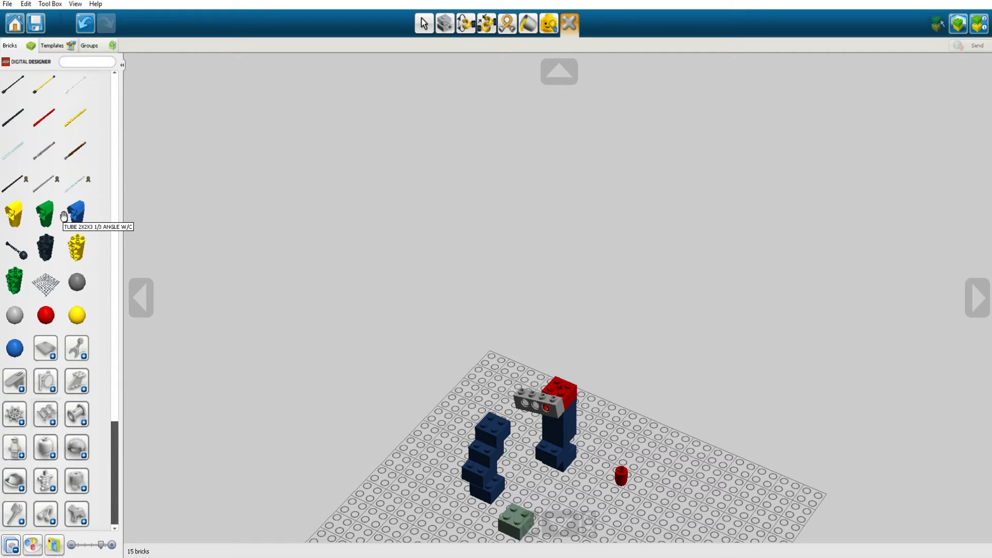
scroll(64, 216, "up", 20)
scroll(63, 213, "up", 11)
scroll(62, 214, "down", 2)
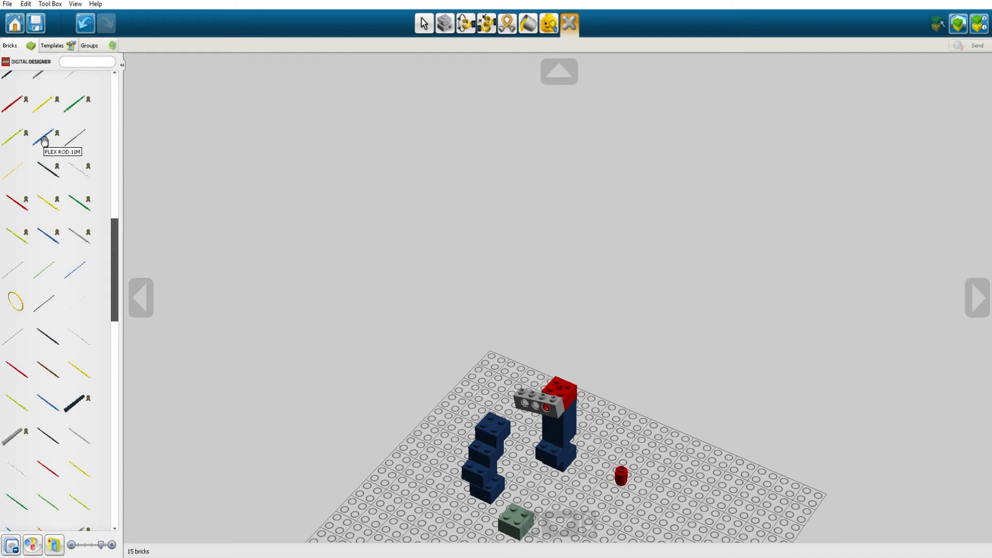
left_click(44, 139)
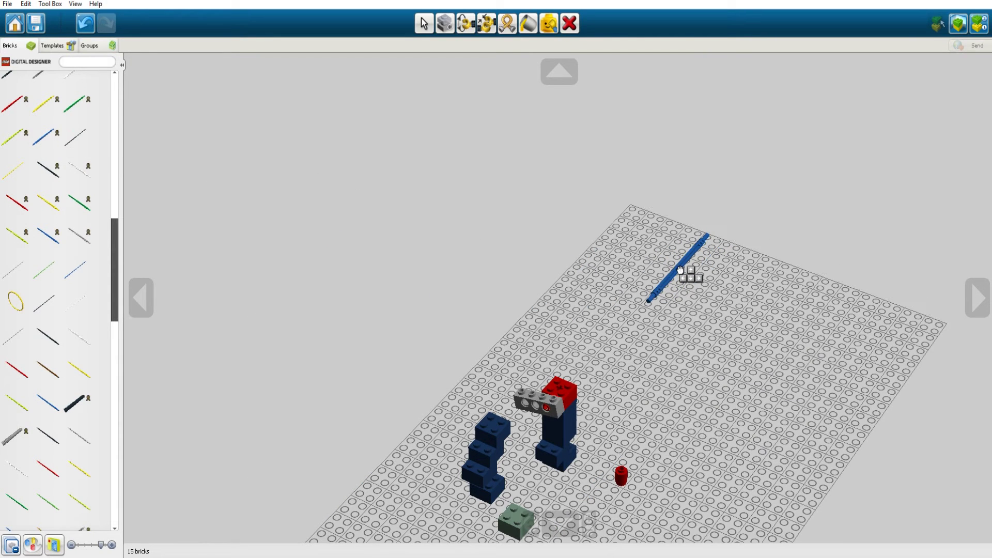
key("Up")
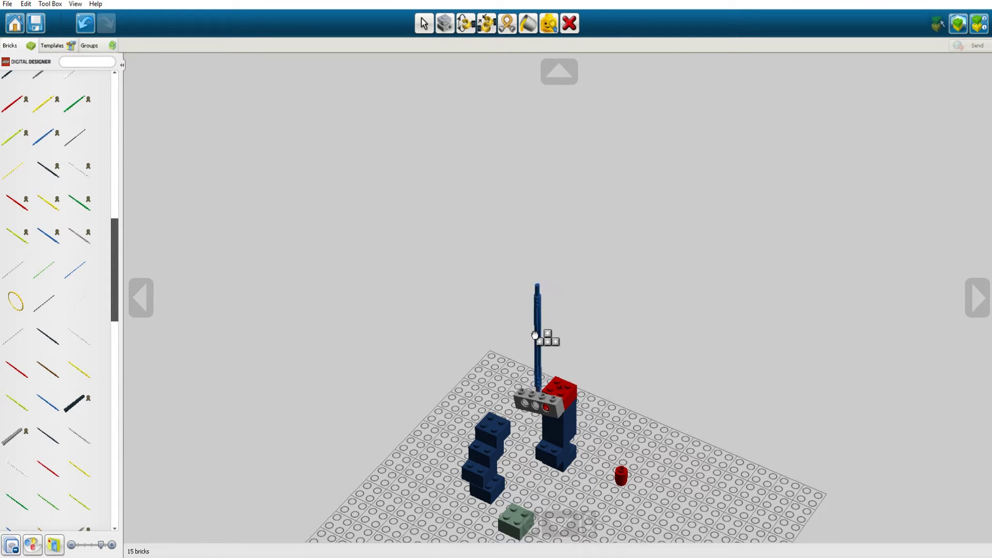
left_click(558, 342)
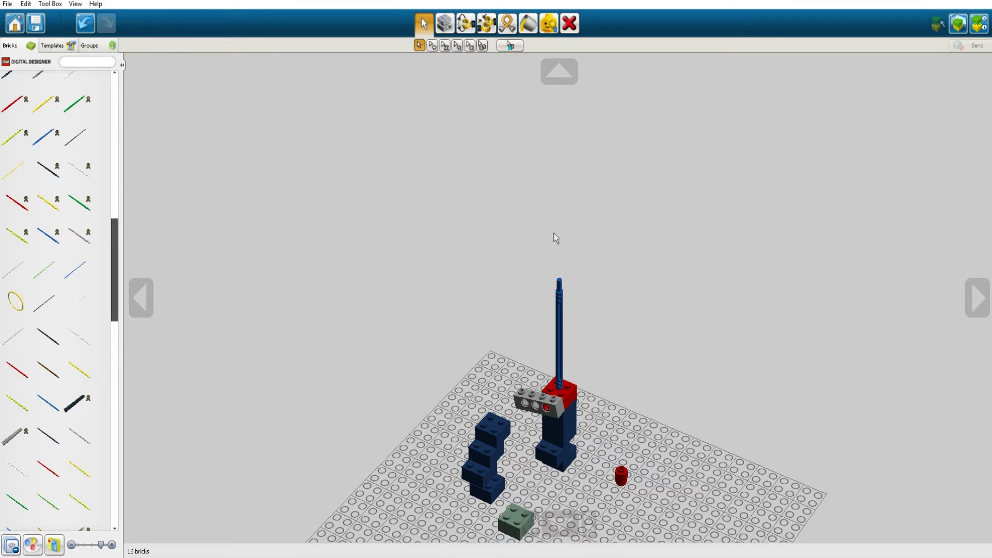
Step: Bend the blue flex rod into a short rightward hook arcing down in front of the column
left_click(506, 26)
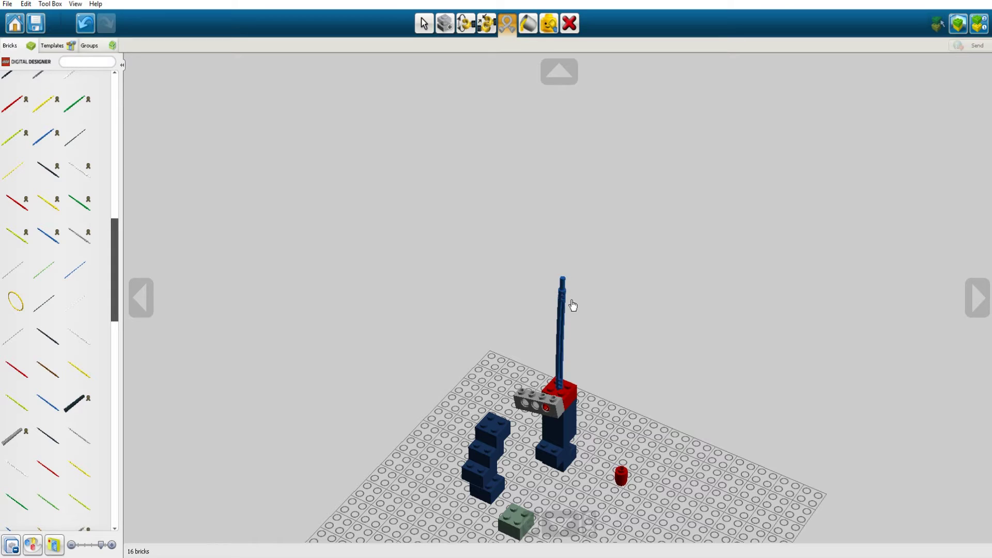
left_click(566, 281)
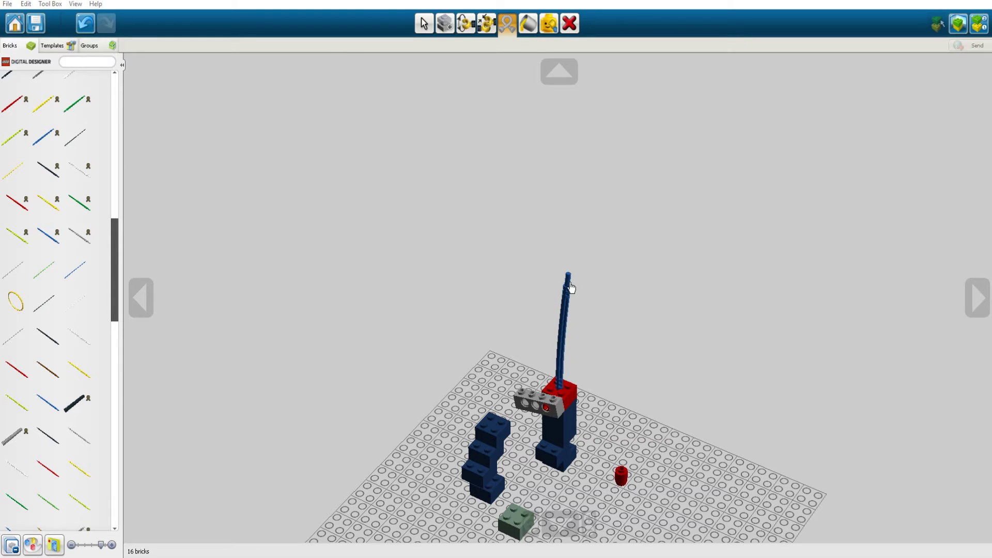
left_click_drag(568, 281, 450, 398)
left_click_drag(592, 416, 622, 477)
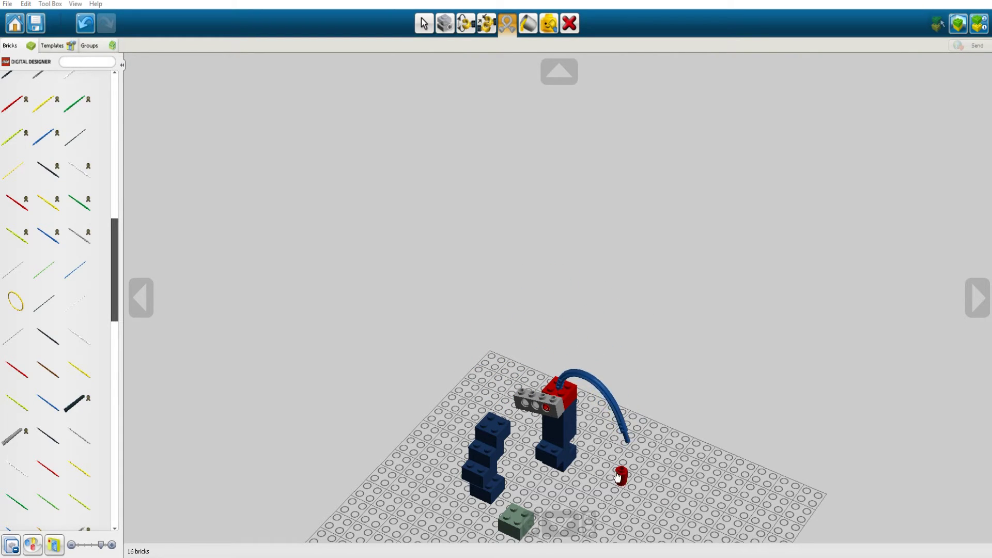
right_click_drag(761, 483, 518, 412)
left_click_drag(500, 453, 475, 461)
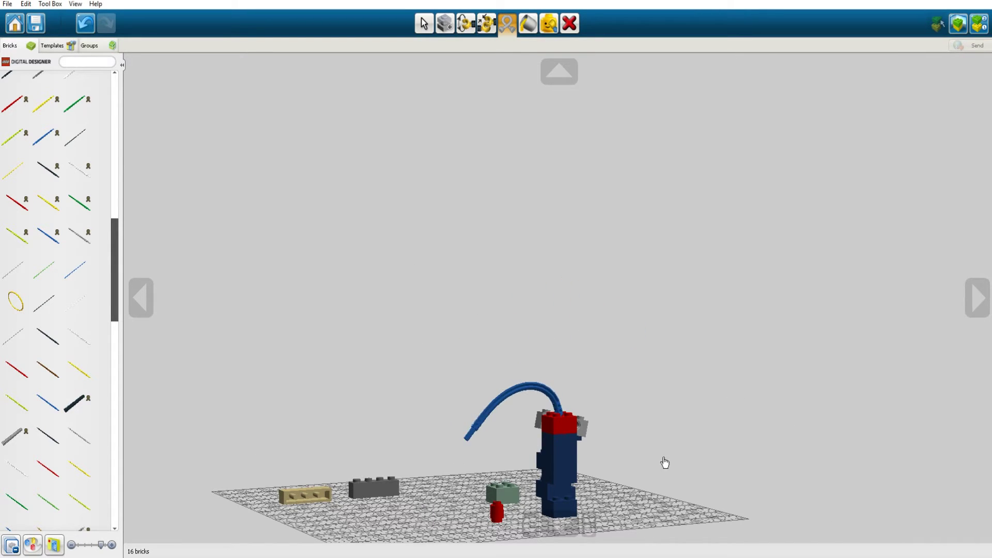
right_click_drag(631, 513, 626, 392)
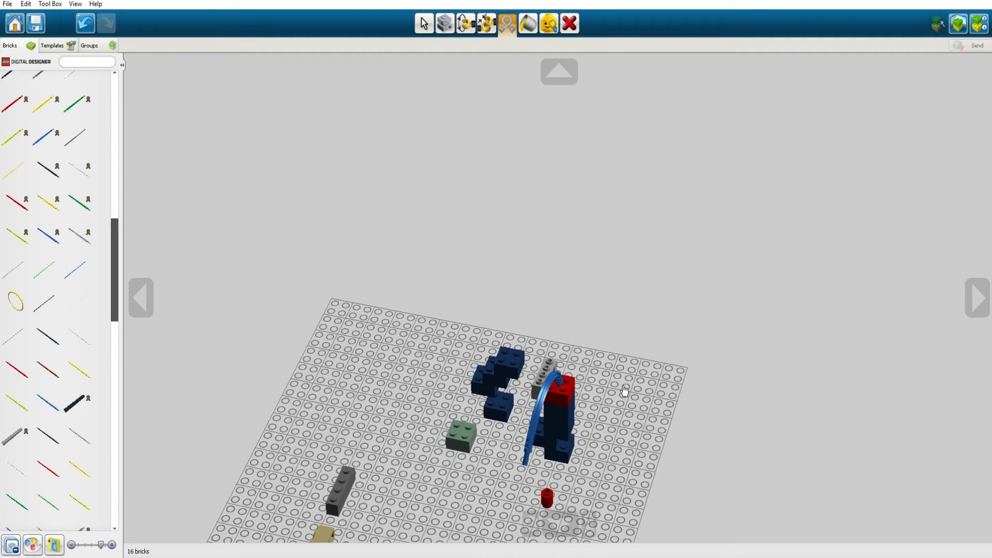
Step: Paint the top navy brick transparent light blue, the flex rod red, and the green 2x2 brick magenta
left_click(532, 30)
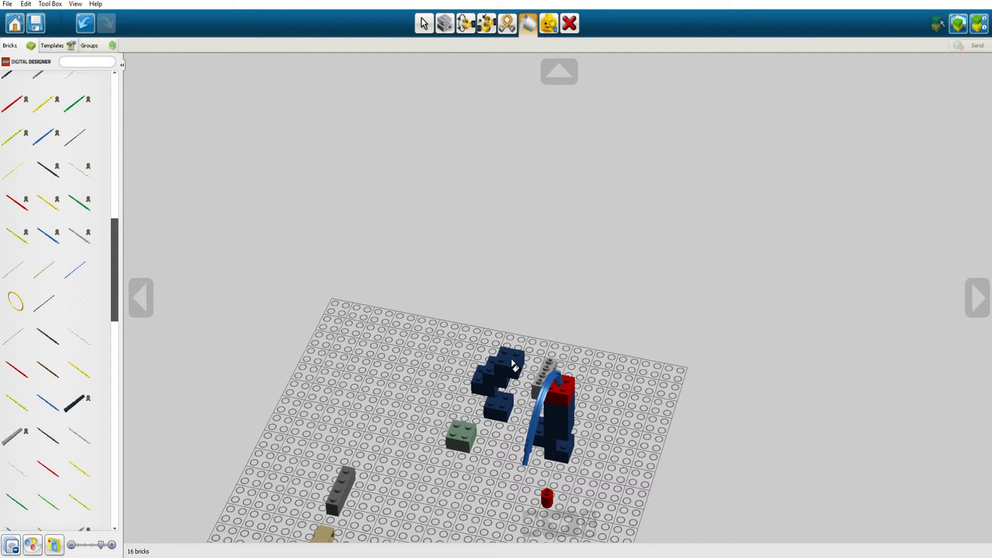
key("shift+Up")
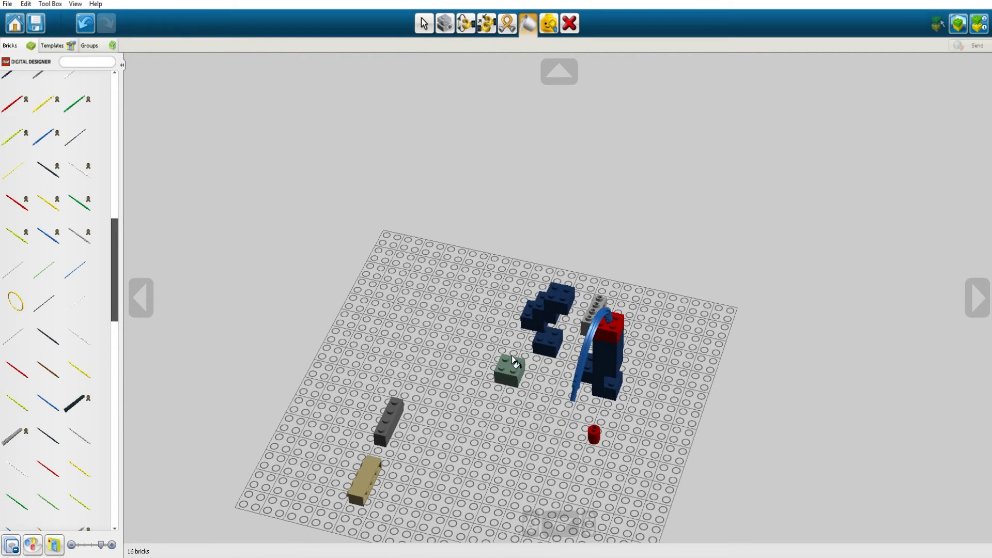
right_click(553, 288)
right_click(568, 302)
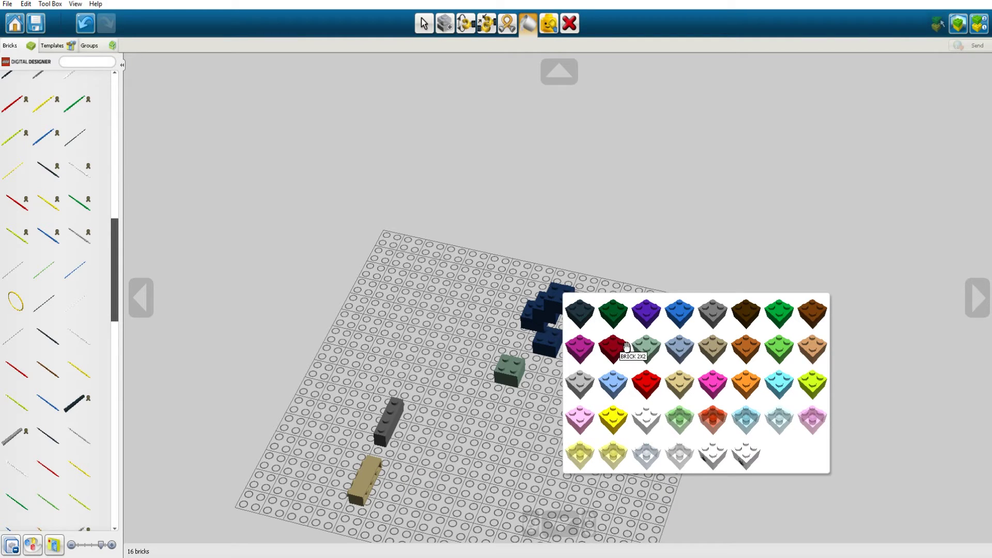
left_click(780, 421)
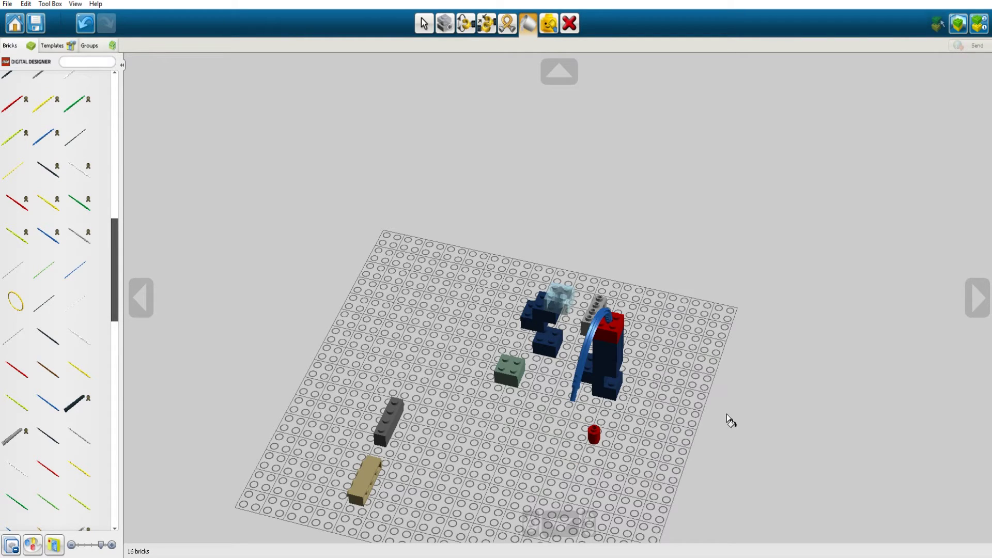
right_click(585, 356)
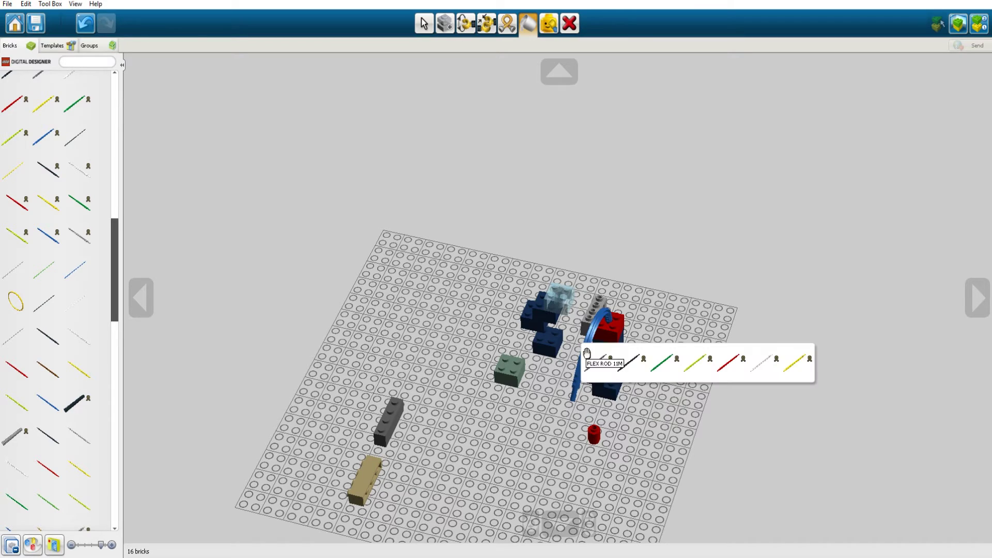
left_click(730, 363)
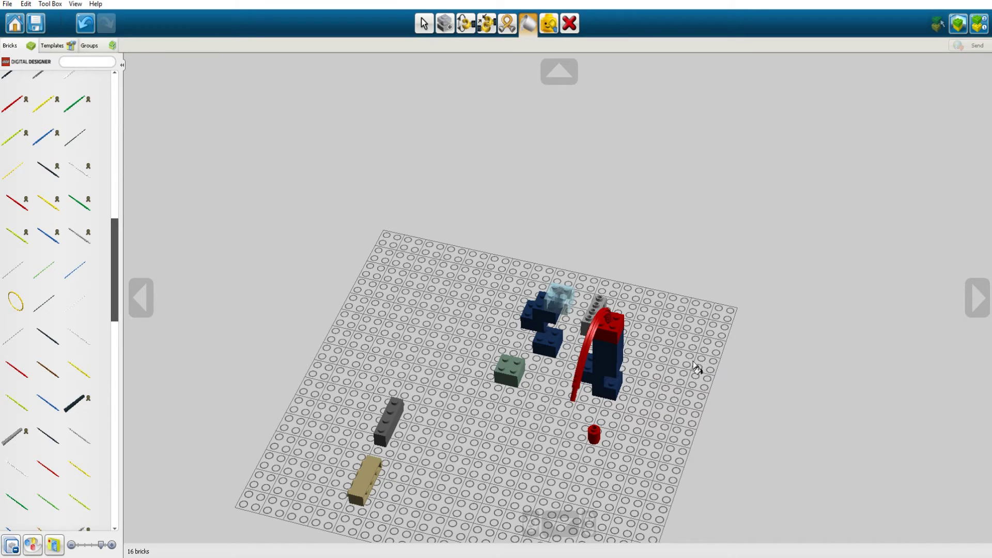
right_click(497, 371)
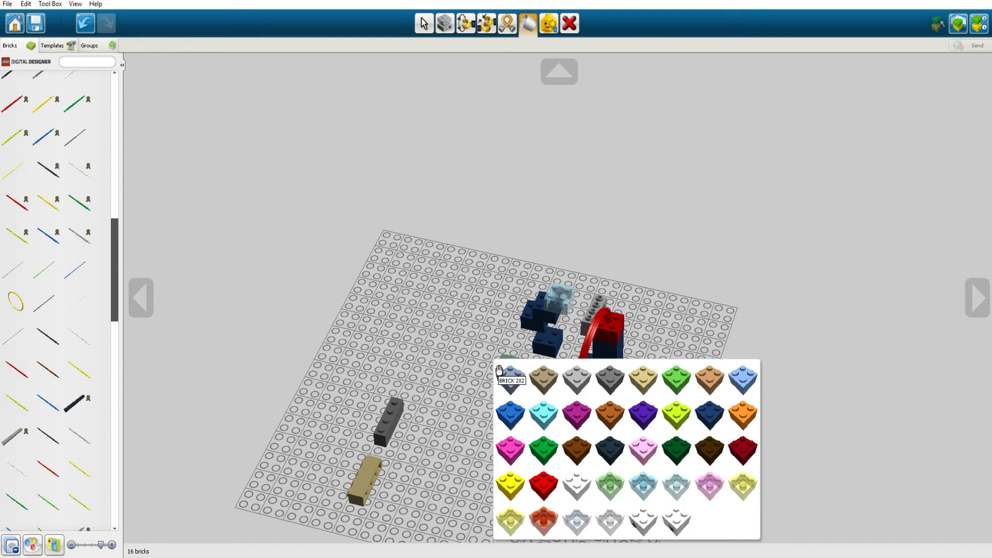
left_click(591, 413)
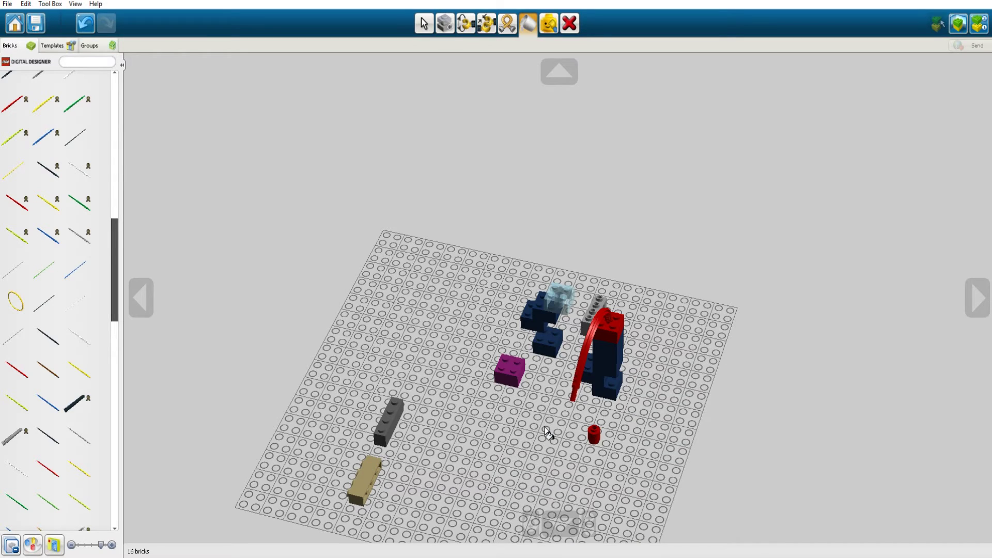
right_click_drag(551, 434, 619, 405)
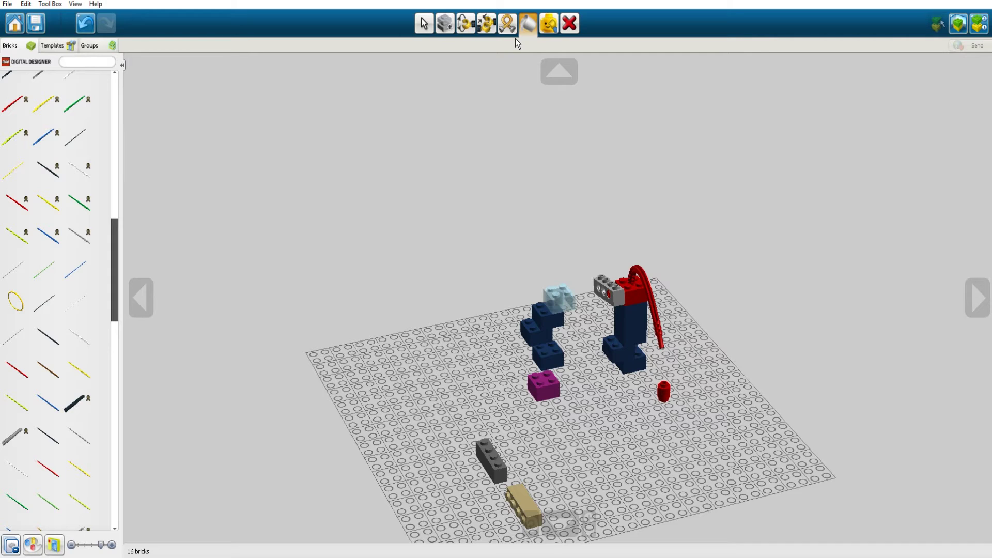
left_click(549, 23)
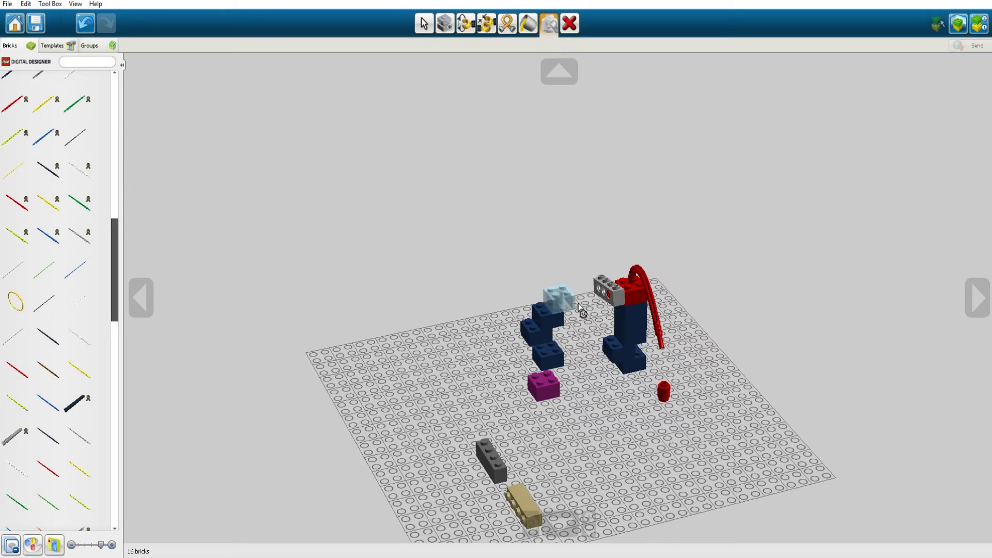
left_click(608, 288)
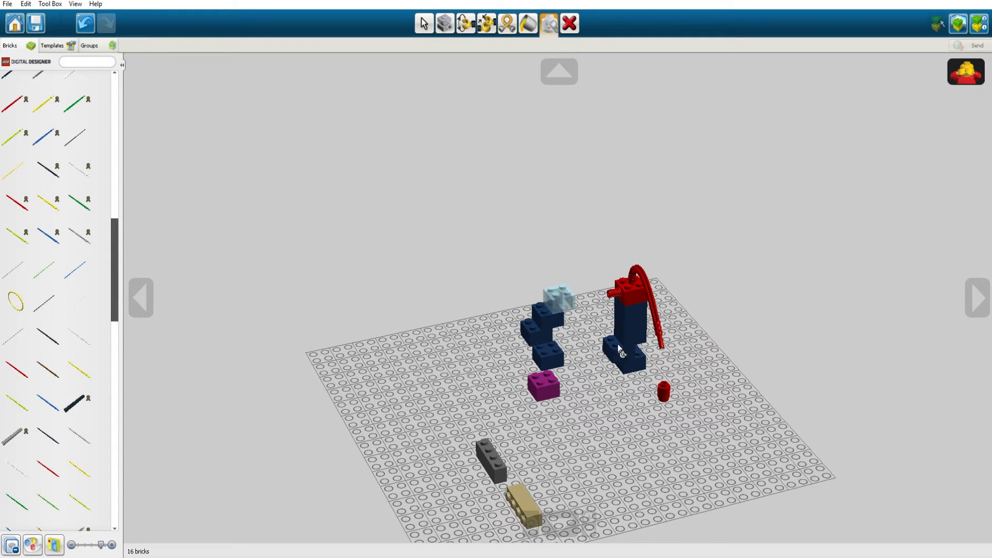
left_click(635, 297)
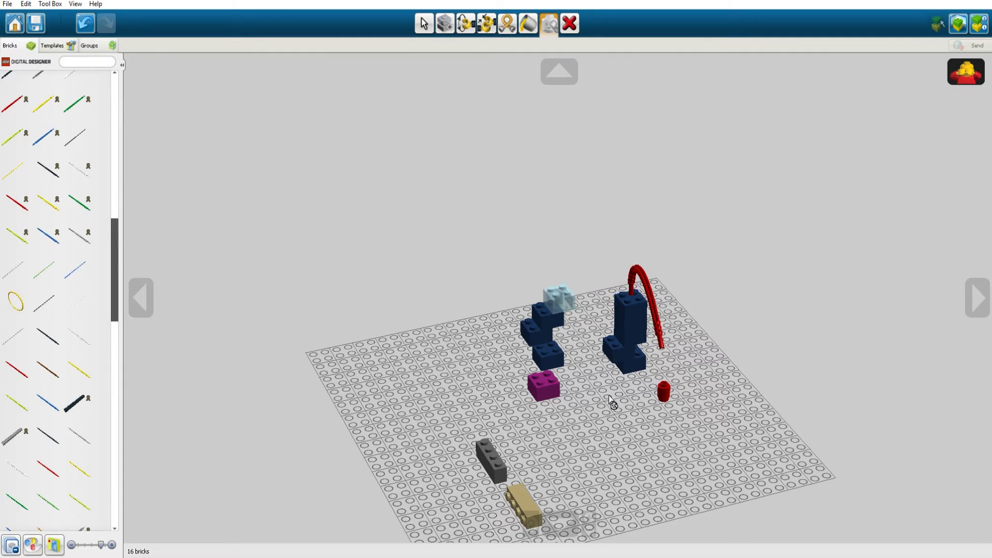
left_click(630, 291)
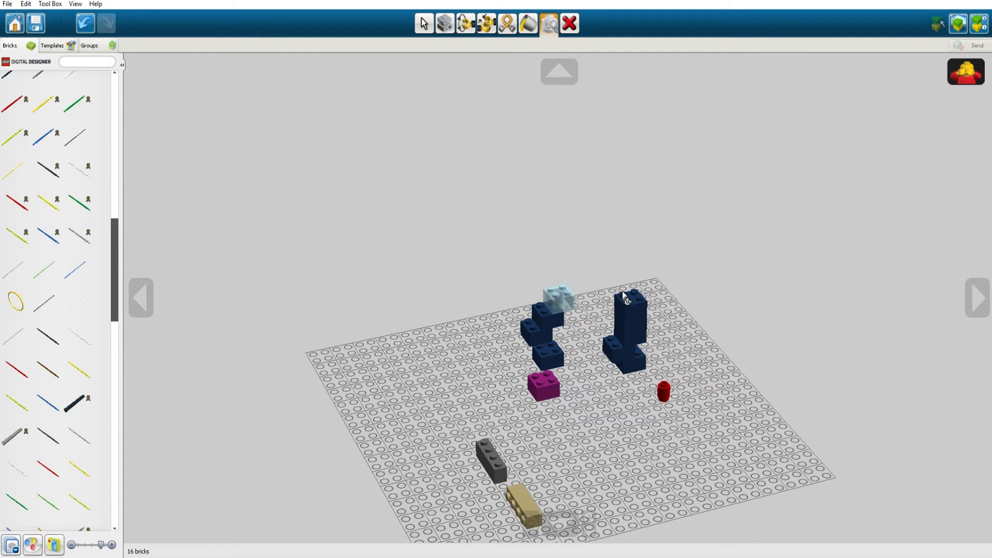
left_click(629, 298)
left_click(528, 33)
left_click(424, 24)
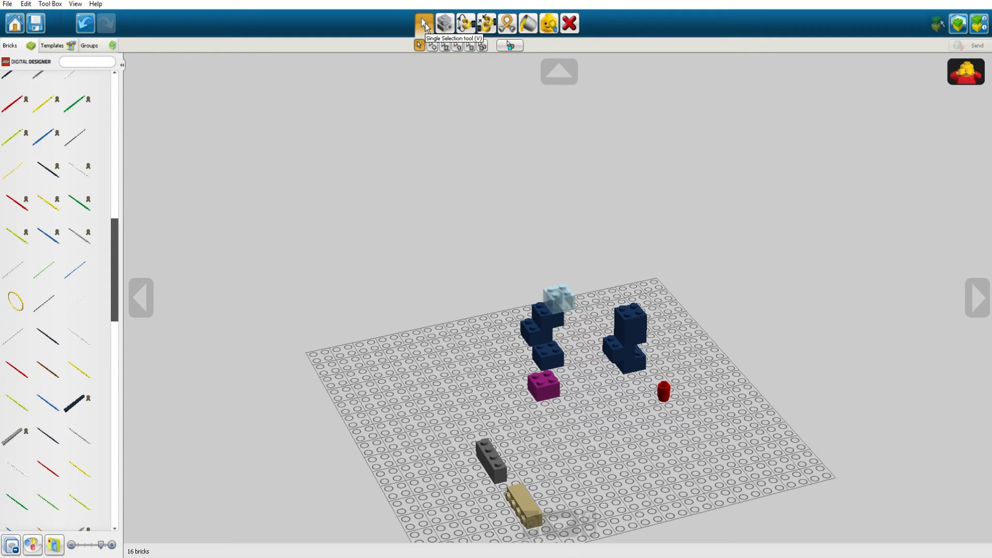
left_click(89, 25)
left_click(89, 24)
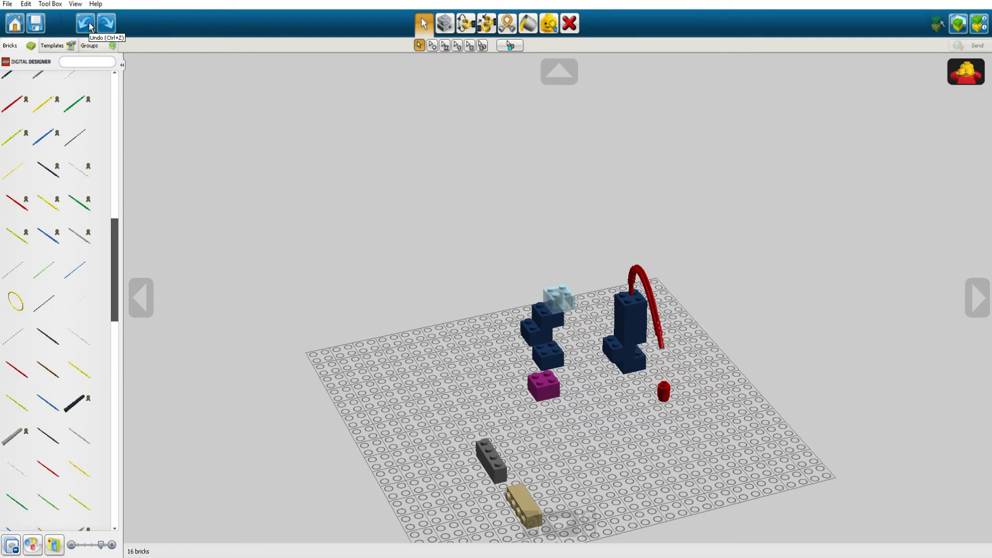
left_click(89, 25)
left_click(89, 24)
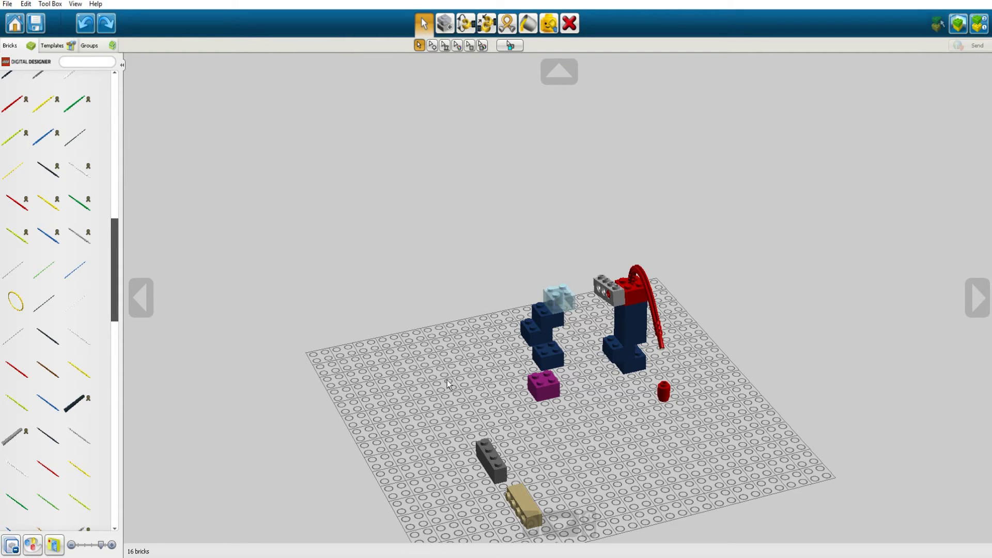
left_click(550, 73)
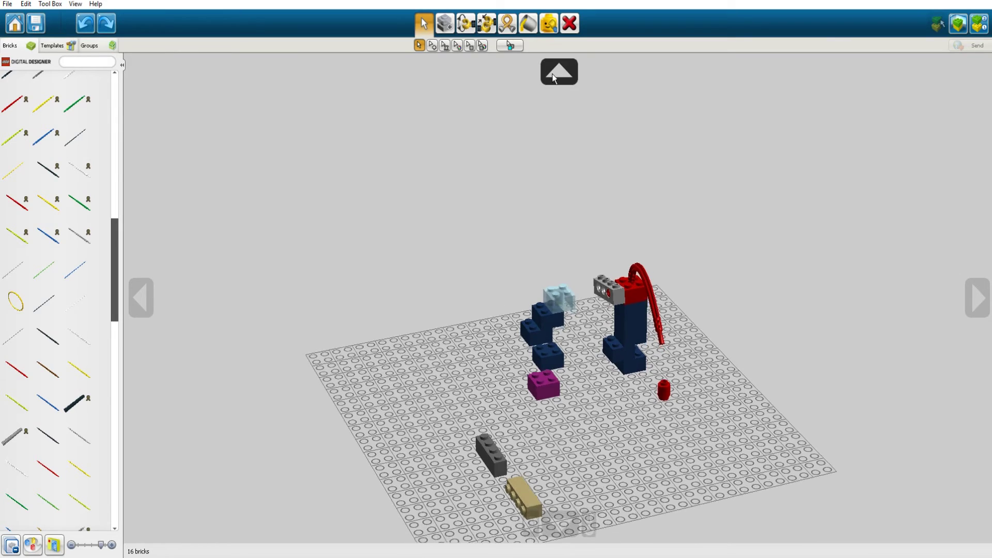
left_click(971, 298)
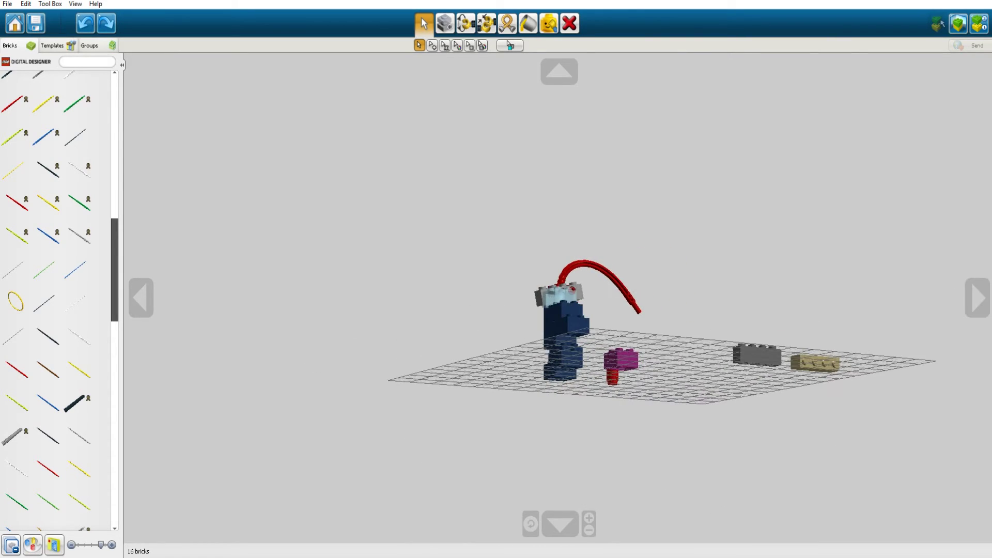
left_click(559, 524)
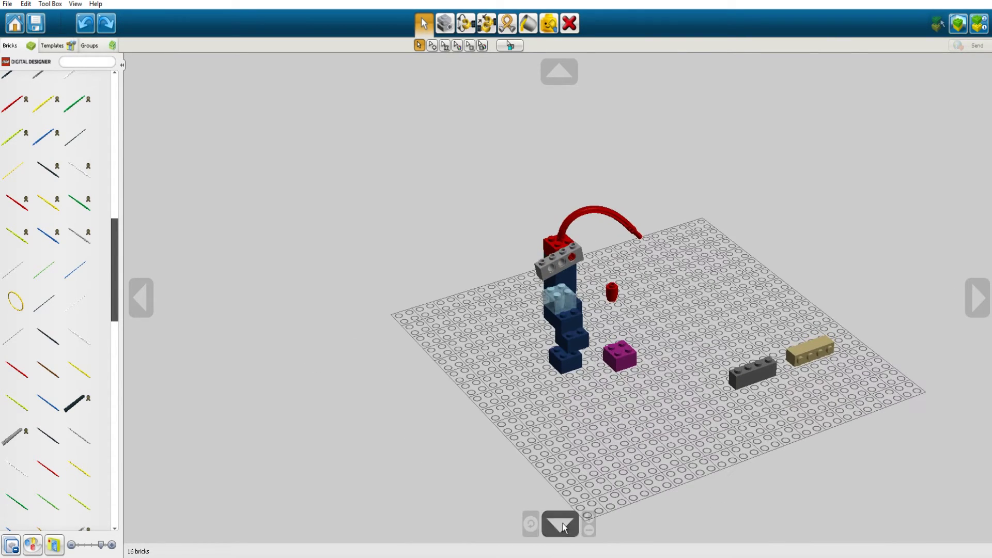
left_click(532, 524)
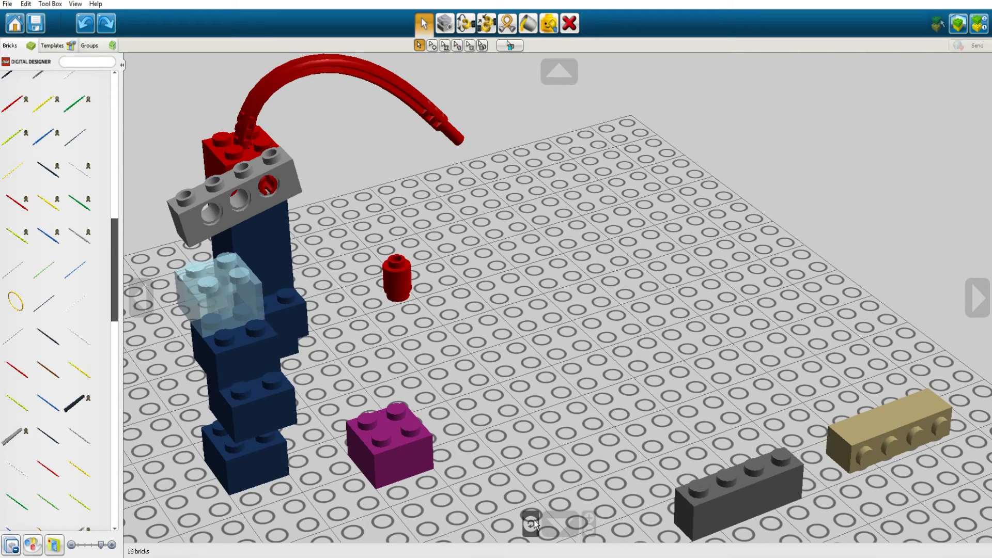
scroll(585, 438, "down", 10)
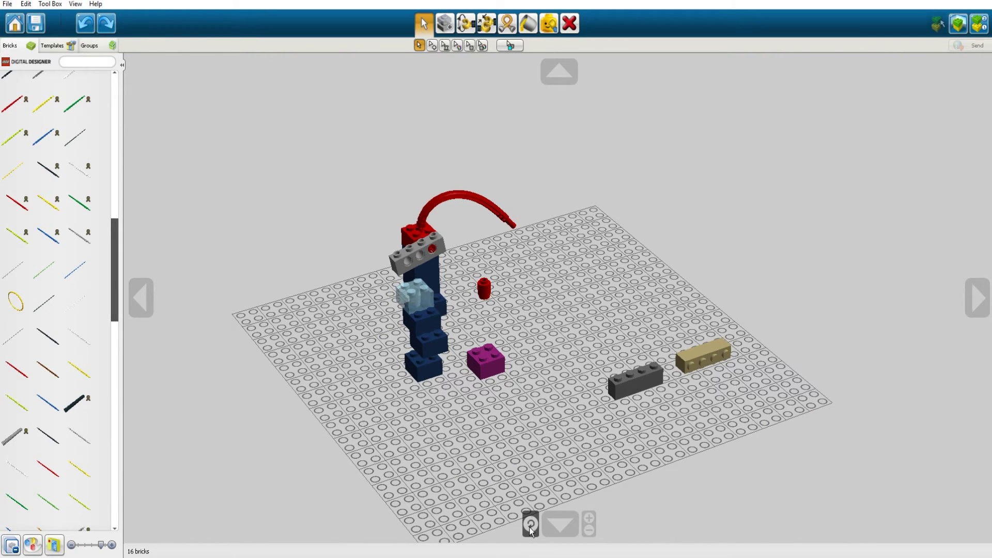
right_click_drag(420, 293, 567, 300, "shift")
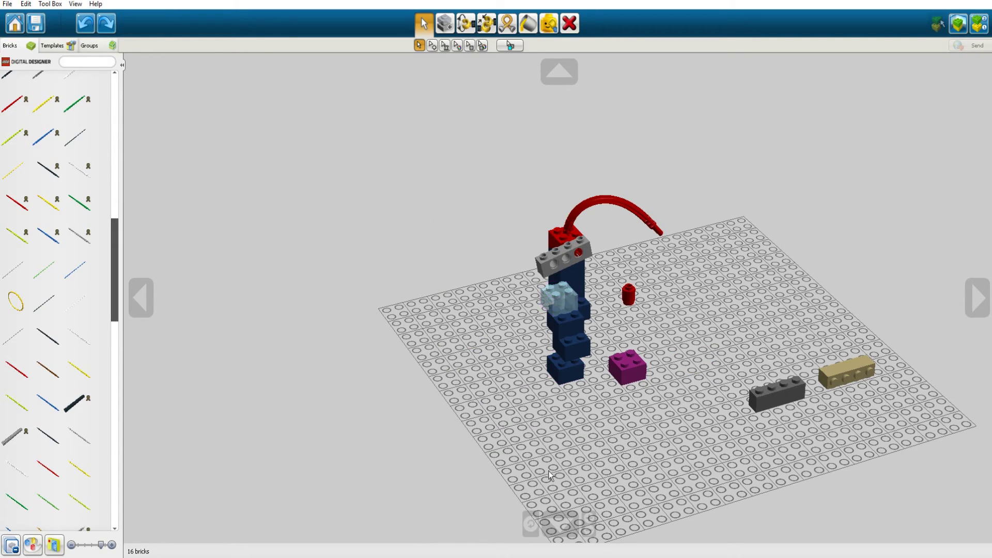
left_click(531, 525)
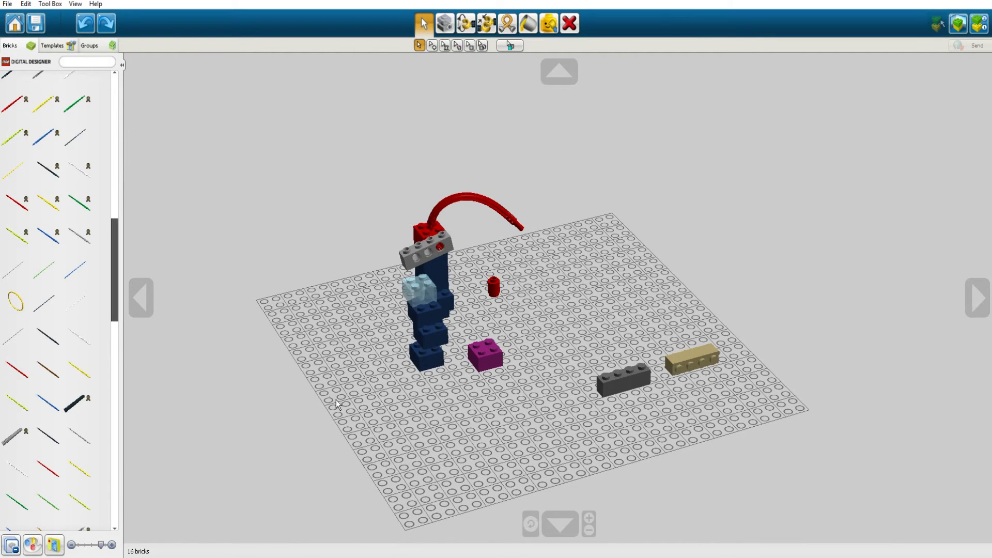
right_click_drag(336, 399, 682, 385)
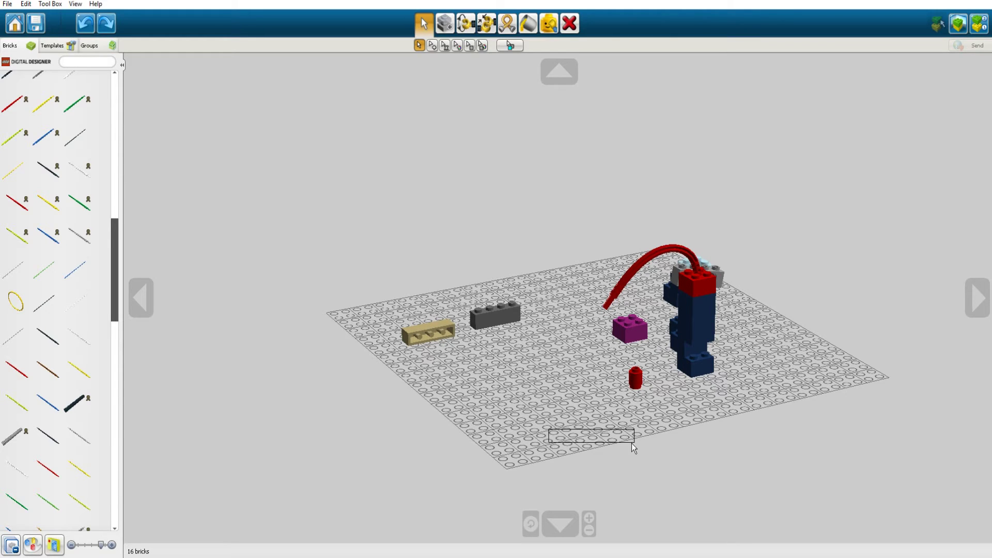
right_click_drag(631, 443, 612, 444)
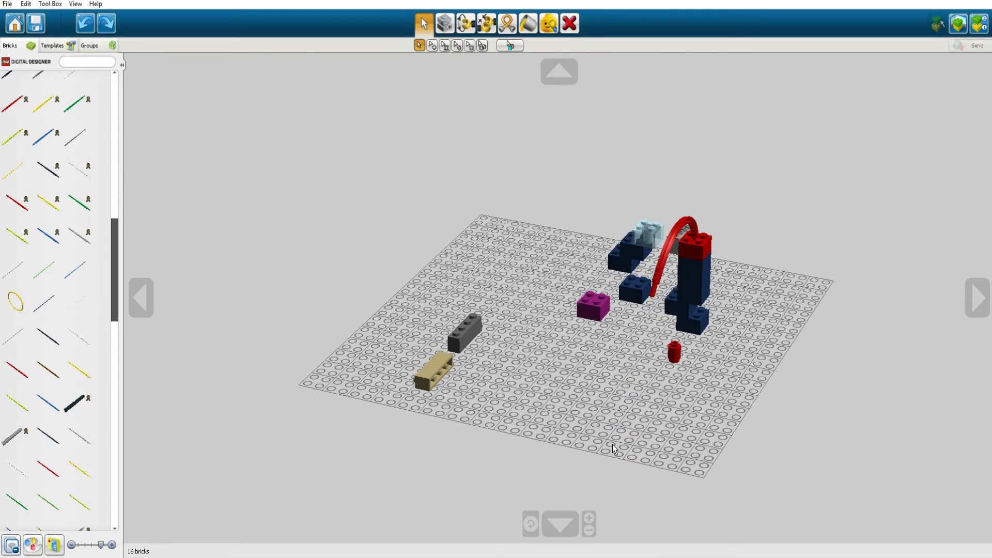
Step: Return home, discard the unsaved model, and load the large red-and-grey ship sample
left_click(15, 25)
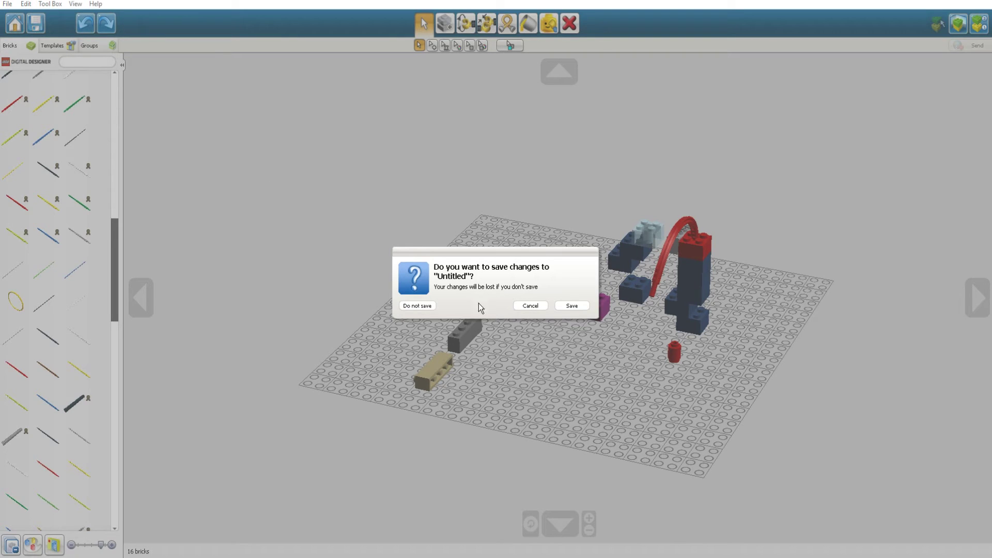
left_click(431, 309)
left_click(600, 272)
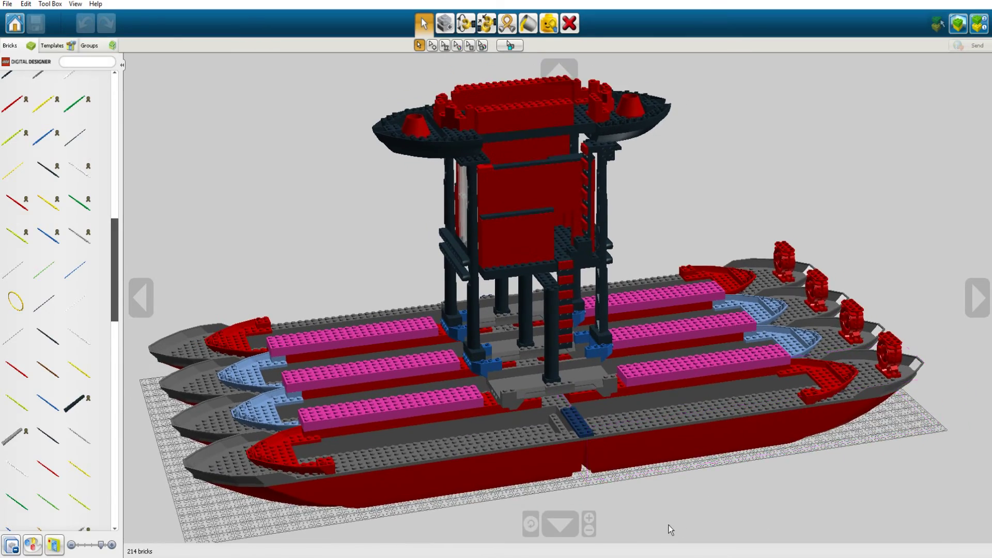
Step: Zoom out and orbit around the 214-brick ship to view its opposite side
scroll(668, 524, "down", 3)
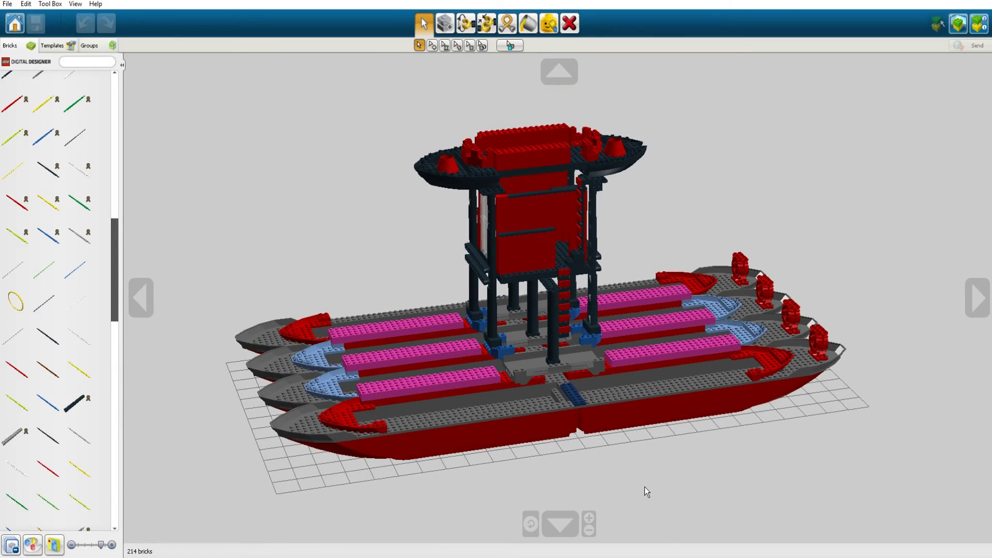
mouse_move(614, 448)
right_mouse_down()
mouse_move(727, 438)
mouse_move(786, 413)
mouse_move(811, 449)
mouse_move(829, 446)
mouse_move(818, 455)
mouse_move(819, 443)
mouse_move(642, 428)
mouse_move(621, 453)
right_mouse_up()
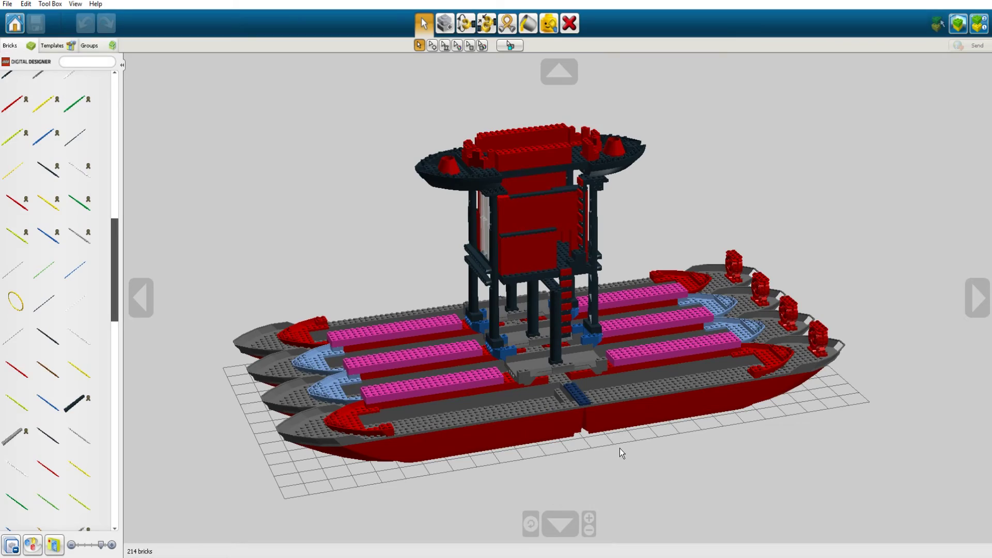
mouse_move(621, 448)
right_mouse_down()
mouse_move(658, 482)
mouse_move(672, 420)
mouse_move(807, 417)
mouse_move(773, 447)
mouse_move(640, 405)
mouse_move(606, 428)
mouse_move(635, 450)
right_mouse_up()
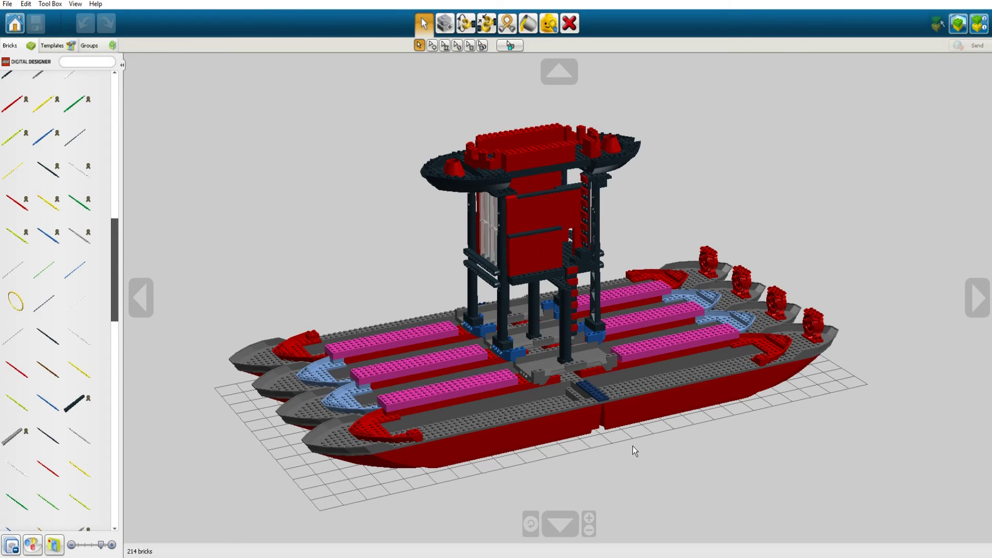
Step: Open bionicles.lxf from recent files and try hinge-rotating its gold arm, then deselect it
left_click(14, 27)
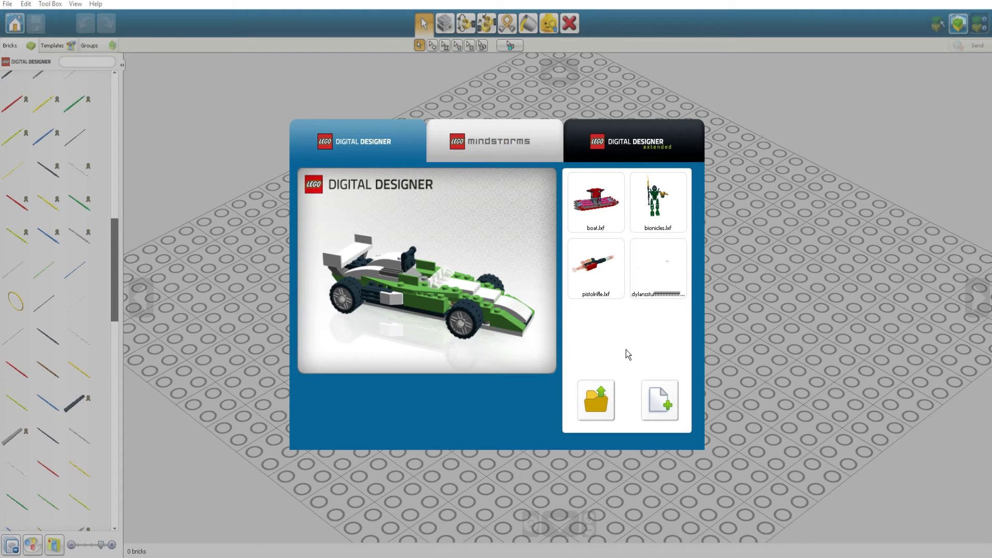
left_click(651, 203)
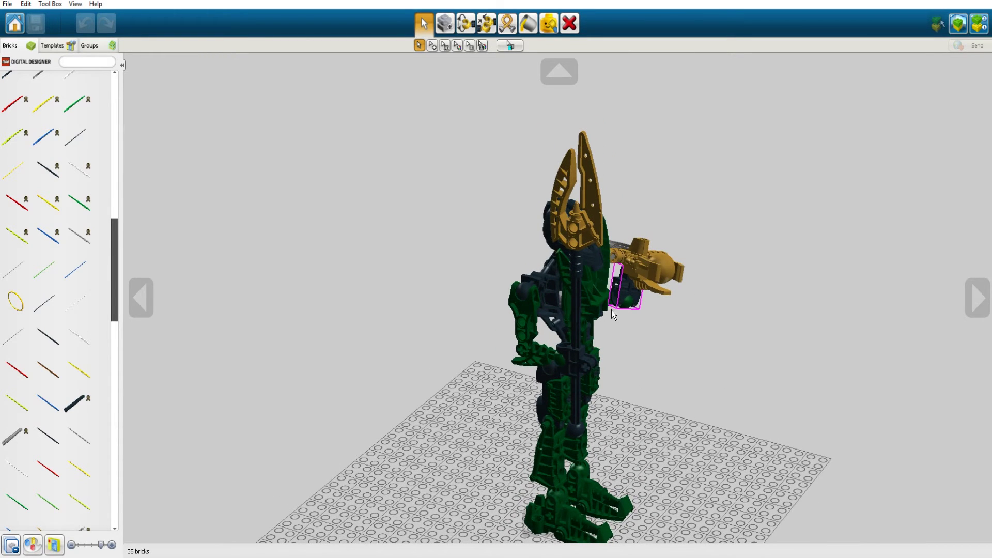
left_click(464, 23)
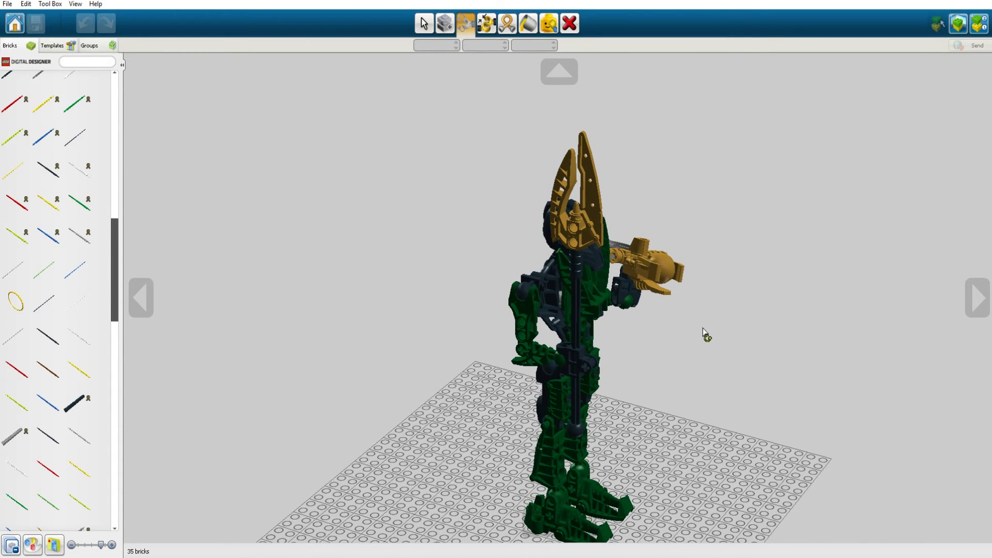
left_click(631, 289)
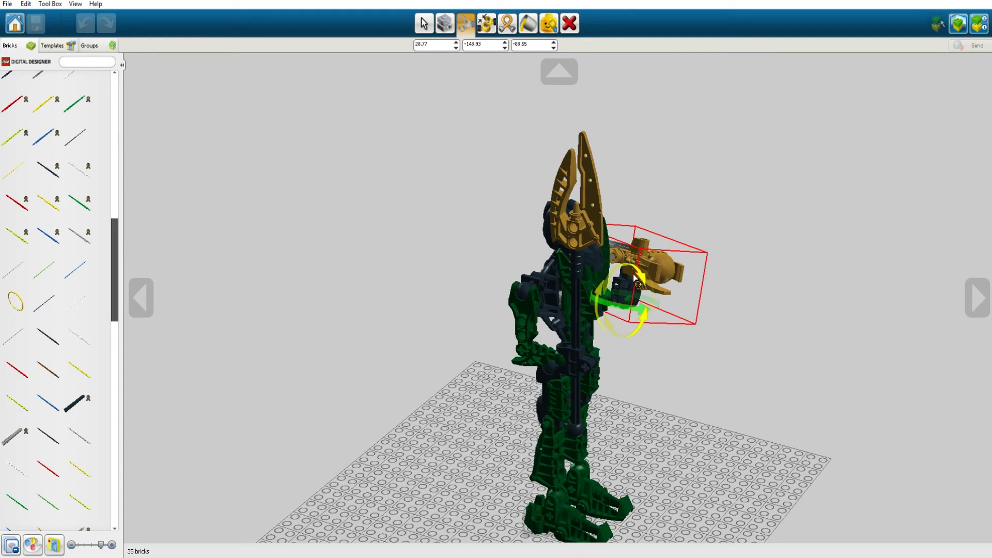
left_click(667, 411)
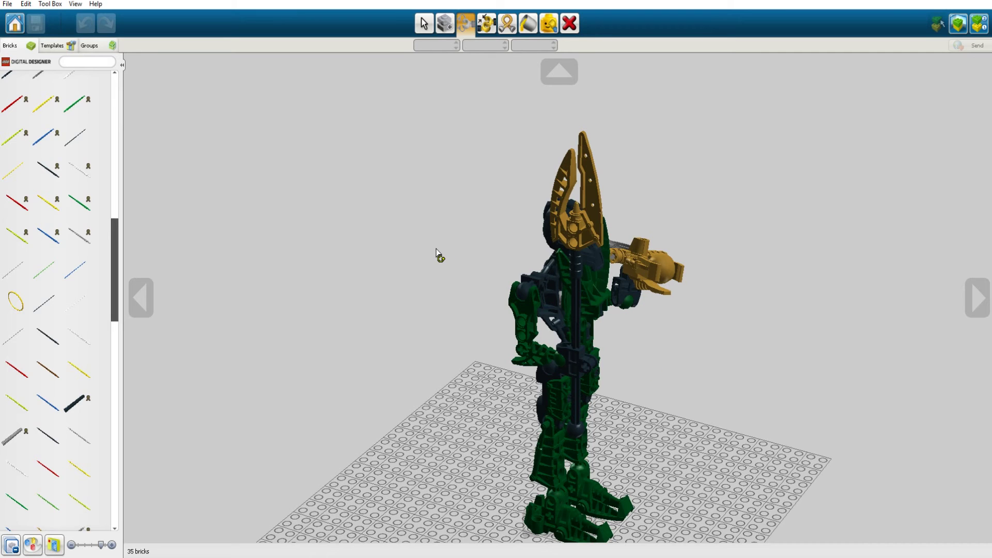
Step: Load the 20-brick pistol sample from recent files and orbit until it points toward the viewer
left_click(15, 24)
left_click(595, 296)
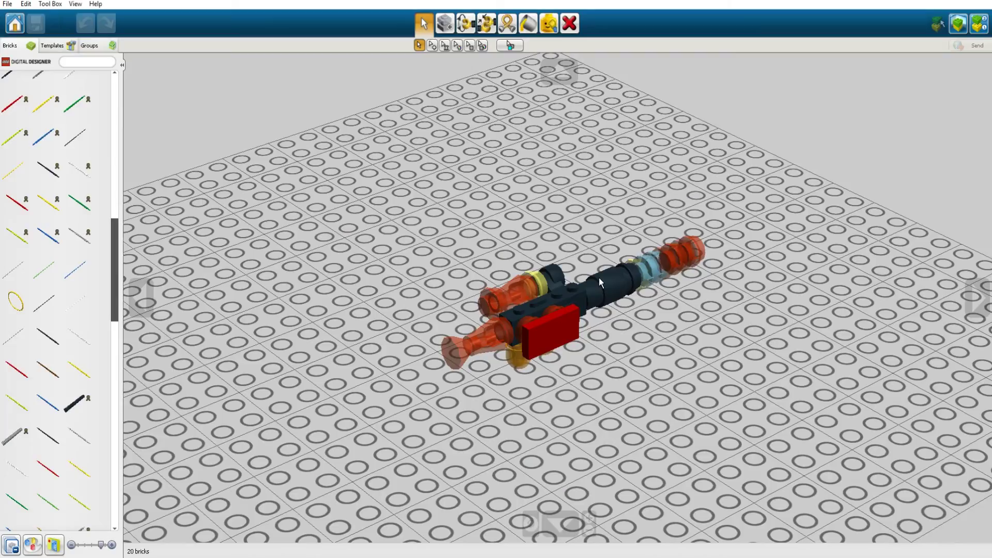
mouse_move(638, 364)
right_mouse_down()
mouse_move(579, 340)
mouse_move(594, 310)
mouse_move(674, 366)
mouse_move(820, 364)
mouse_move(857, 342)
mouse_move(879, 364)
mouse_move(675, 344)
mouse_move(570, 312)
mouse_move(587, 345)
mouse_move(628, 356)
right_mouse_up()
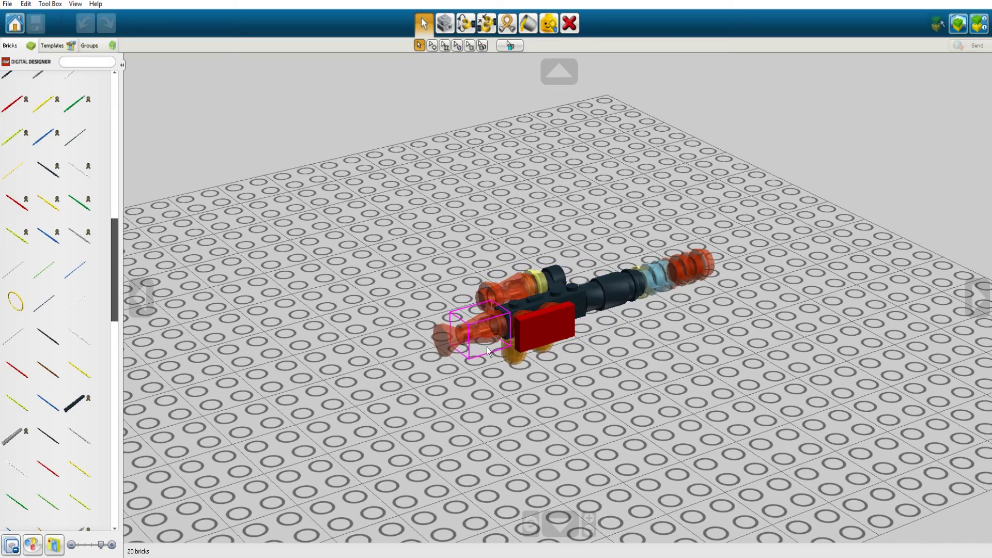
right_click_drag(563, 330, 542, 385)
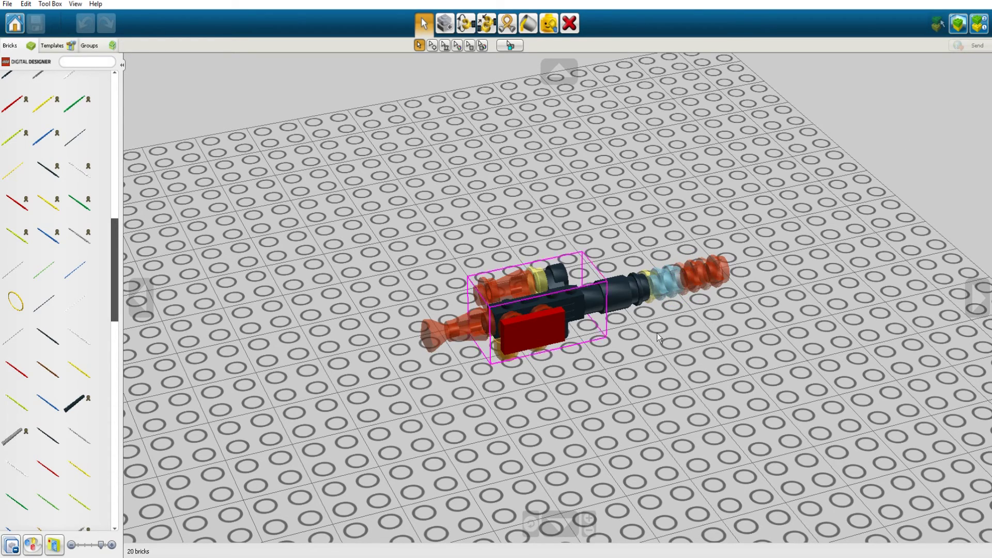
Step: Enter building guide mode and step through the pistol's bricks from step 1 to step 7 of 7
left_click(979, 24)
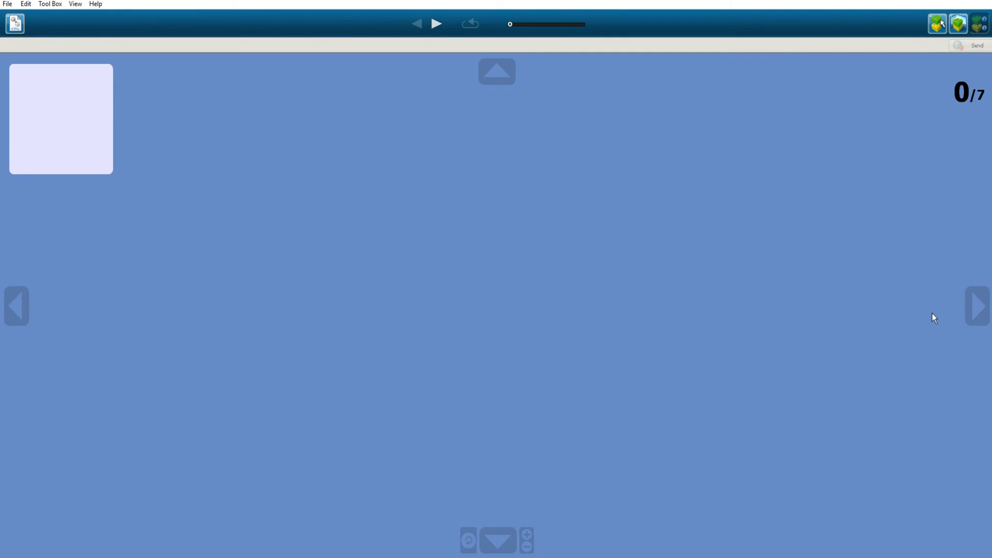
left_click(436, 24)
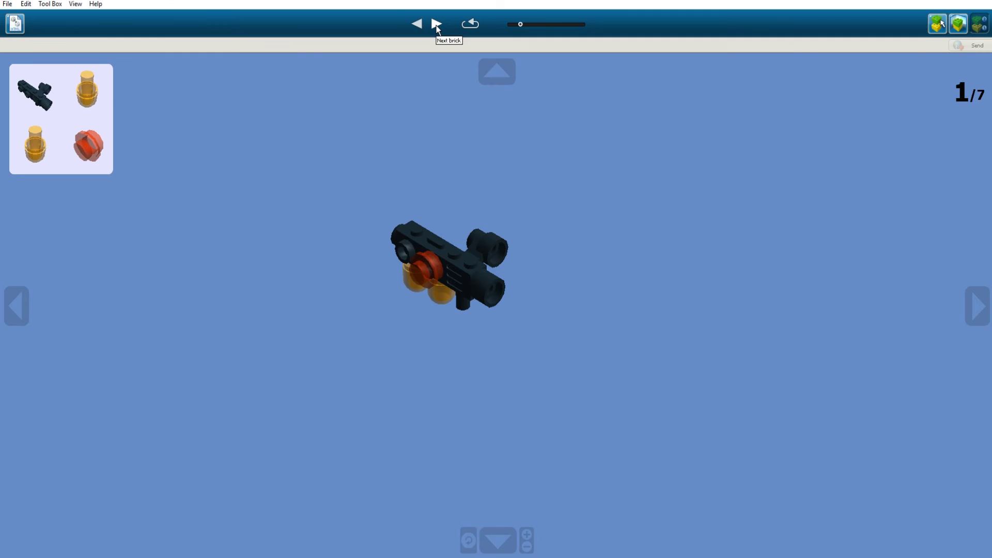
left_click(436, 24)
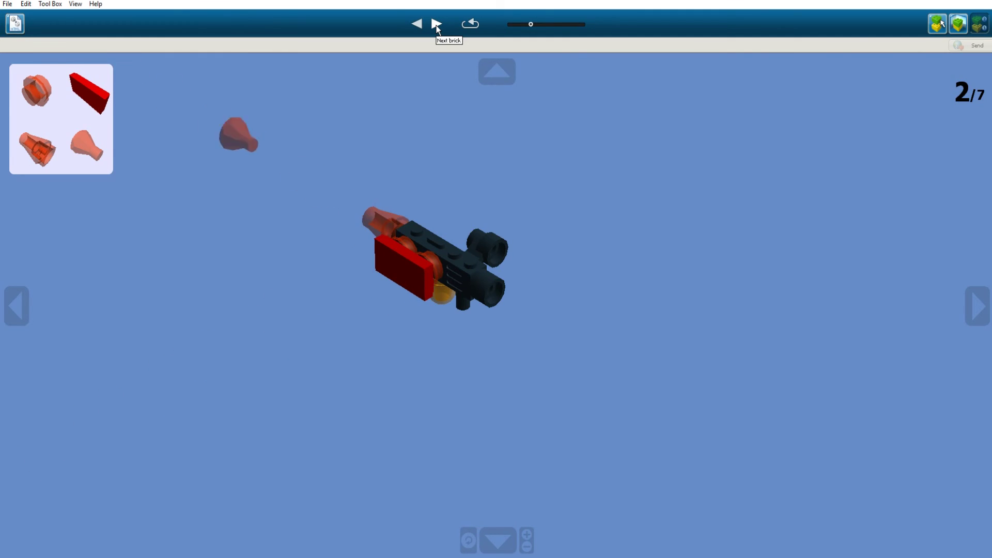
left_click(436, 24)
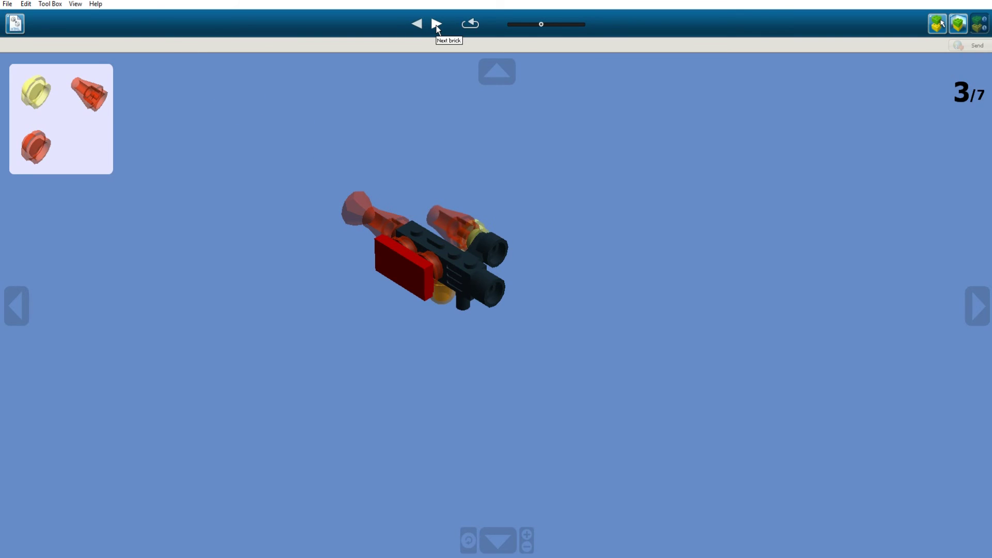
left_click(436, 24)
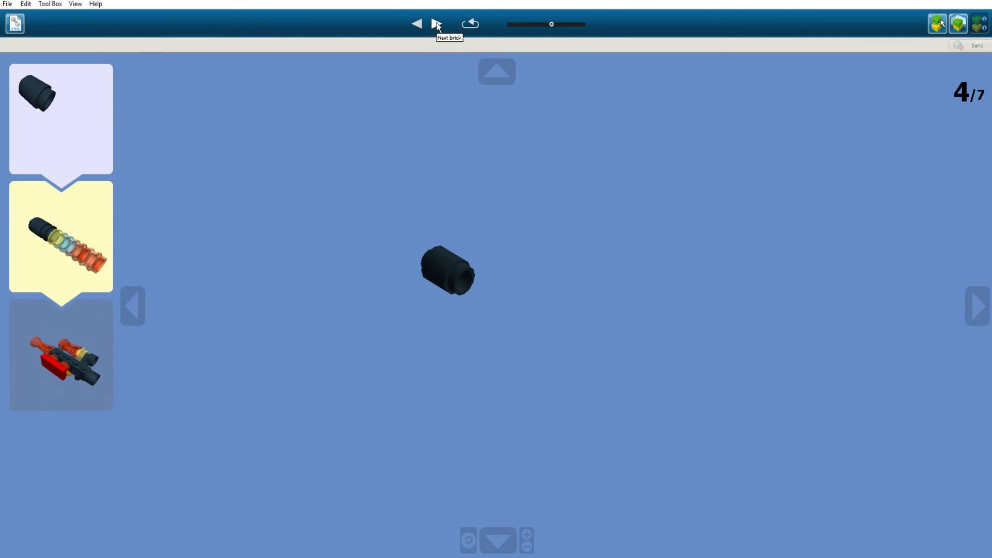
left_click(436, 24)
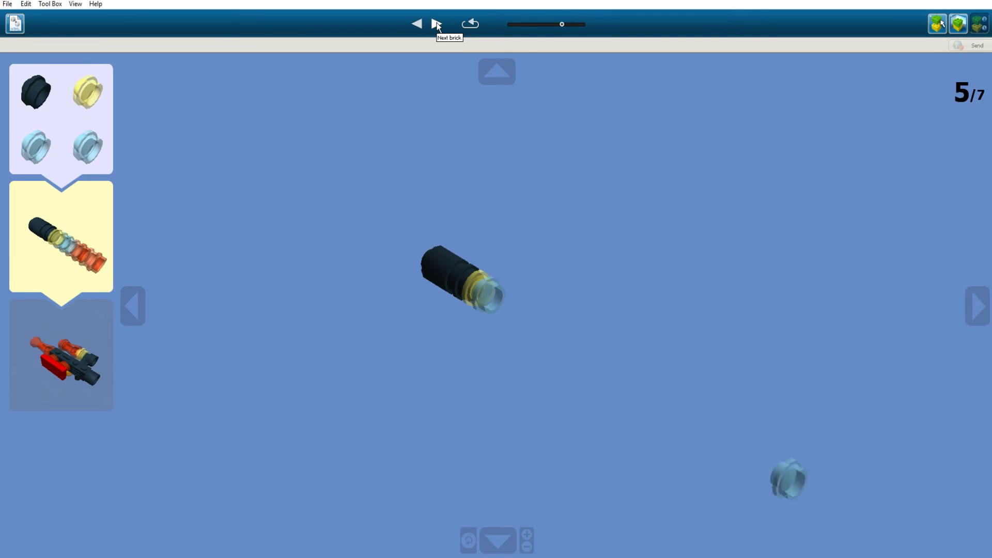
left_click(436, 24)
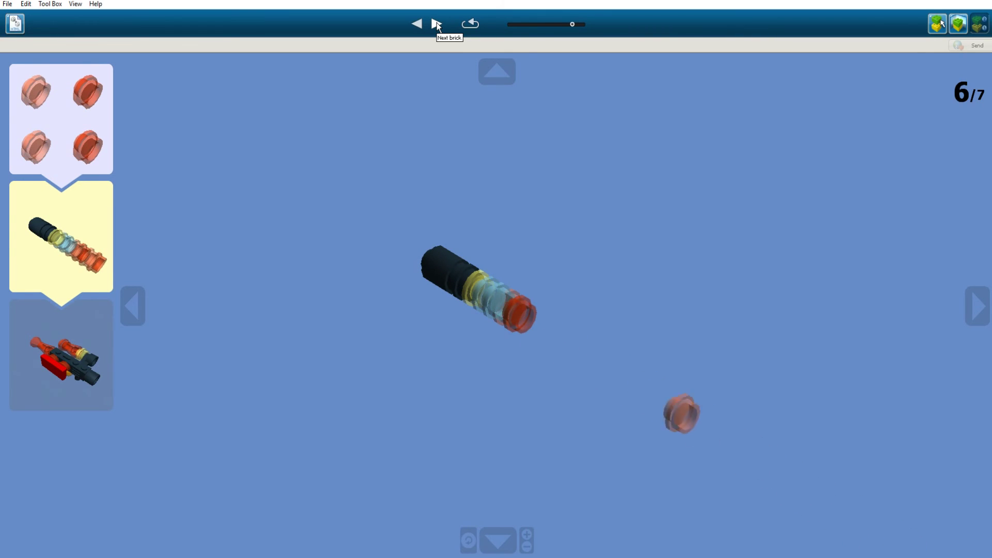
left_click(436, 24)
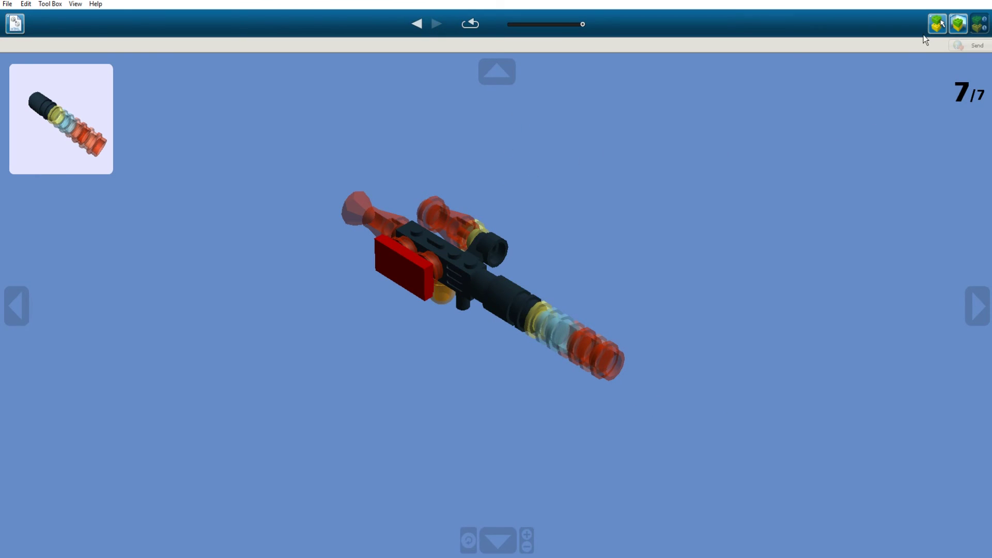
Step: Show the blaster in view mode from the side, switch to mountains, and explode it
left_click(960, 24)
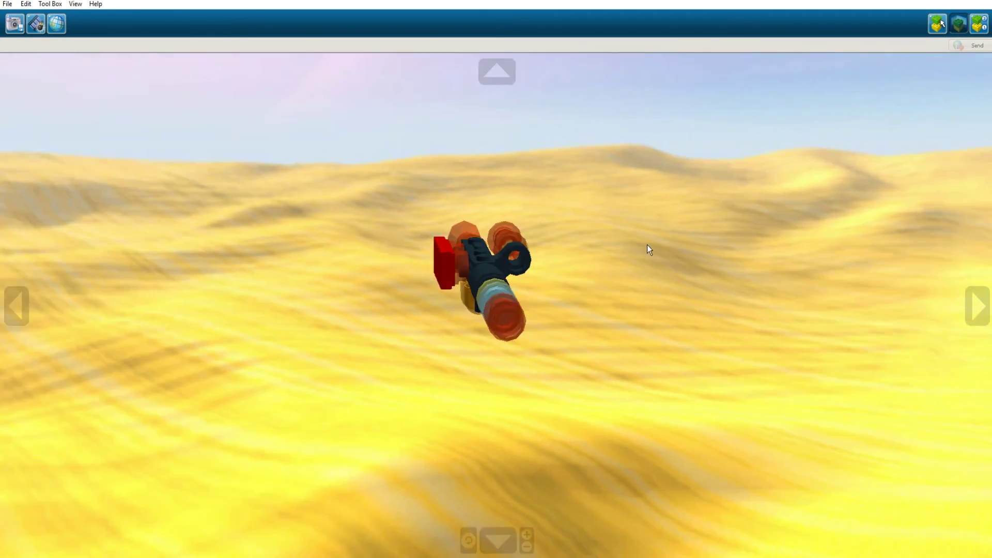
left_click_drag(647, 245, 746, 249)
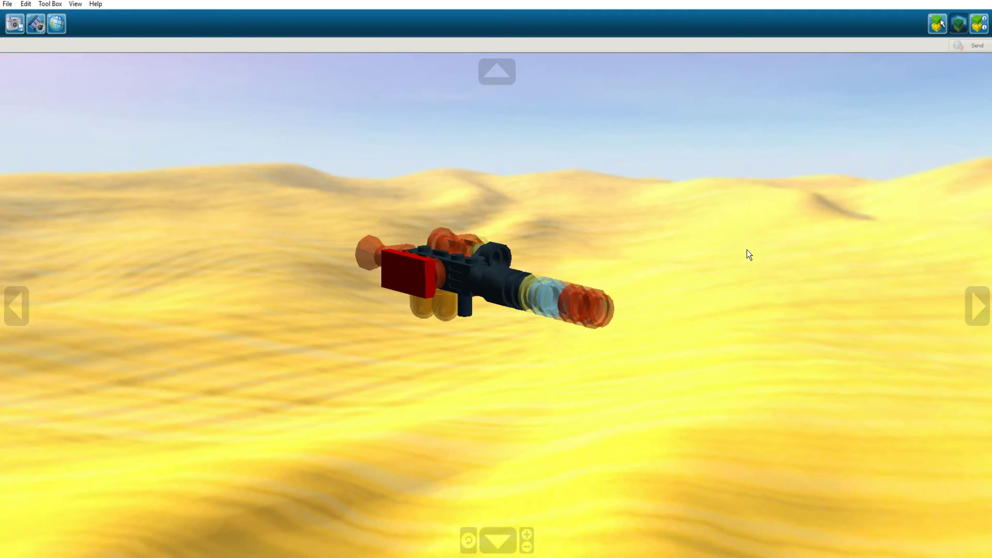
left_click(59, 24)
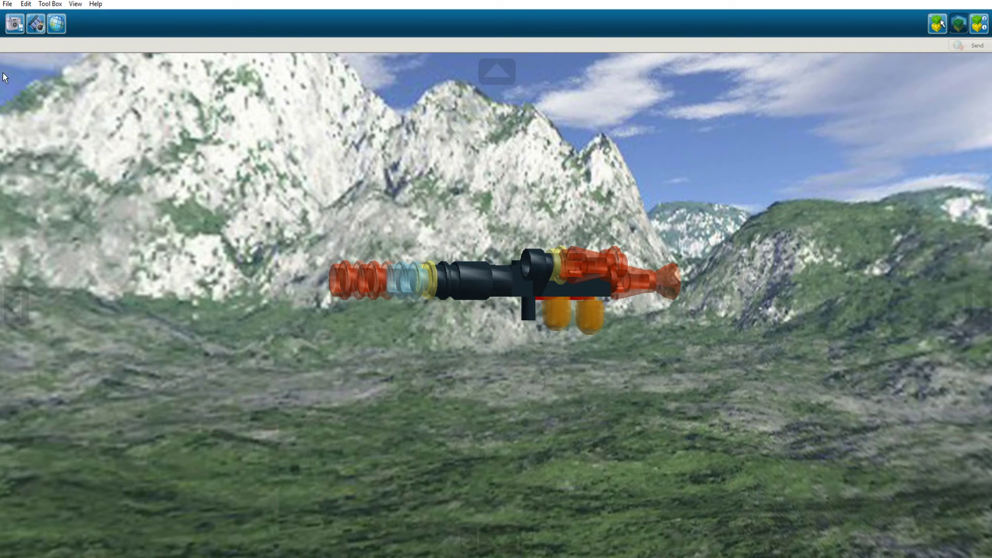
left_click(36, 23)
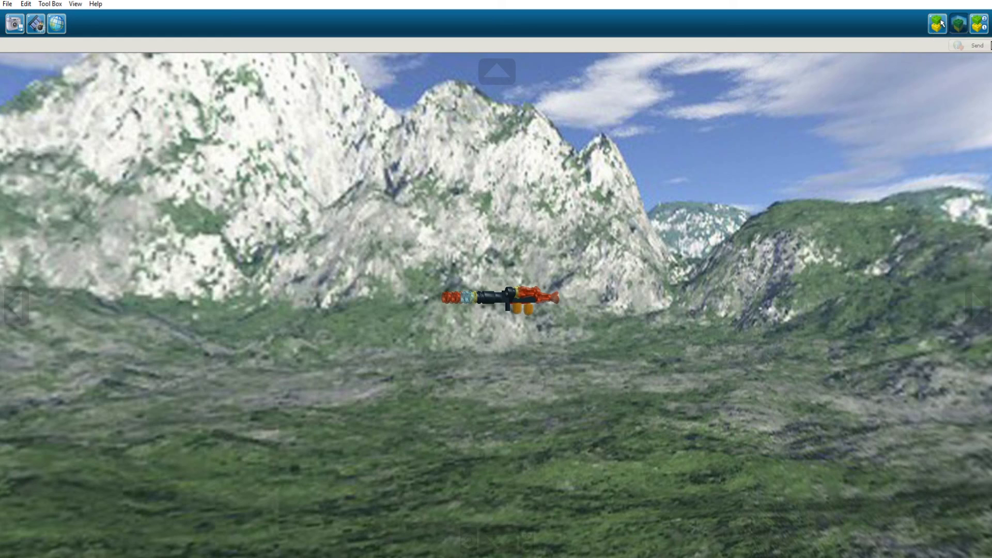
Step: Switch back to build mode with the pistol on the studded baseplate
left_click(933, 26)
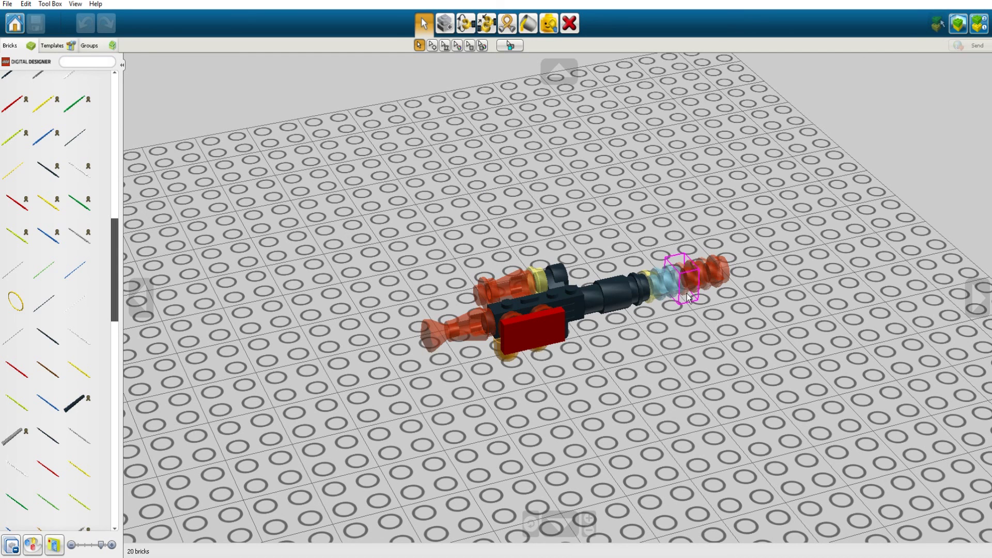